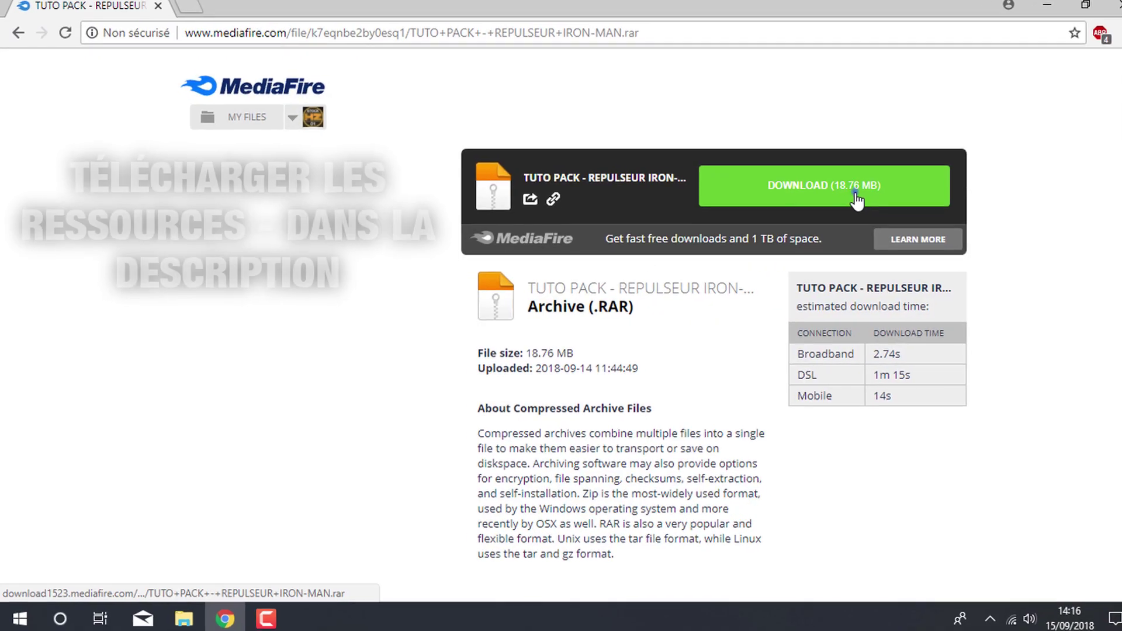
Step: Download the TUTO PACK - REPULSEUR IRON-MAN archive from MediaFire, then quit Chrome
click(850, 199)
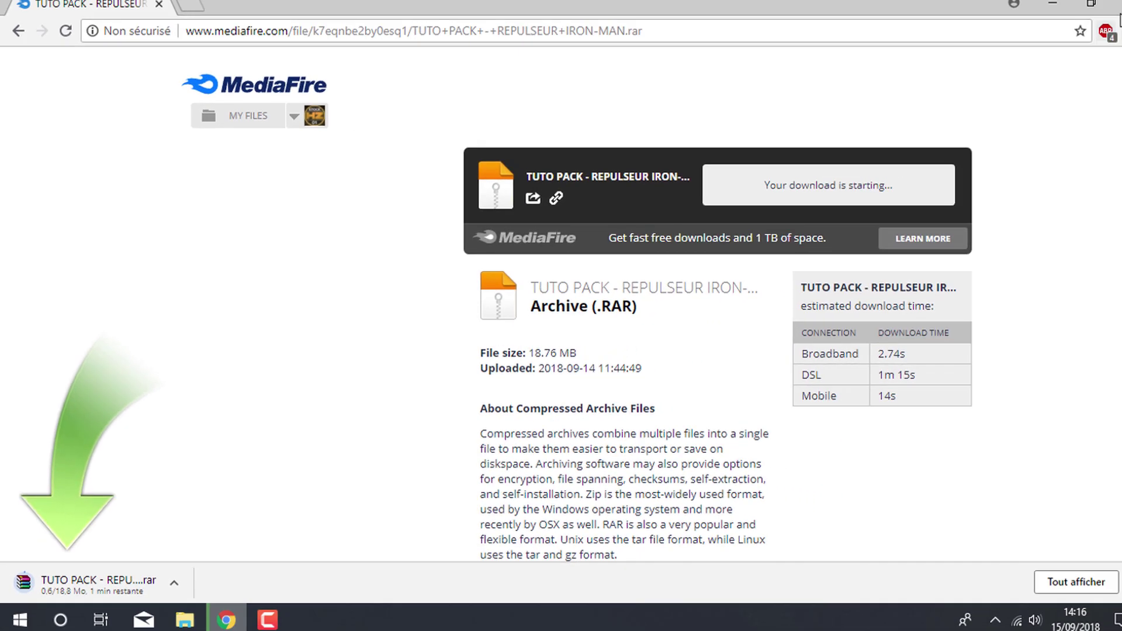
click(1120, 5)
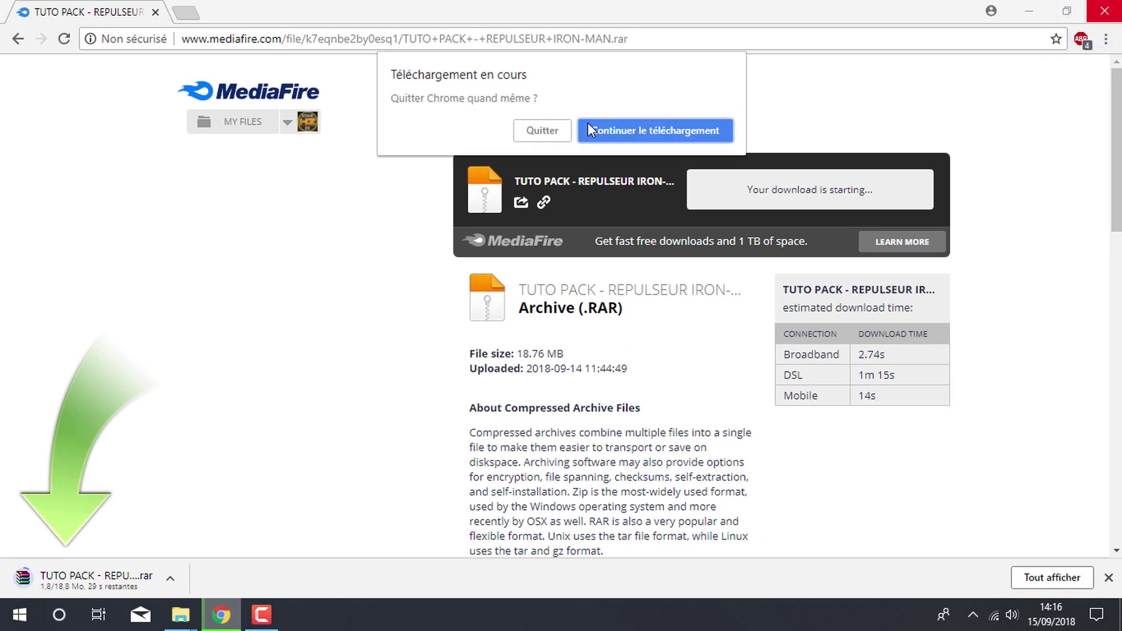
click(532, 131)
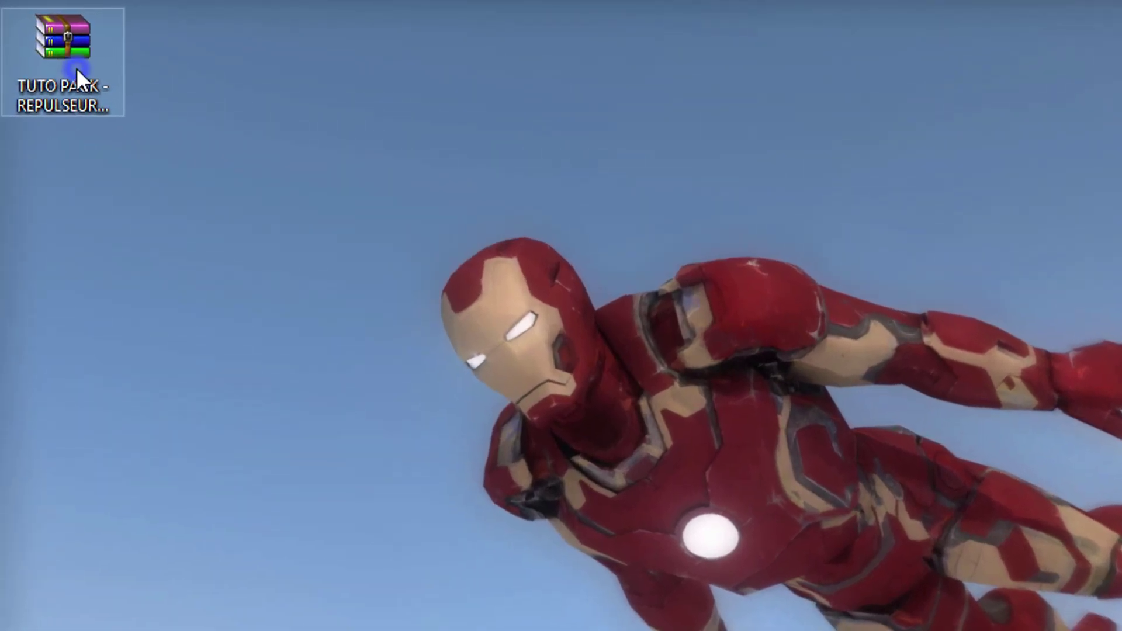
Step: Extract the pack onto the desktop and delete the .rar archive
right_click(47, 40)
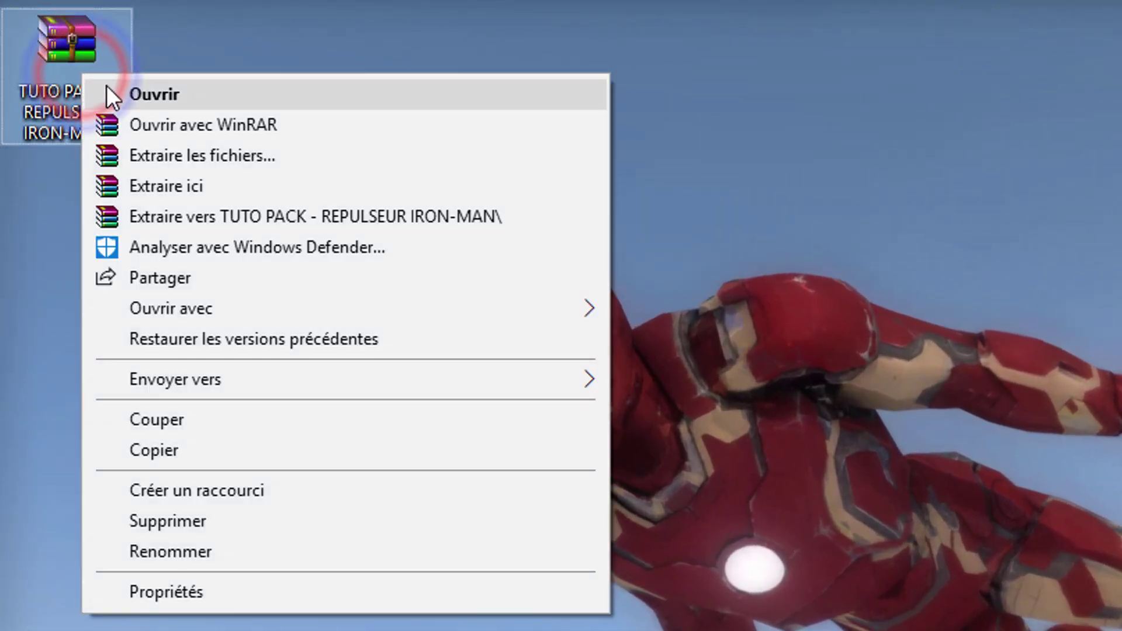
click(175, 185)
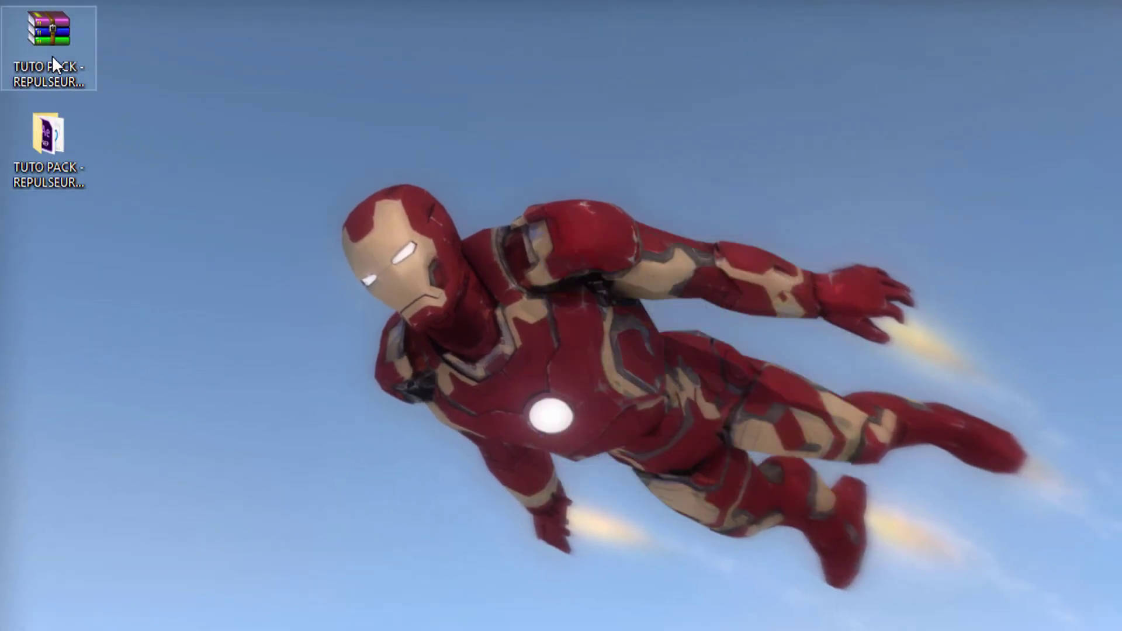
key(Delete)
key(Return)
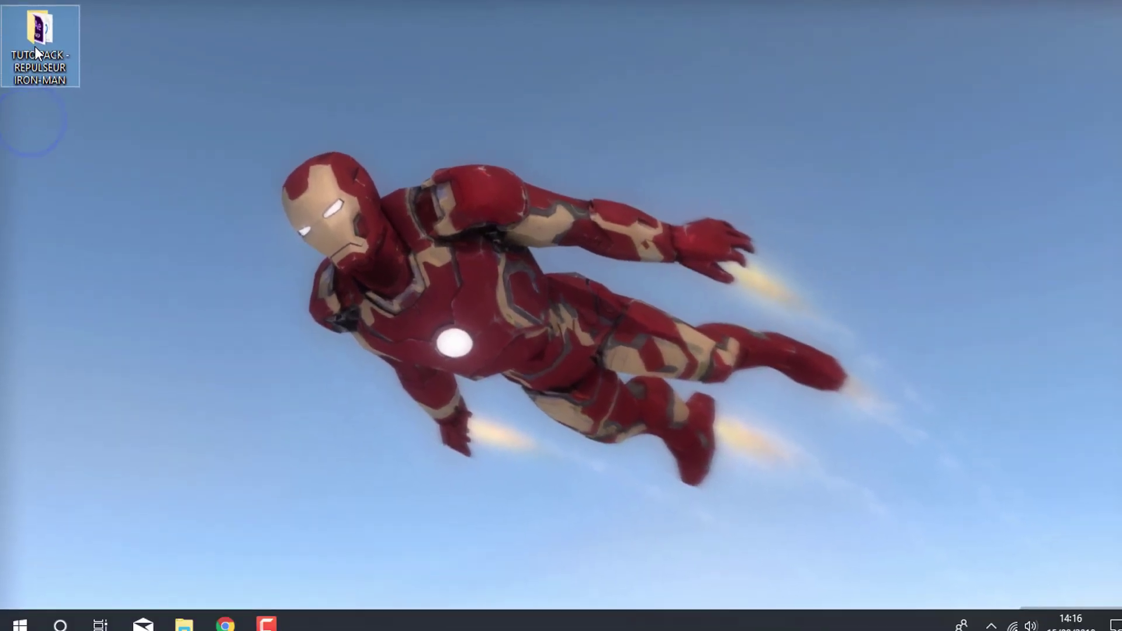
Step: Preview the PARTICULE and RESULTAT example videos, then open COMPOSITION.aep
double_click(37, 51)
double_click(271, 201)
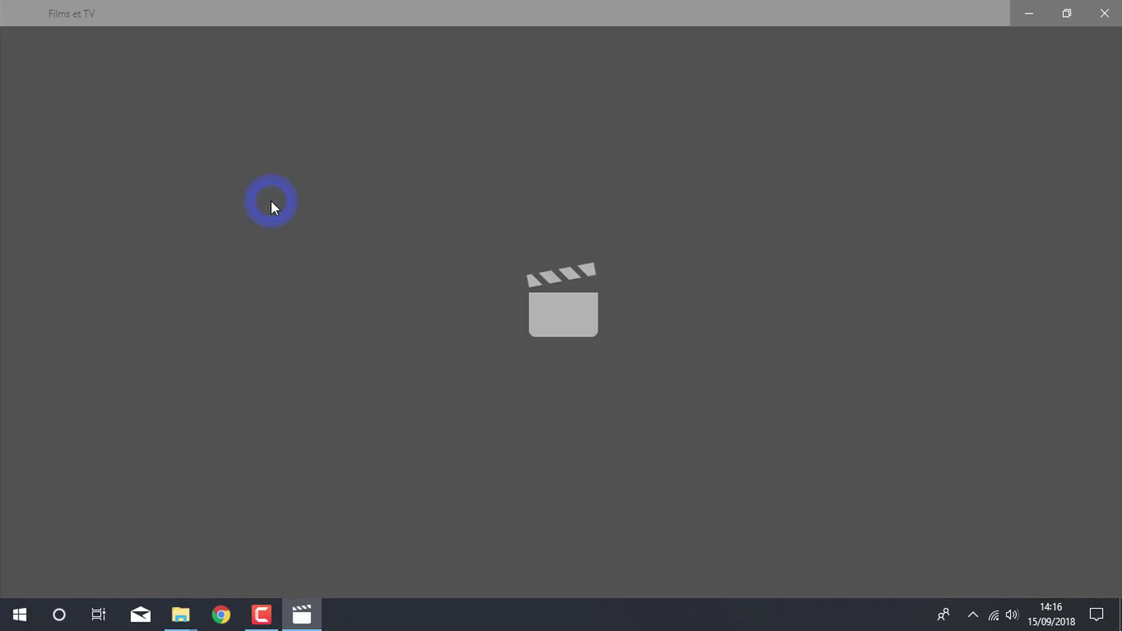
click(281, 197)
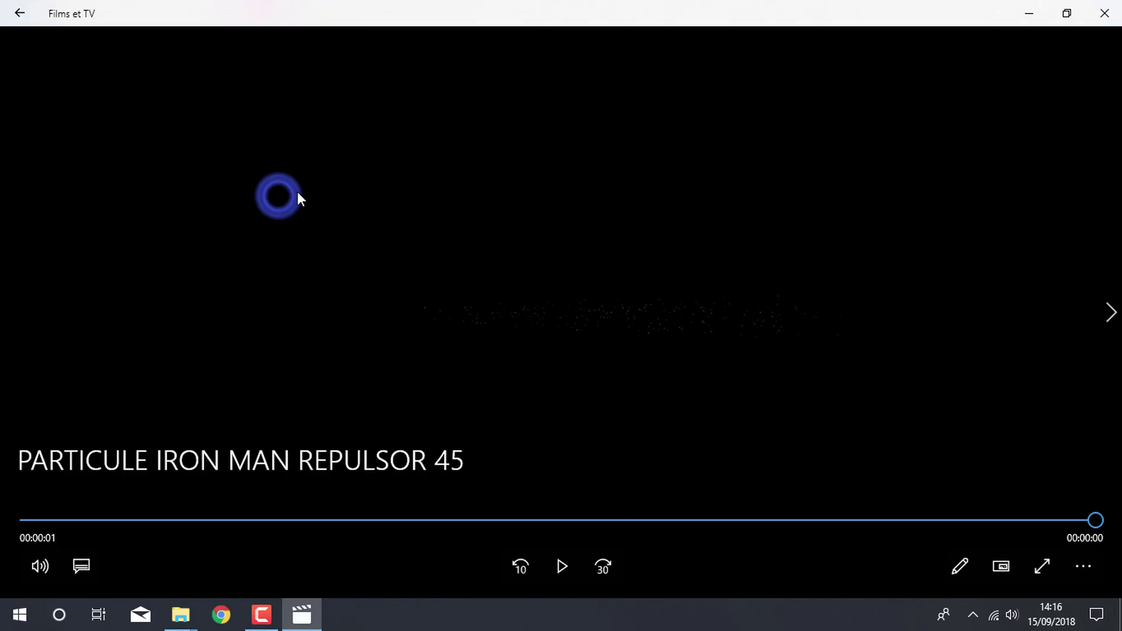
click(1105, 13)
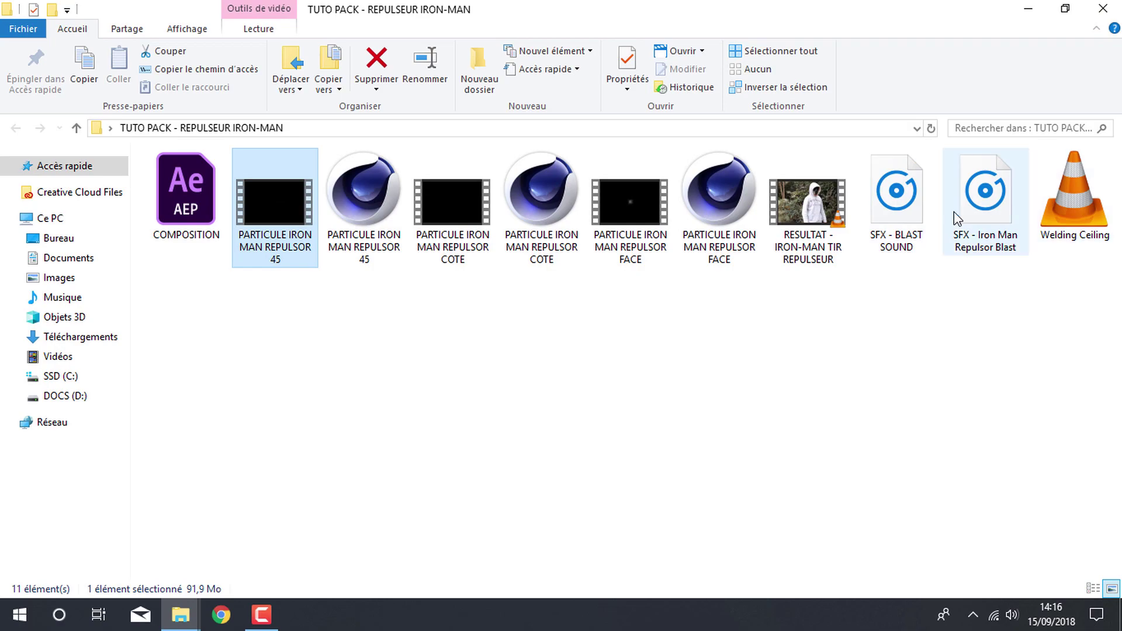
double_click(808, 221)
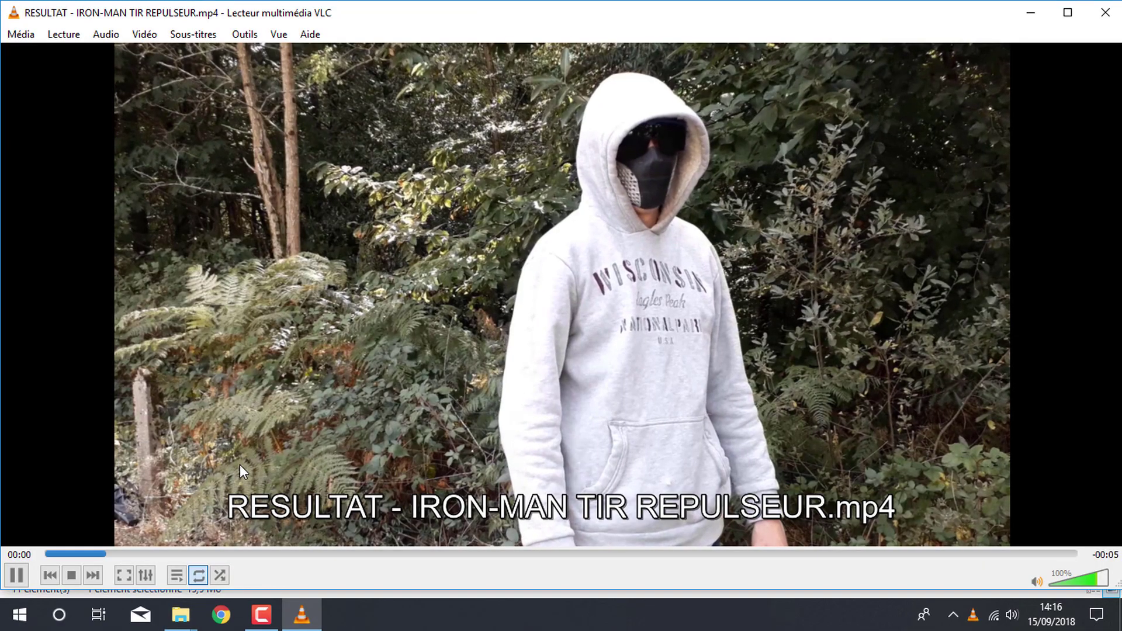
click(1087, 14)
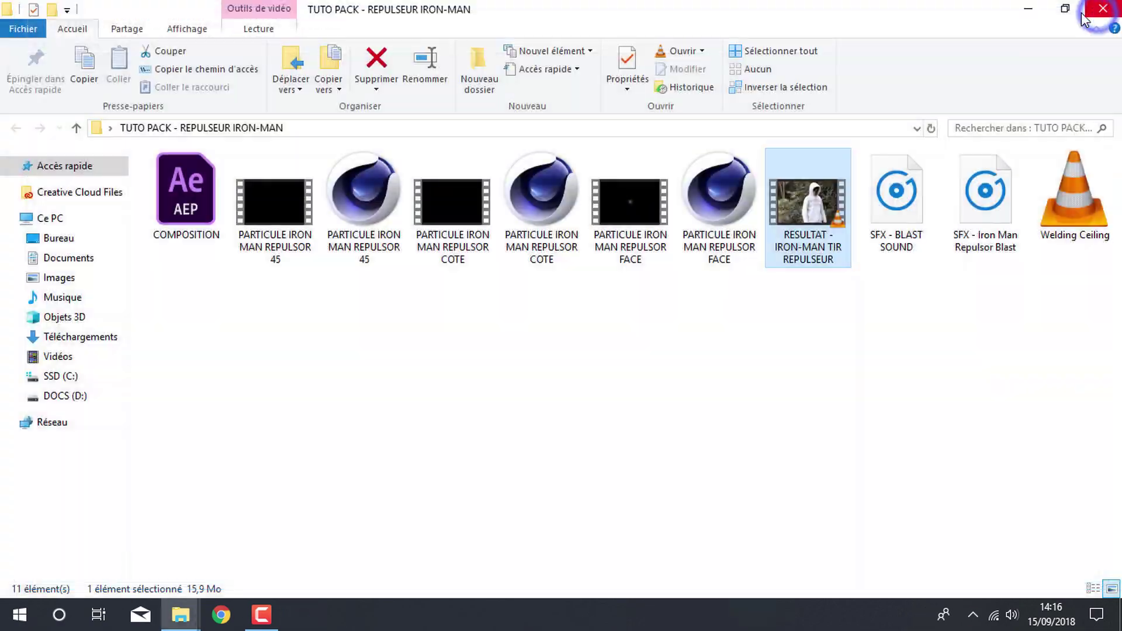
double_click(199, 178)
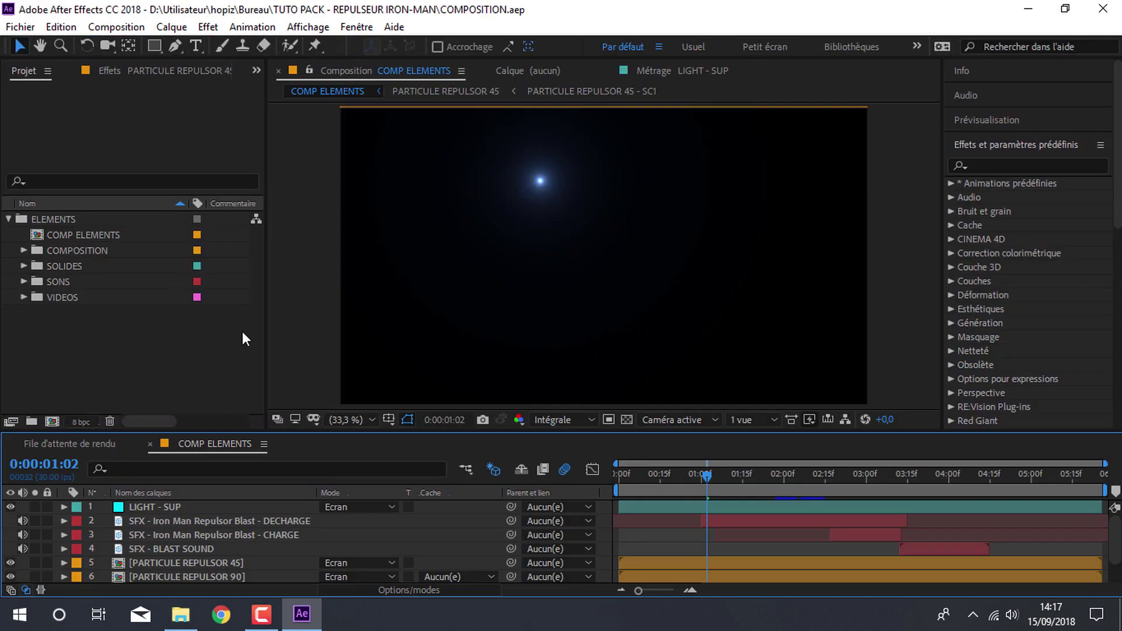
mouse_move(705, 471)
mouse_down()
mouse_move(911, 458)
mouse_move(900, 457)
mouse_up()
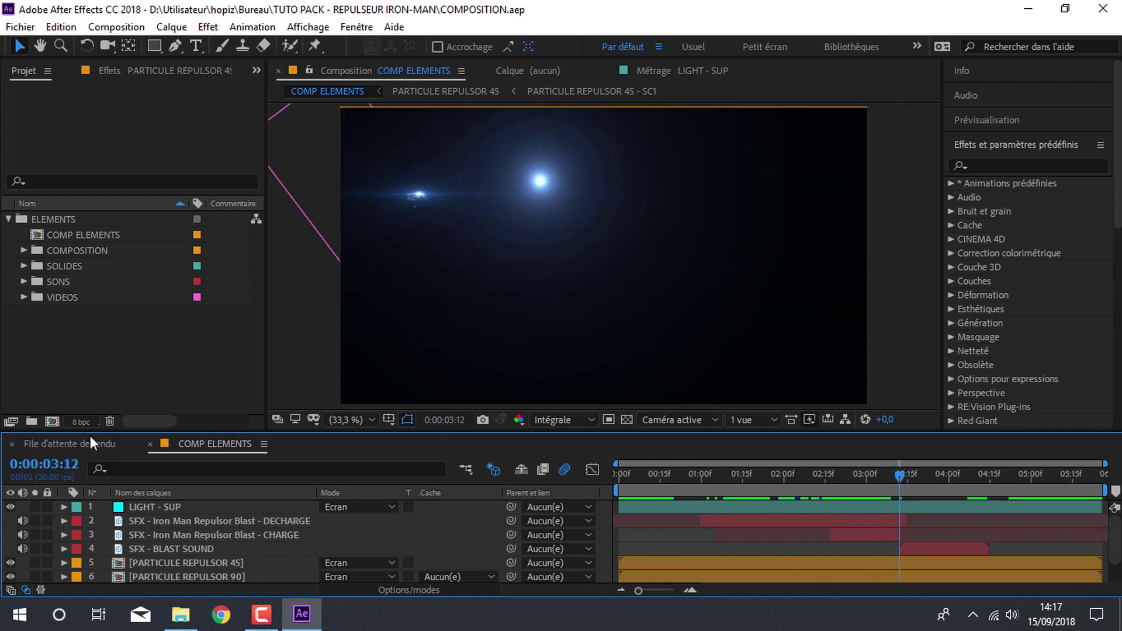
Step: Import 20180831_161914.mp4 from the Vidéos folder and preview the footage
click(21, 20)
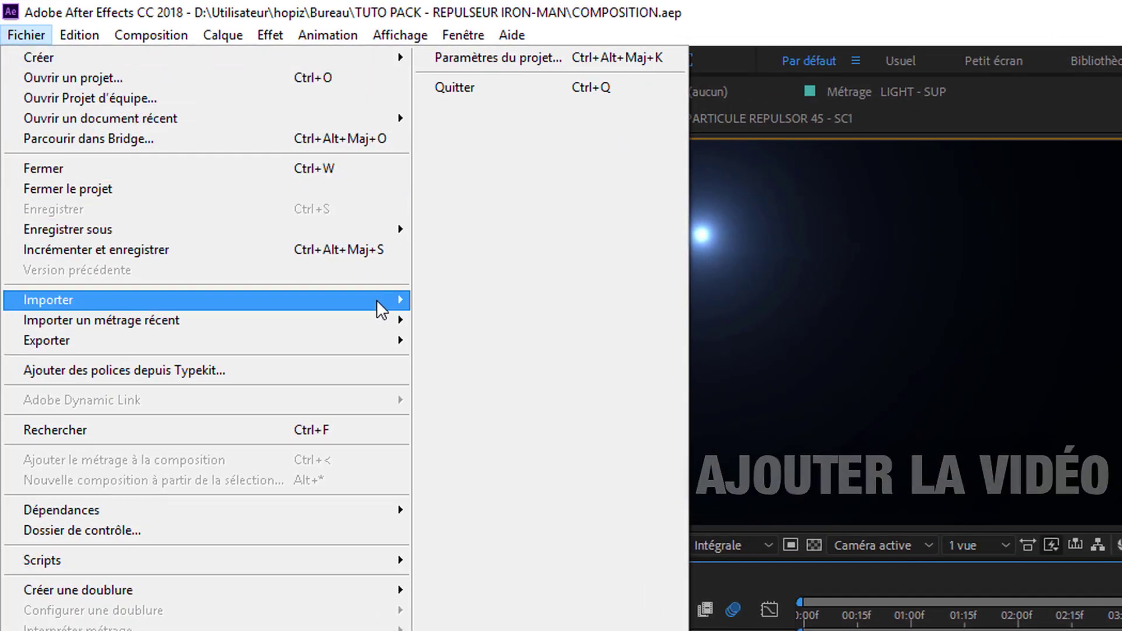
click(376, 300)
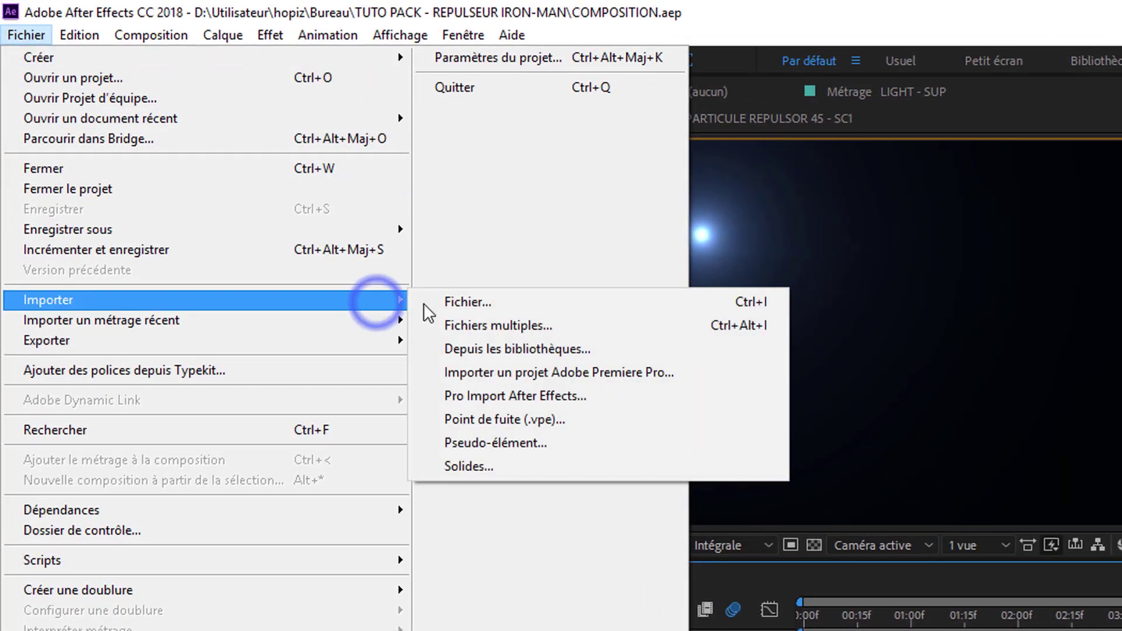
click(485, 302)
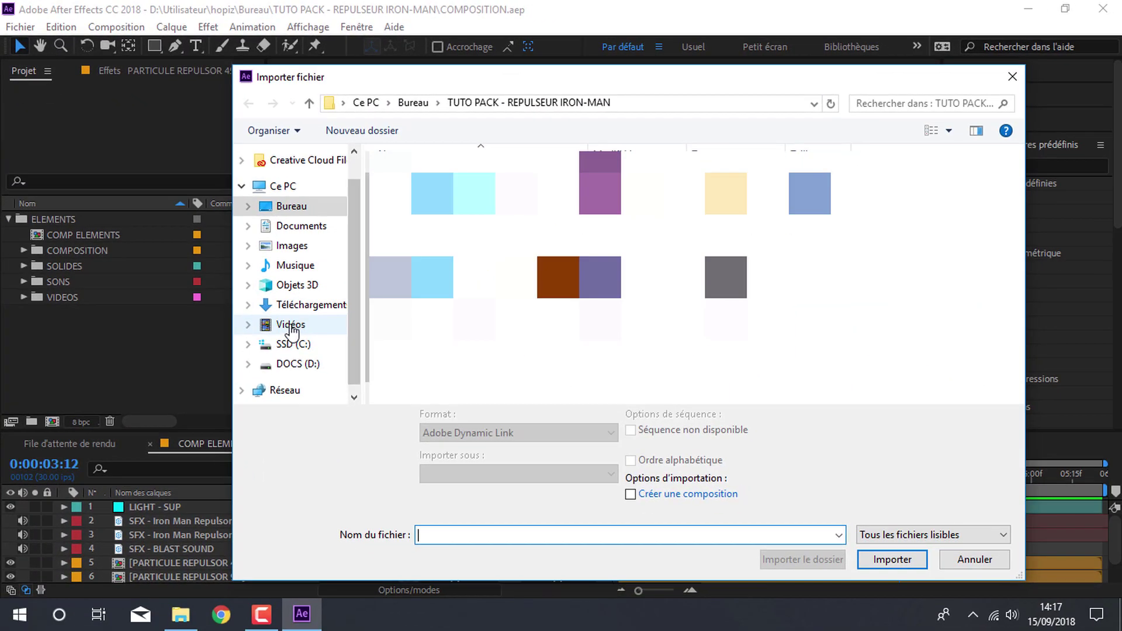
click(291, 324)
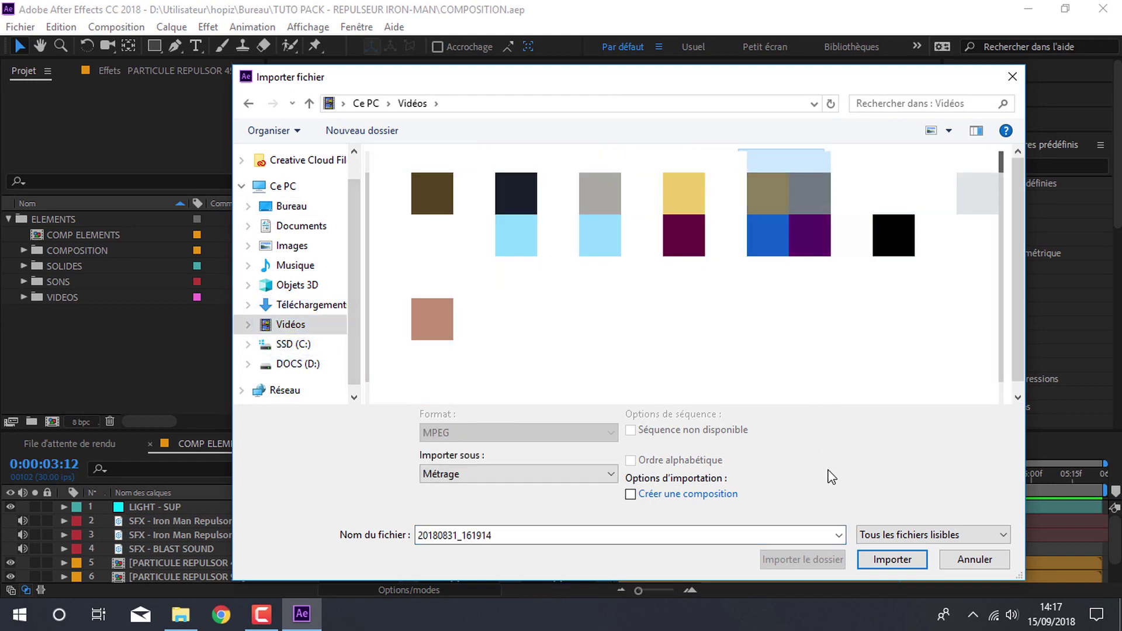
click(891, 561)
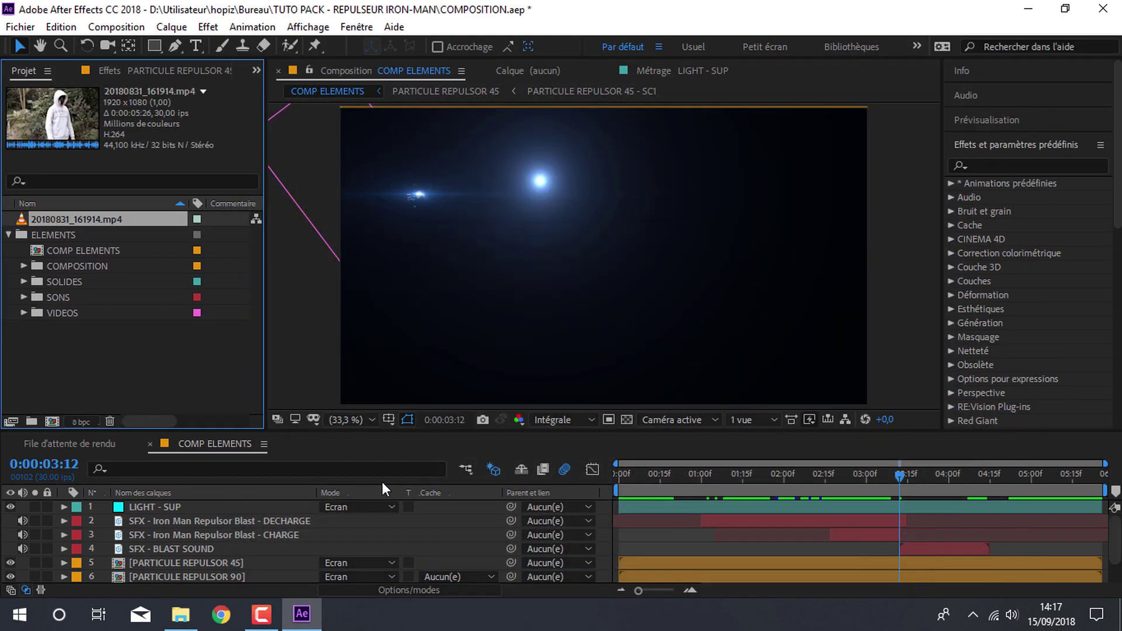
double_click(112, 218)
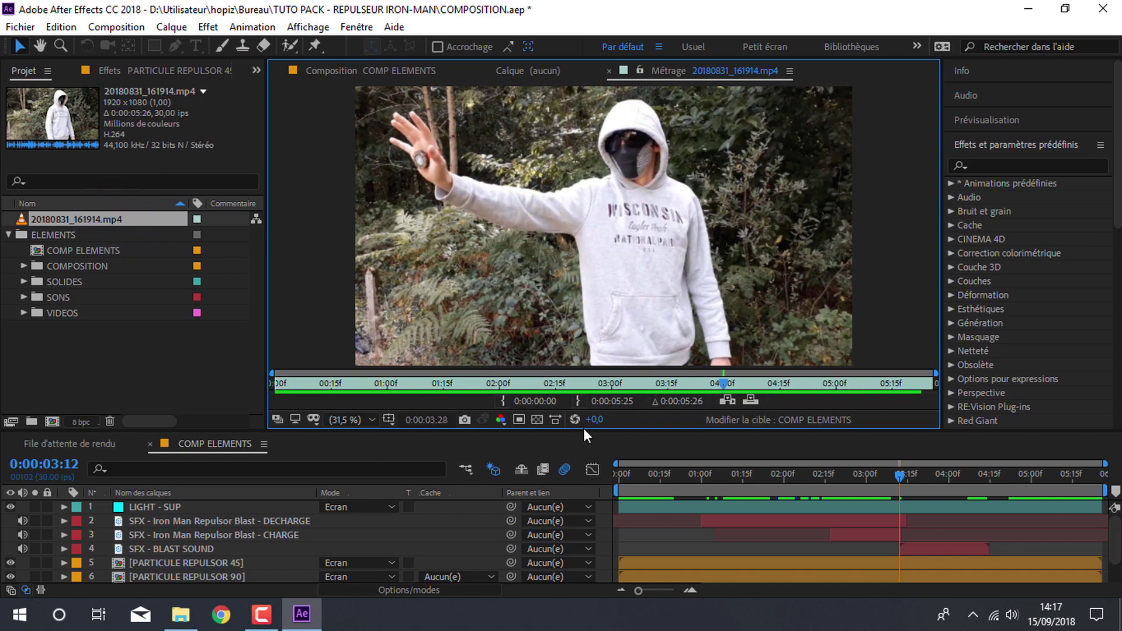
click(610, 69)
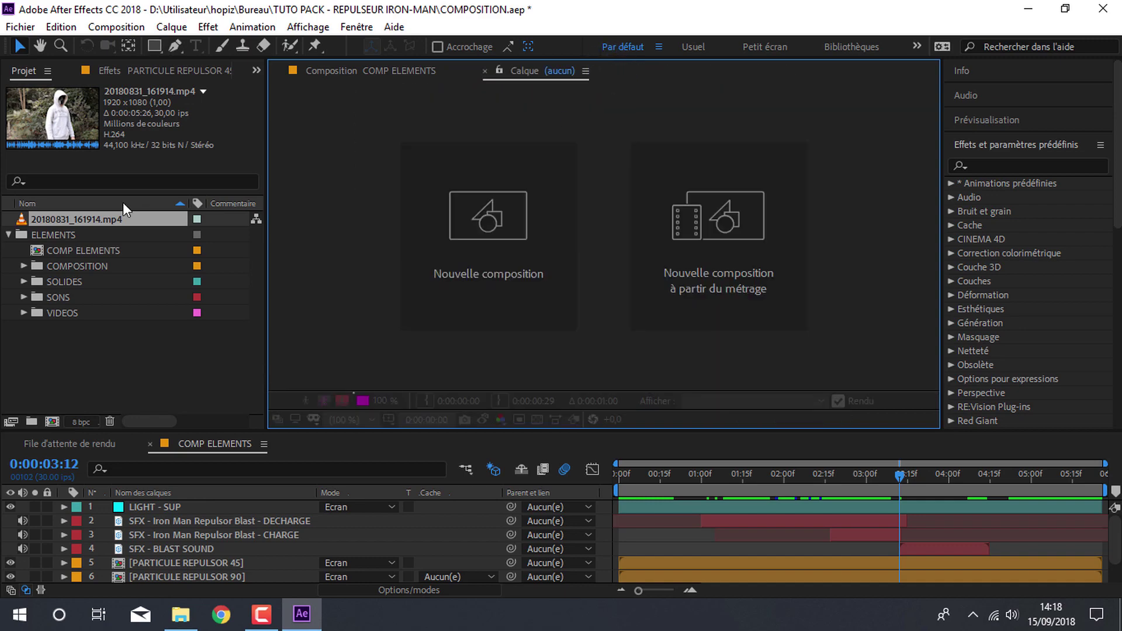
Step: Build a new composition from the 20180831_161914 footage and scrub through it
right_click(96, 218)
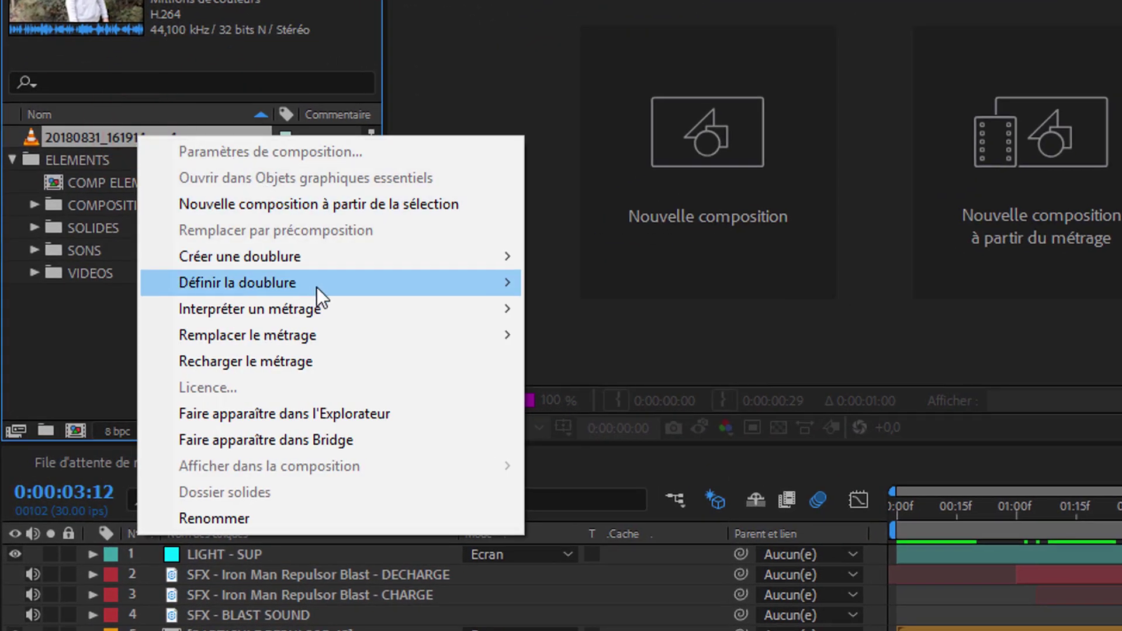
click(454, 203)
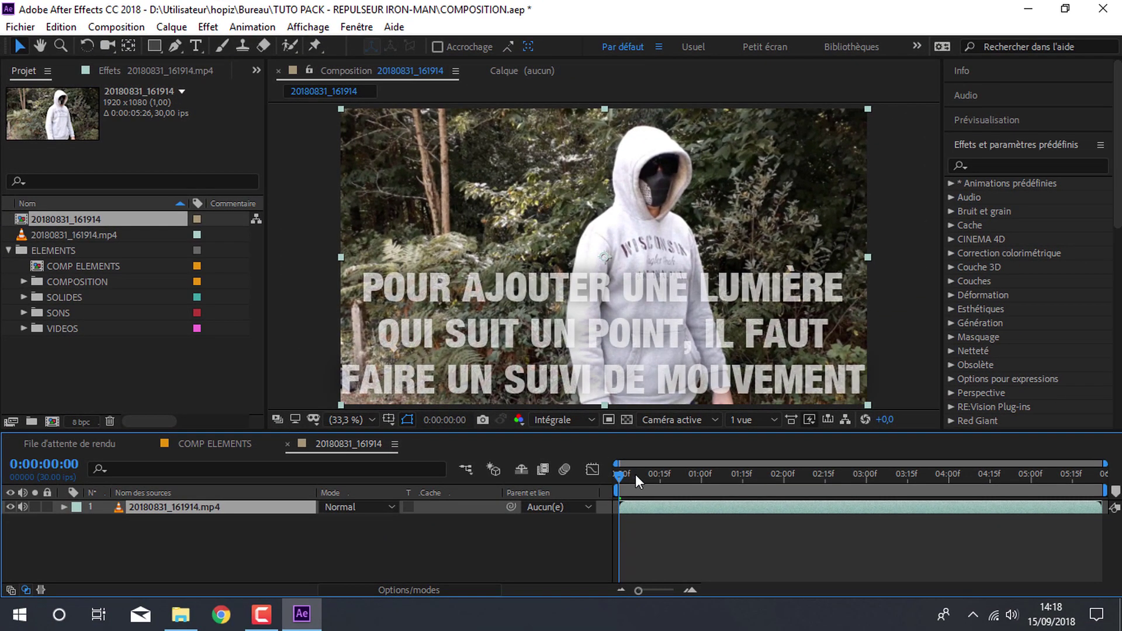
mouse_move(636, 474)
mouse_down()
mouse_move(814, 485)
mouse_move(620, 481)
mouse_up()
Step: Start a Suivi 1 track and place track point 1 on the palm at 0:00:01:19, view at 50 %
click(983, 150)
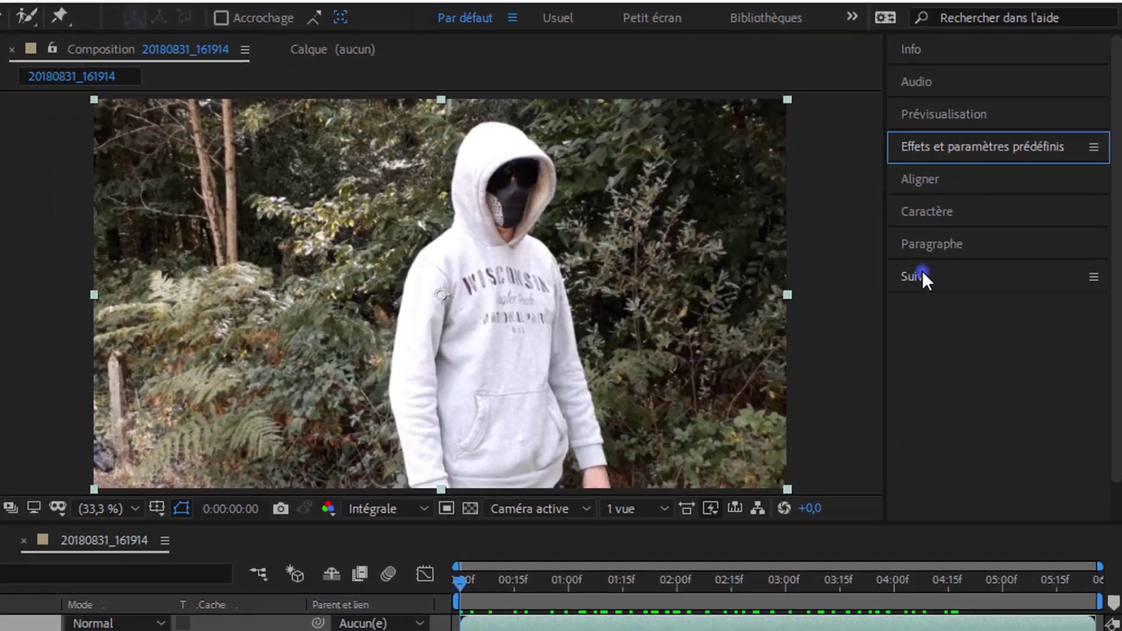
click(970, 244)
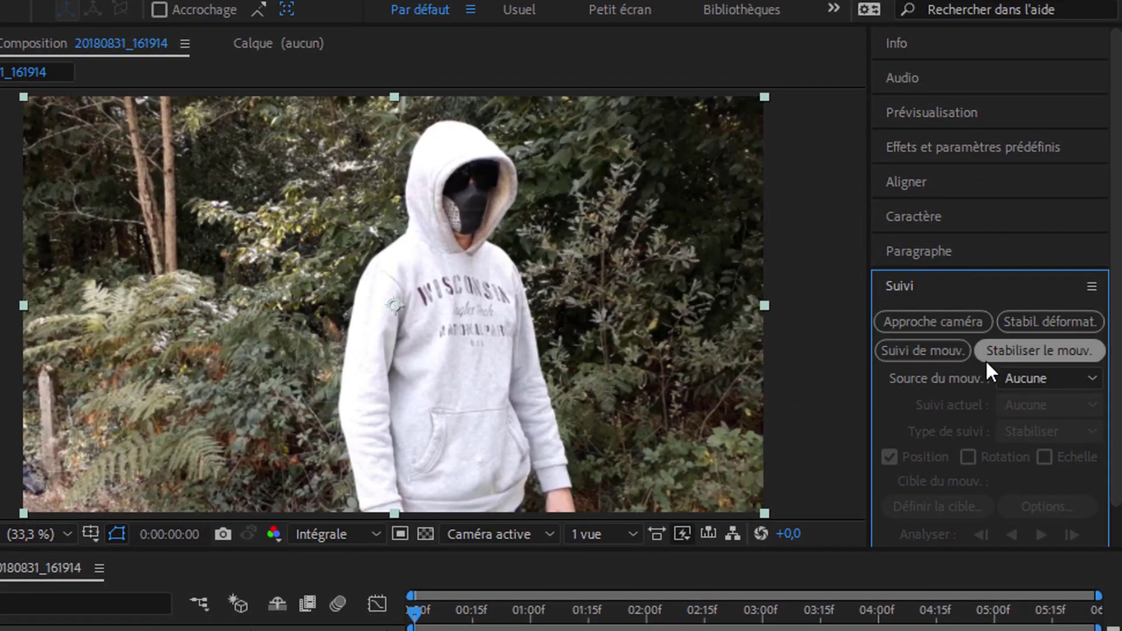
click(944, 353)
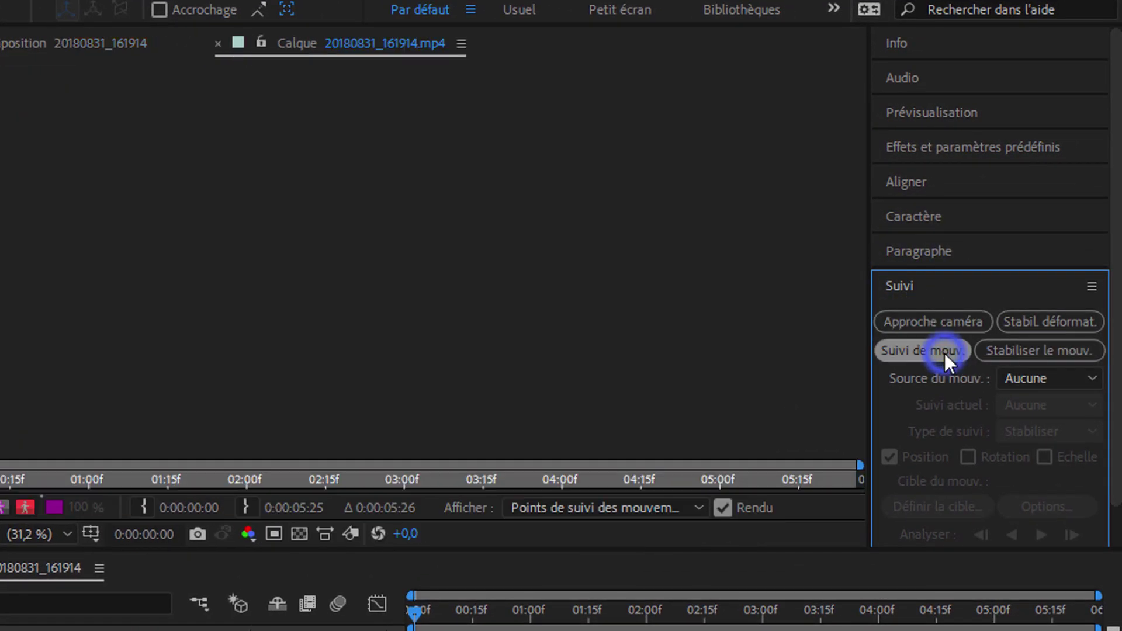
drag(503, 608, 603, 590)
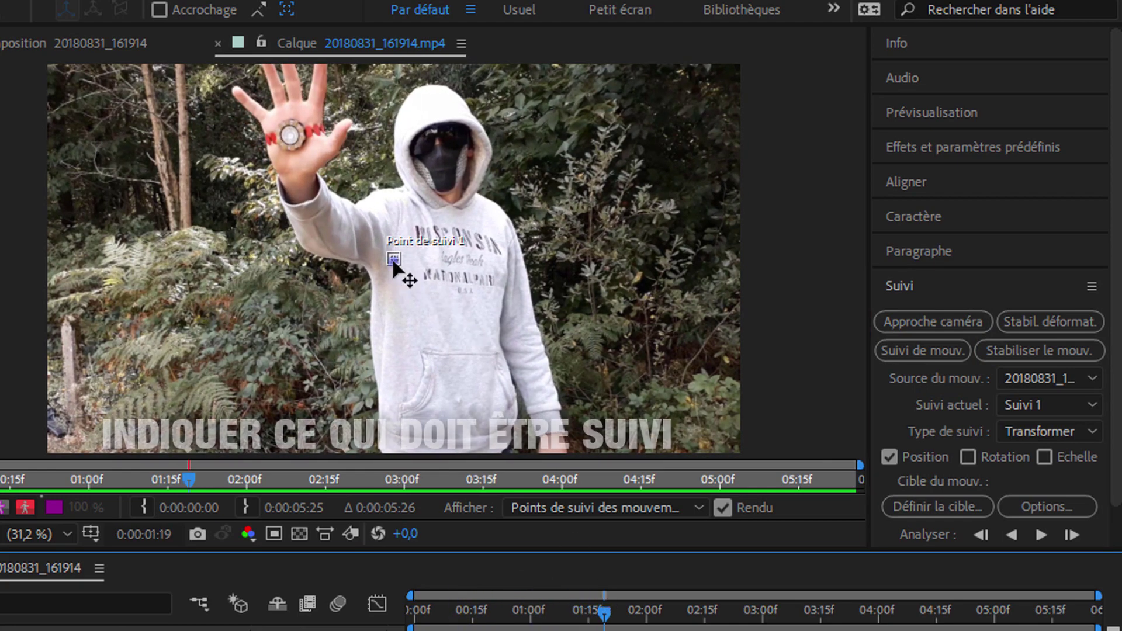
drag(395, 266, 289, 134)
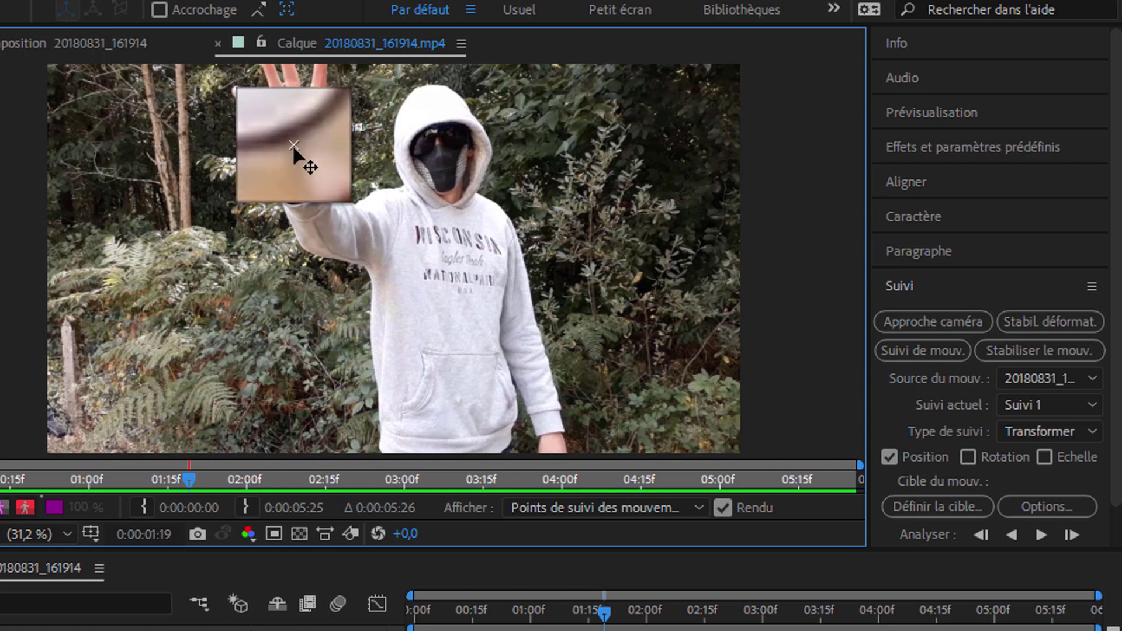
drag(292, 145, 292, 143)
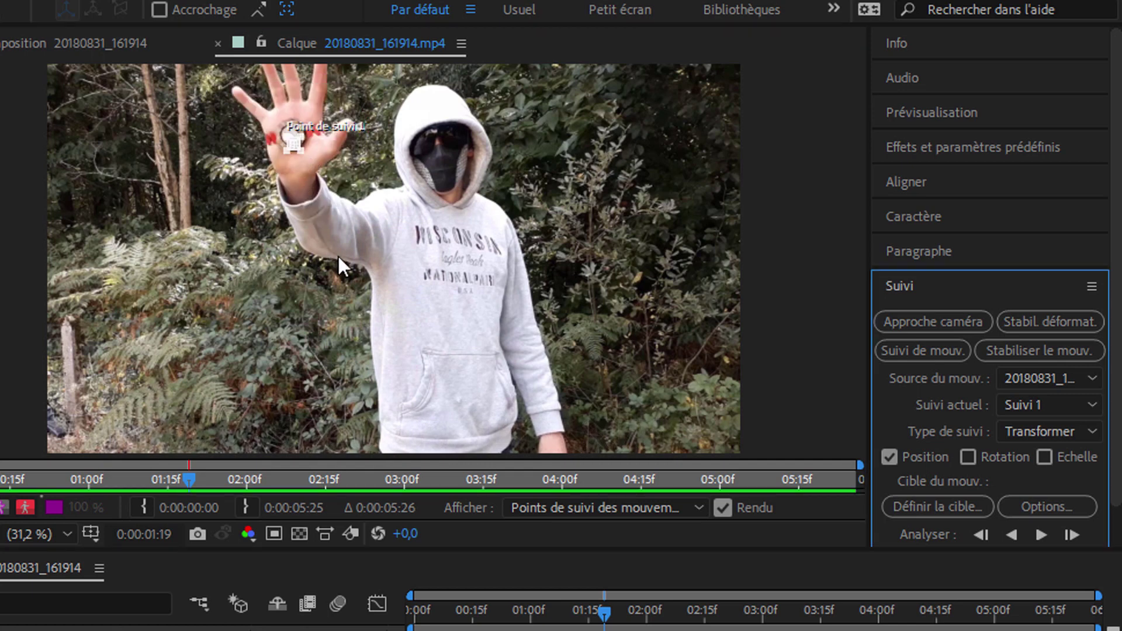
click(49, 534)
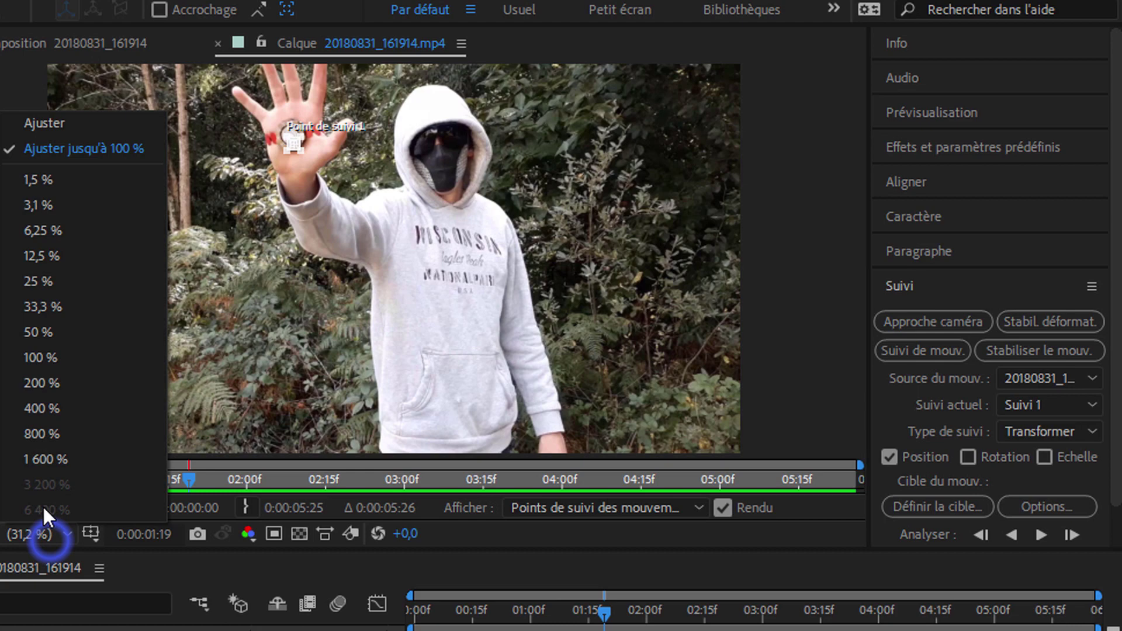
click(33, 332)
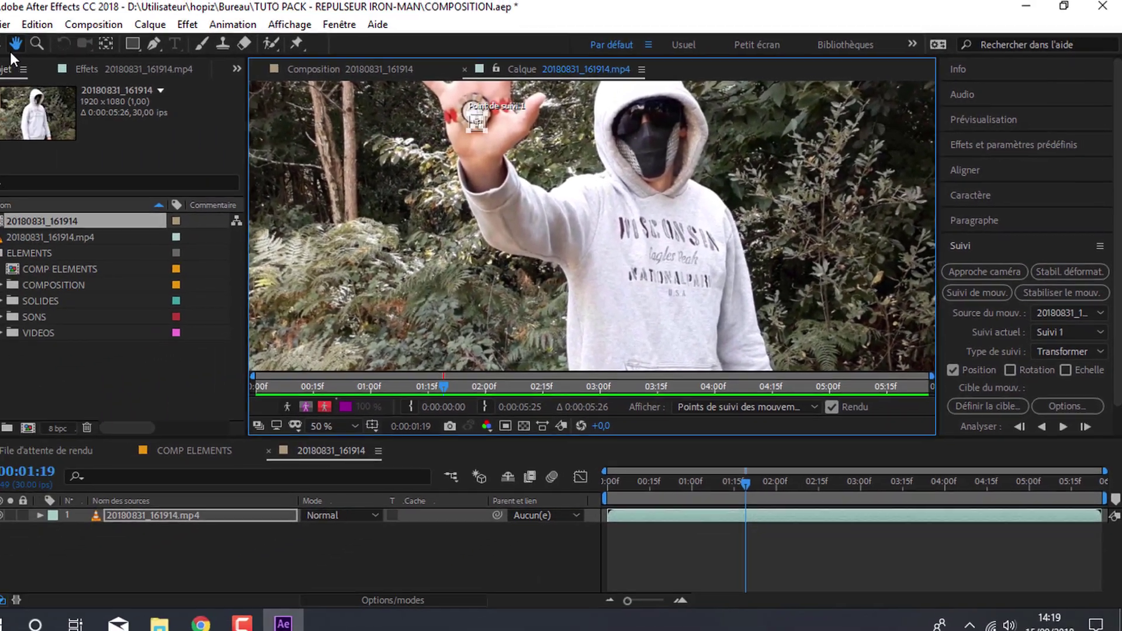
click(23, 51)
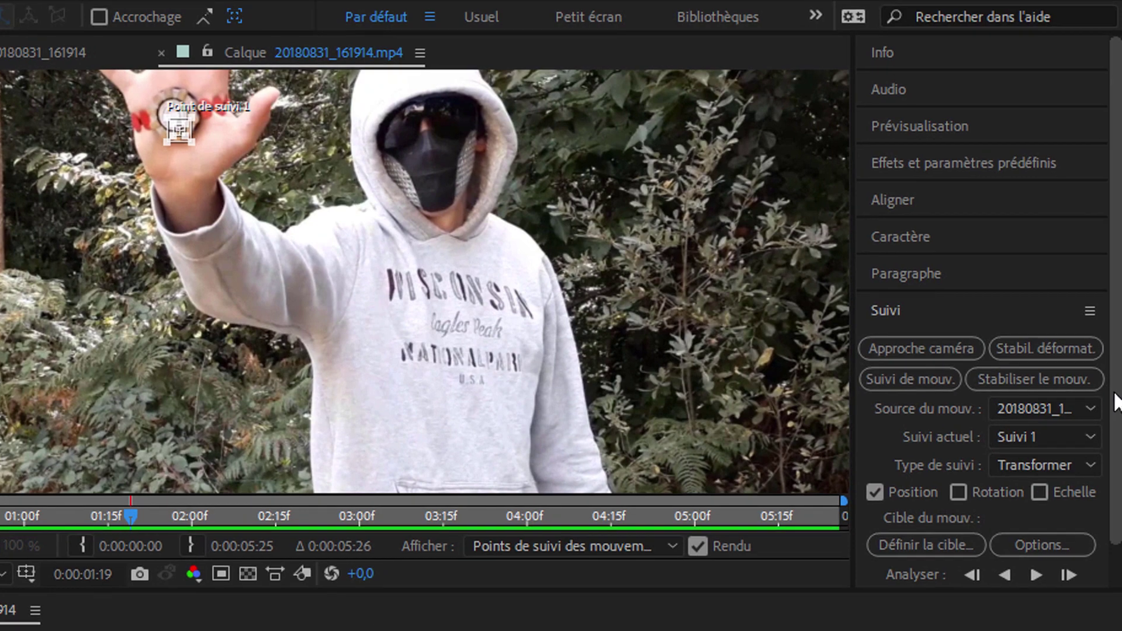
Step: Analyse the palm track backward frame by frame with the layer view at 100%
drag(1114, 297, 1113, 357)
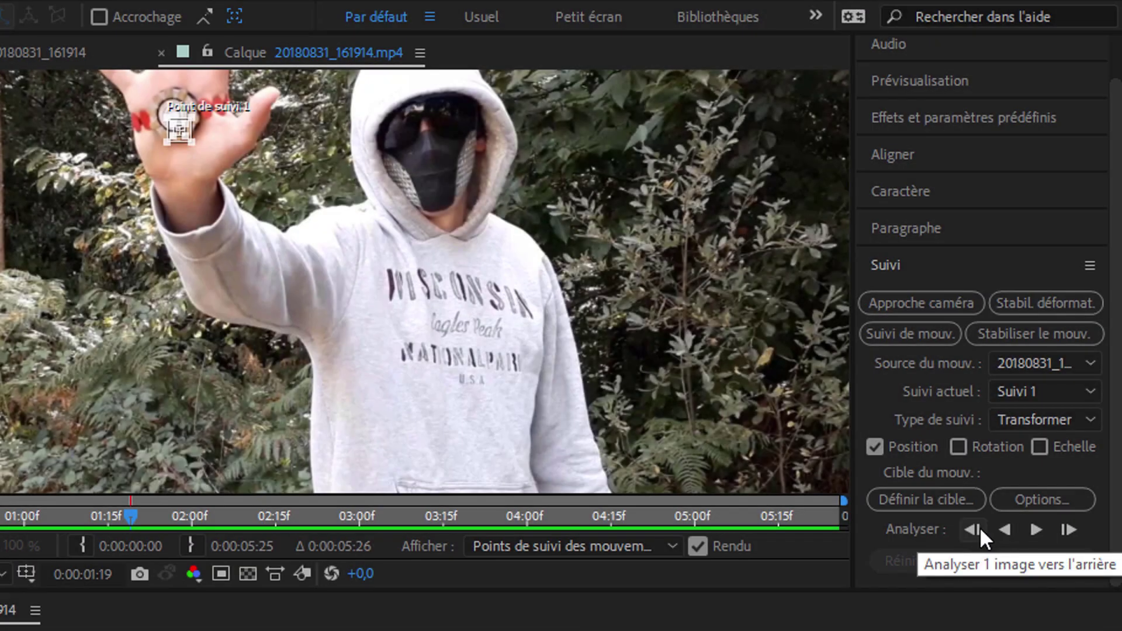
click(978, 527)
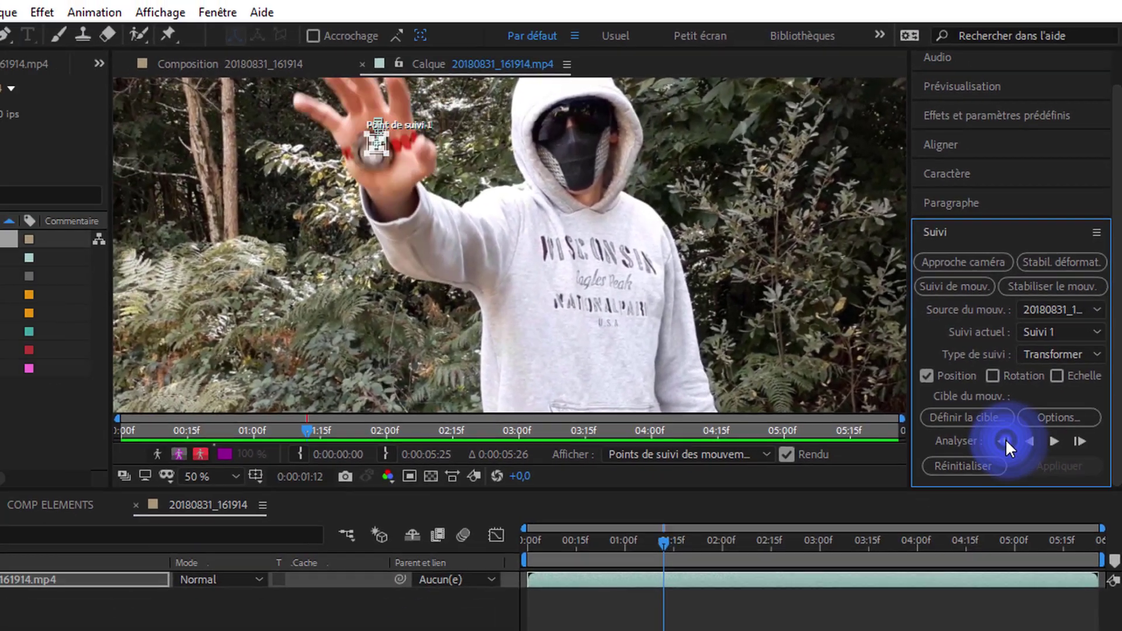
click(351, 420)
click(342, 327)
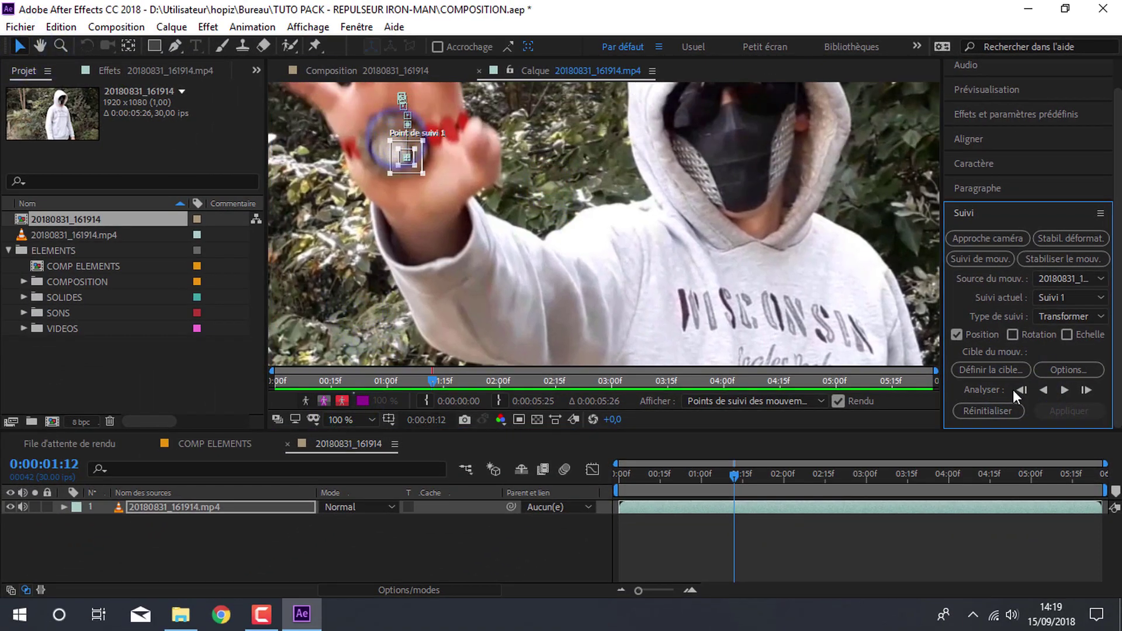
click(1019, 390)
click(1019, 390)
click(1019, 389)
click(1019, 390)
click(1019, 389)
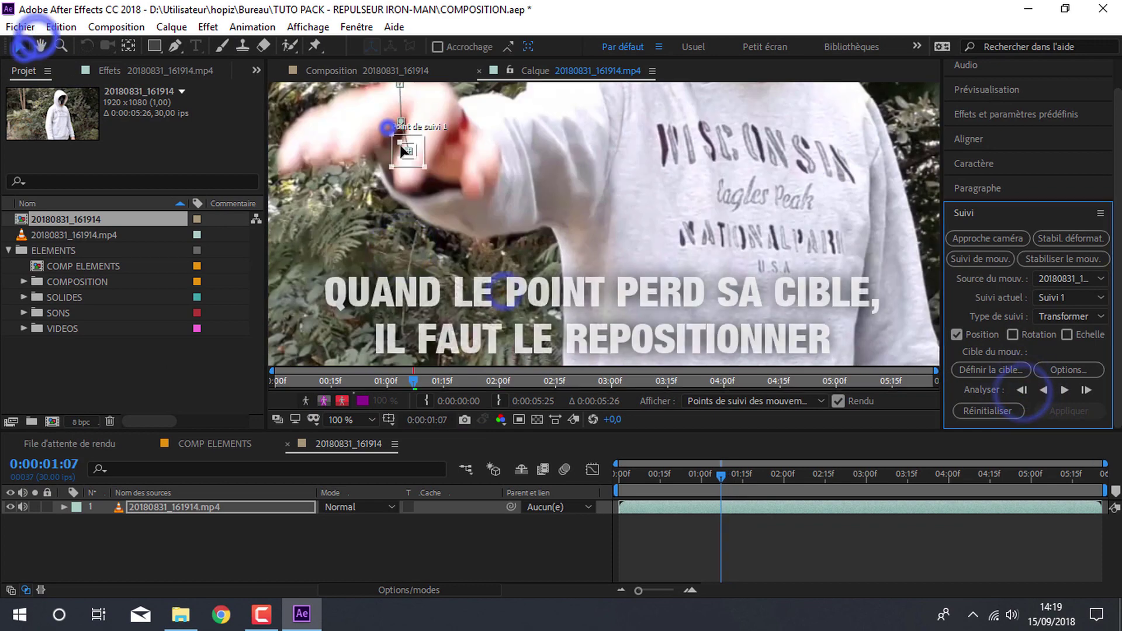
click(1022, 390)
click(1021, 389)
click(1022, 390)
click(1022, 390)
click(1021, 390)
click(1022, 390)
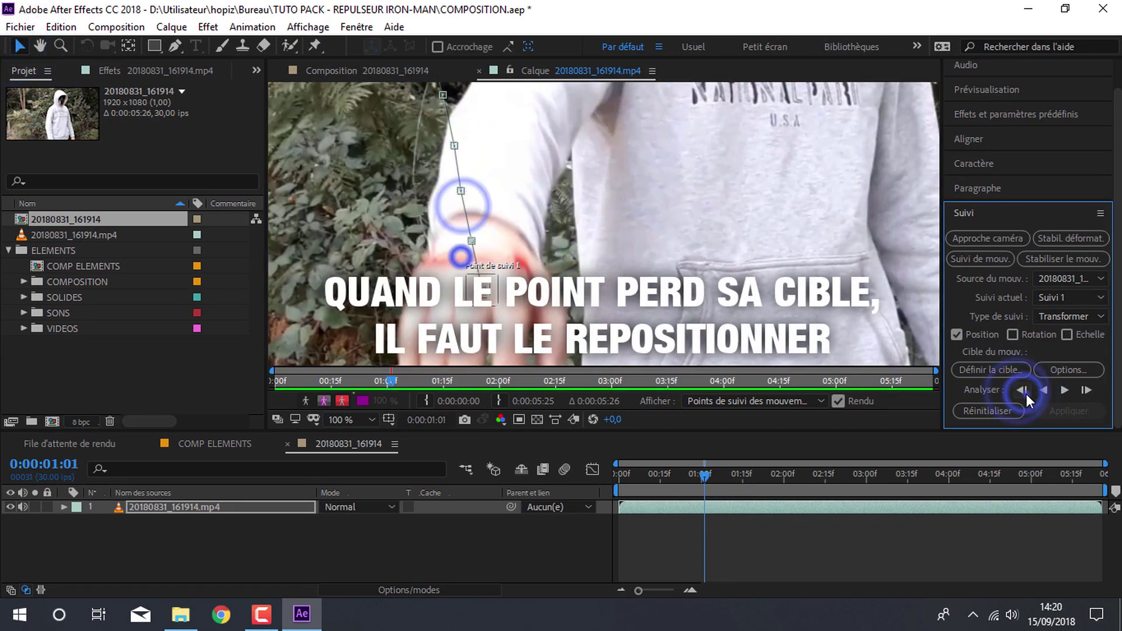
click(1021, 390)
click(1021, 390)
click(1021, 390)
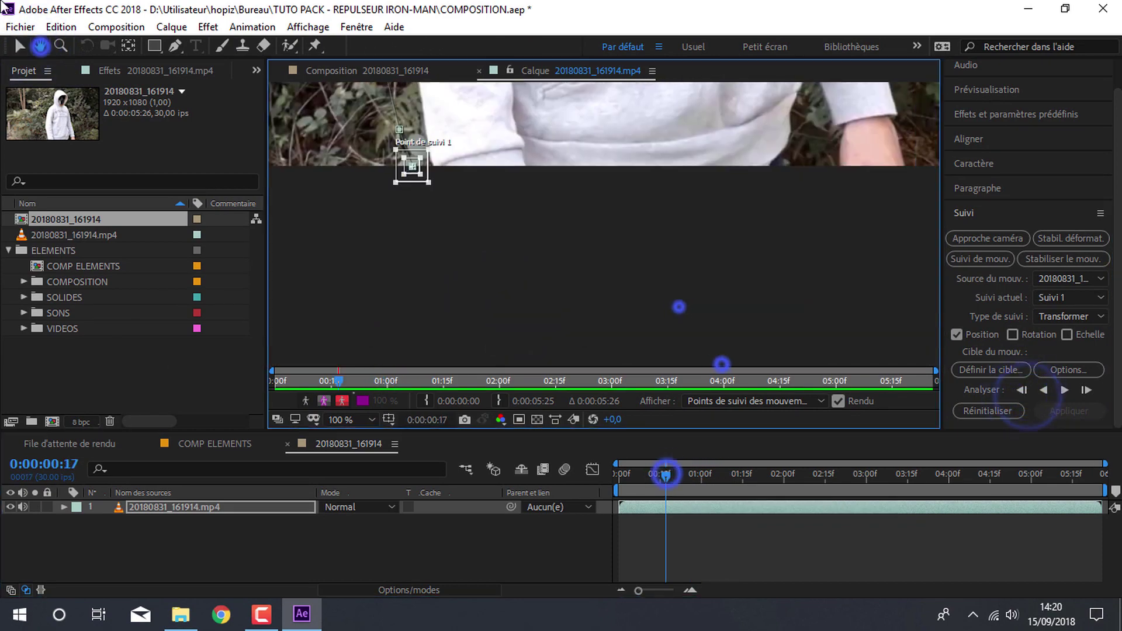
drag(679, 307, 688, 502)
click(20, 45)
Step: Analyse the track forward, moving the point back onto the palm when it drifts
click(1065, 390)
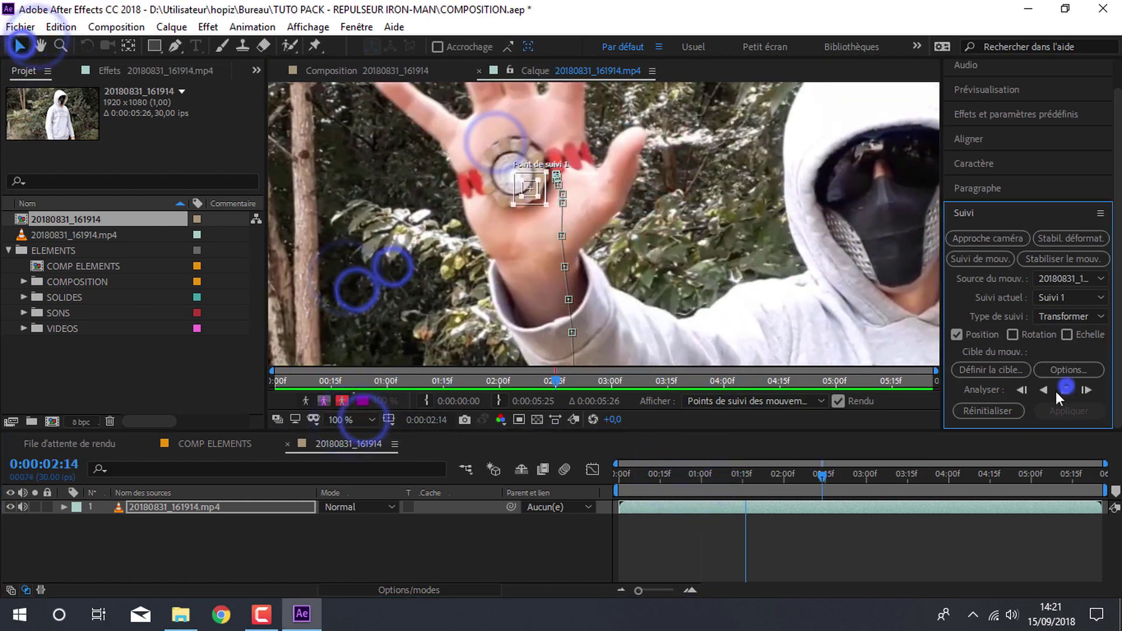
click(1082, 391)
click(1083, 391)
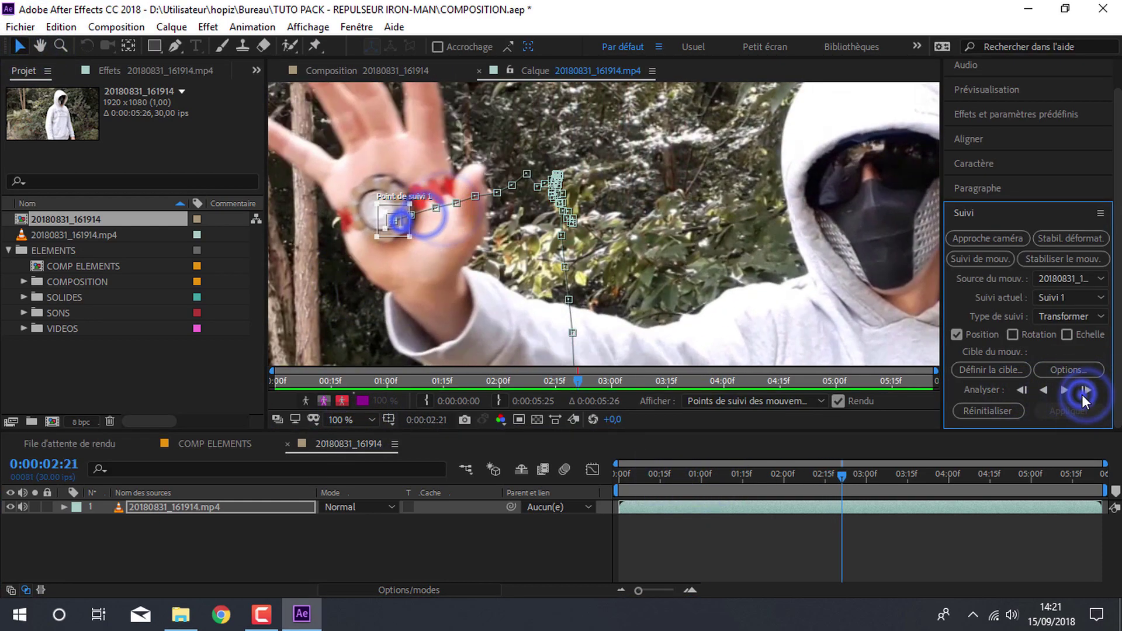
click(1082, 391)
click(1082, 391)
click(1082, 391)
click(1082, 390)
click(1082, 391)
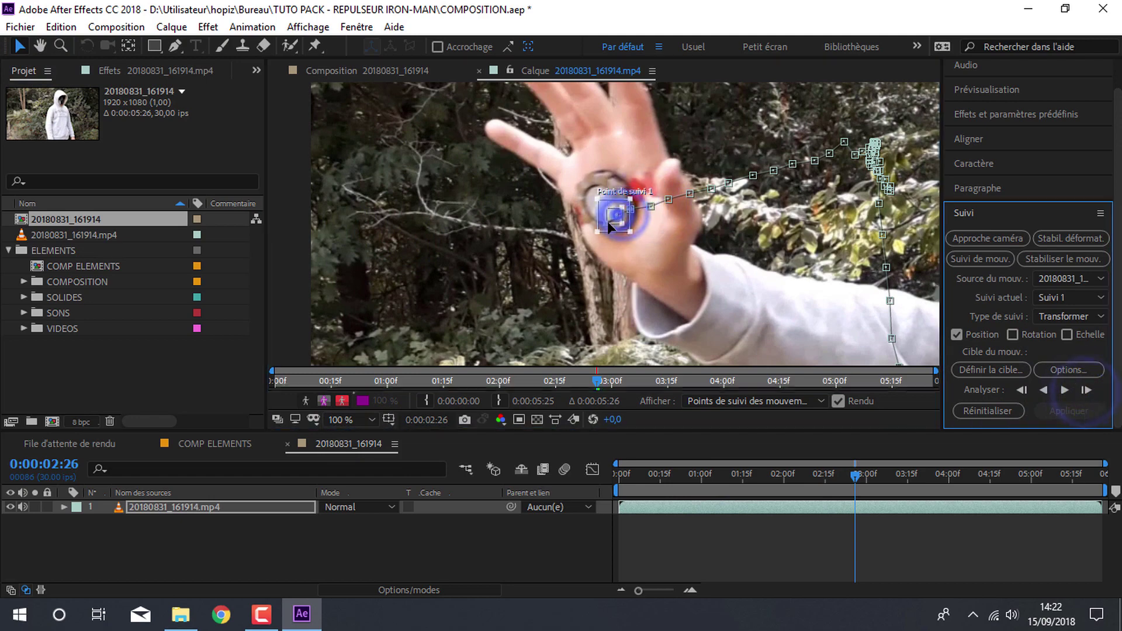
click(1065, 390)
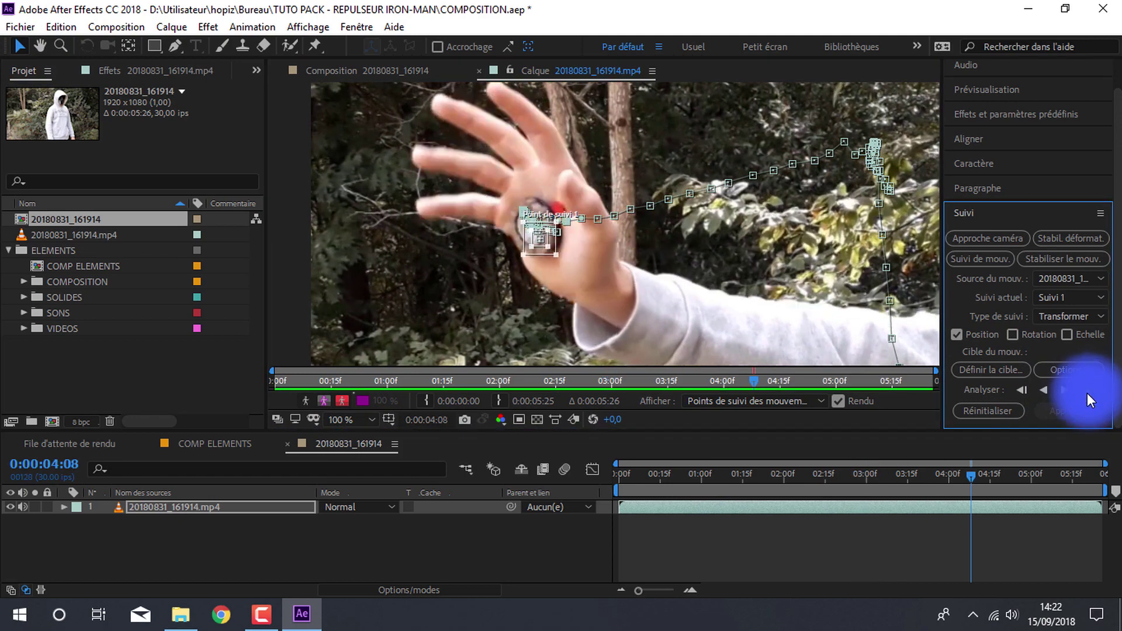
click(1086, 392)
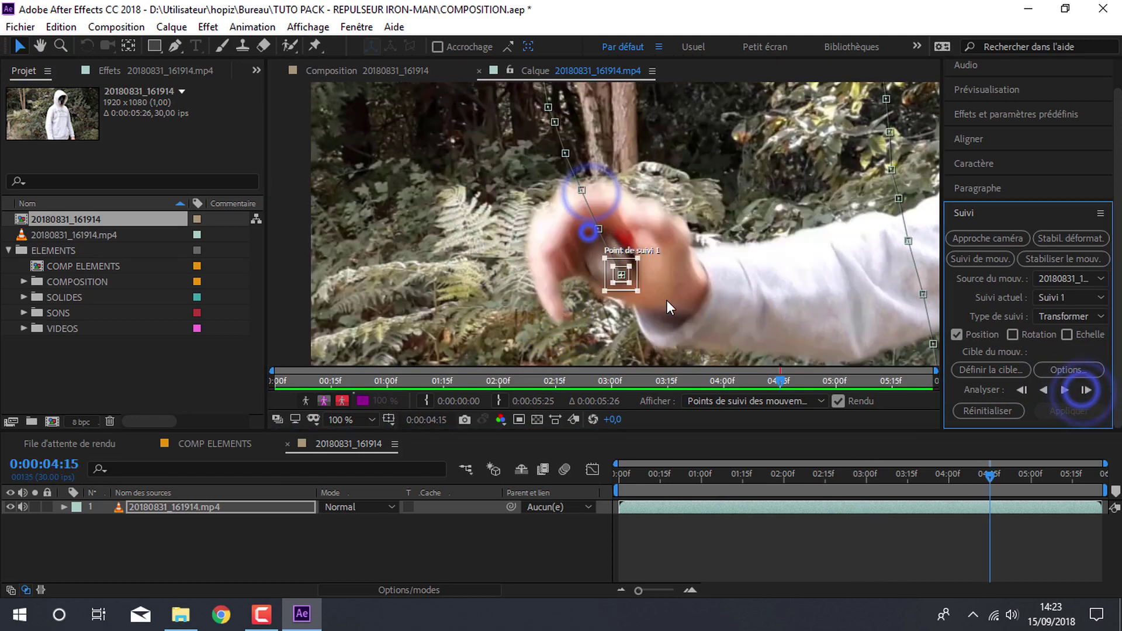
click(1086, 391)
click(1086, 391)
click(1085, 390)
click(1086, 391)
click(638, 193)
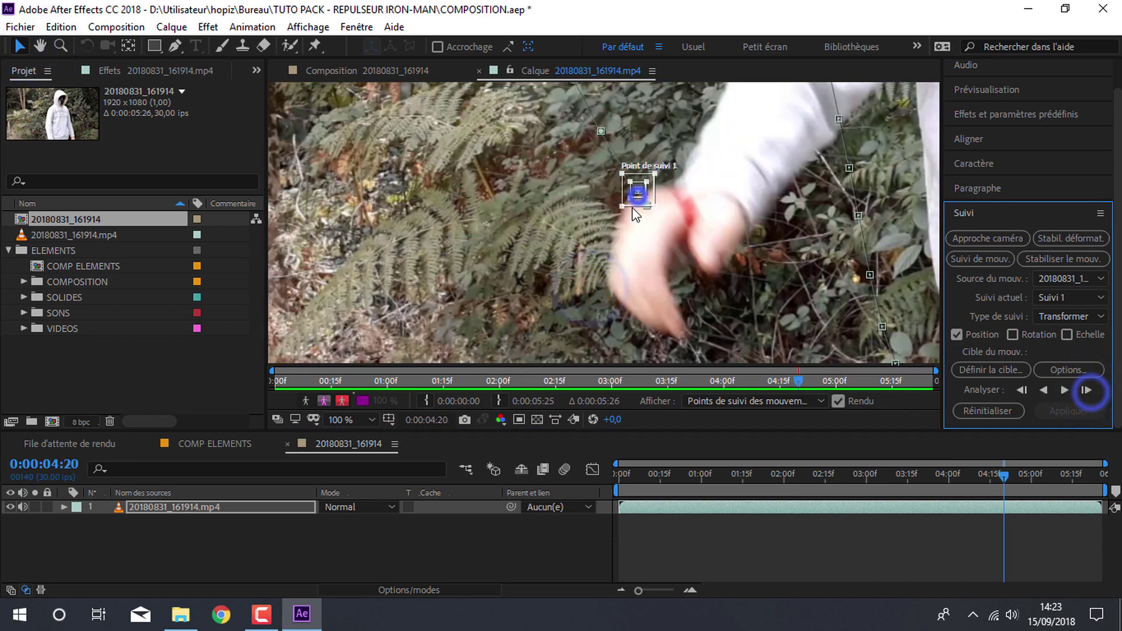
drag(636, 213, 714, 320)
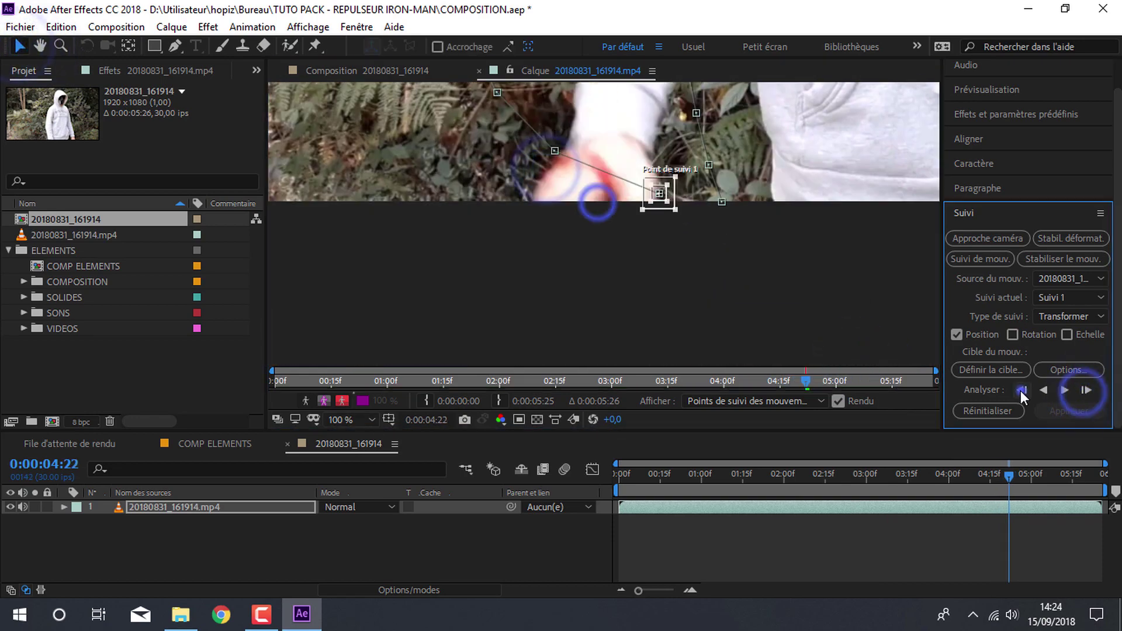
Step: Return to the clip start and fit the whole frame in the viewer
drag(679, 475, 619, 474)
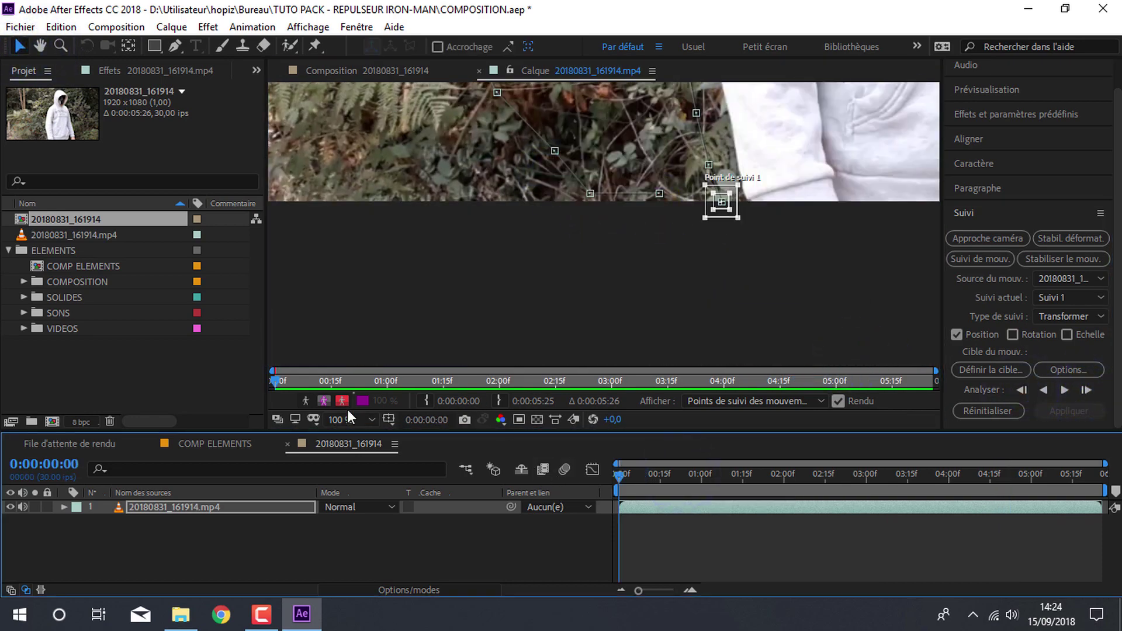
click(350, 419)
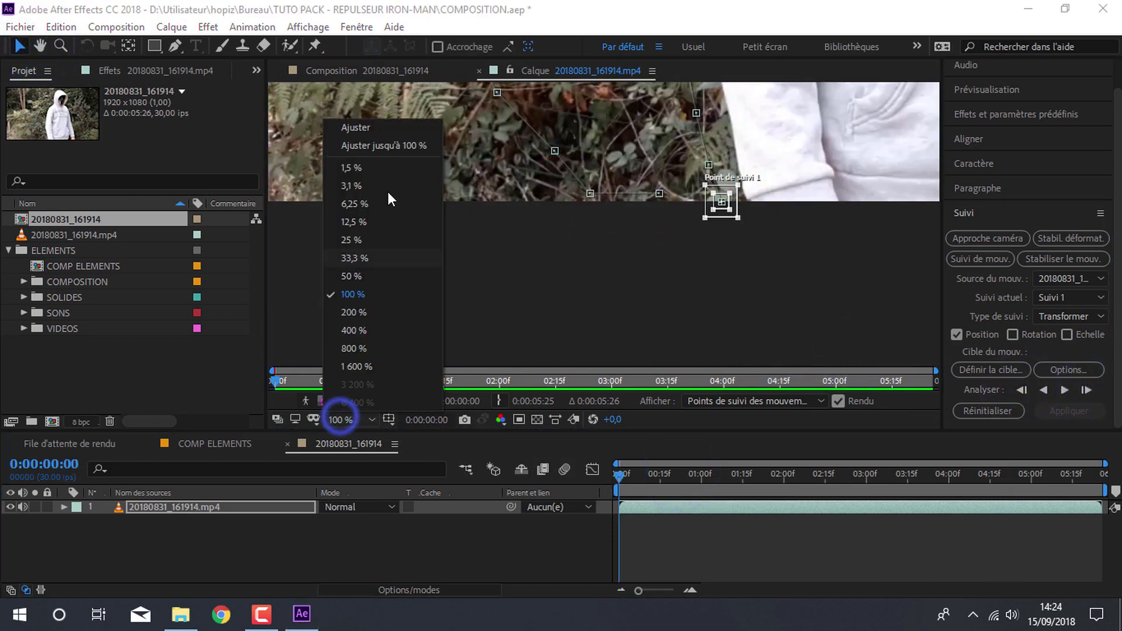
click(390, 145)
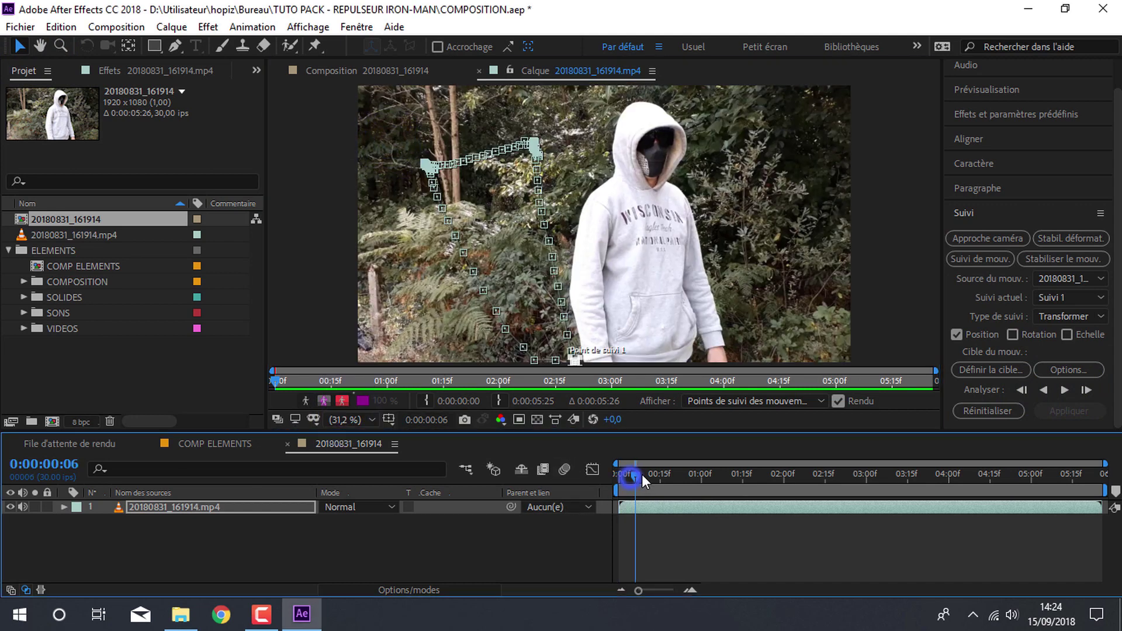
mouse_move(643, 473)
mouse_down()
mouse_move(795, 474)
mouse_move(1015, 439)
mouse_move(1096, 451)
mouse_move(665, 468)
mouse_move(779, 471)
mouse_up()
Step: Add a new Nul 1 null object layer to the composition
right_click(241, 545)
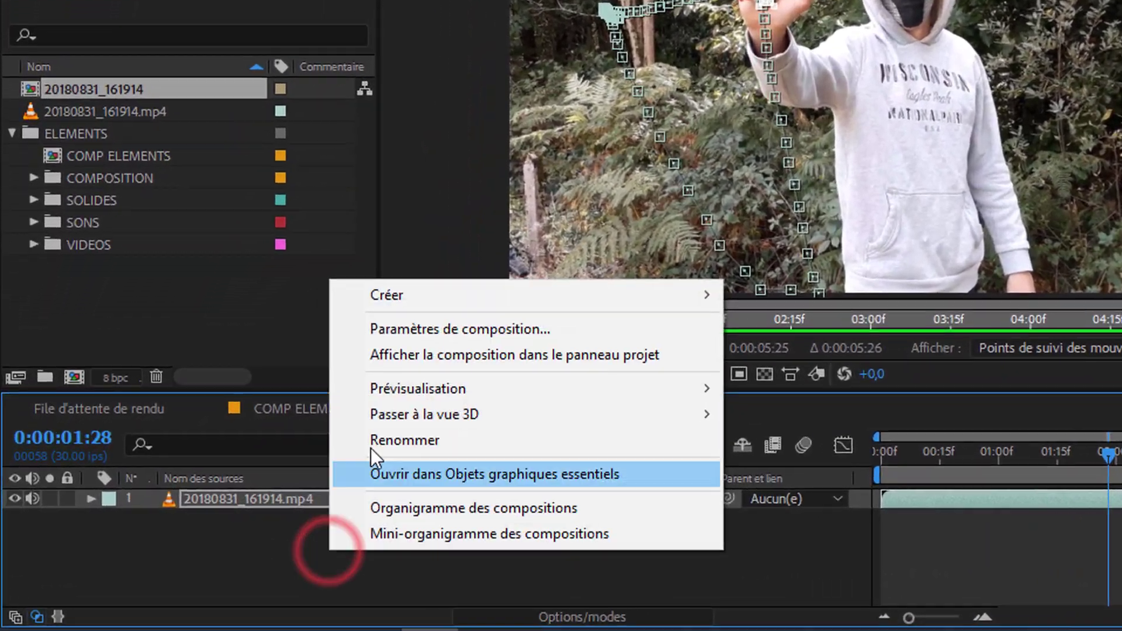
click(337, 366)
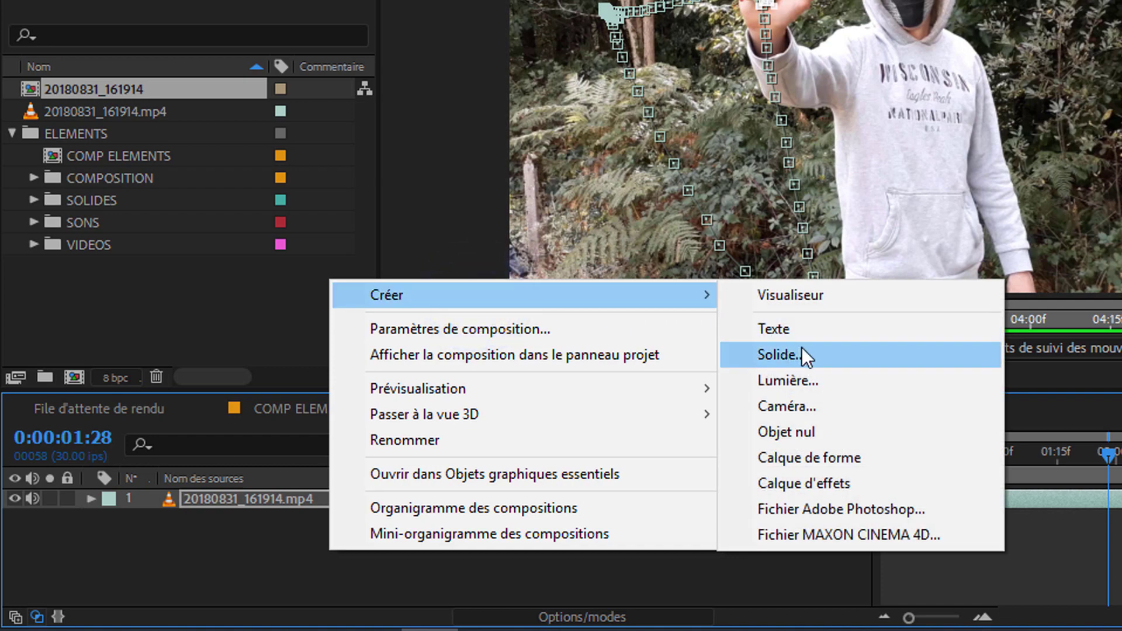
click(813, 430)
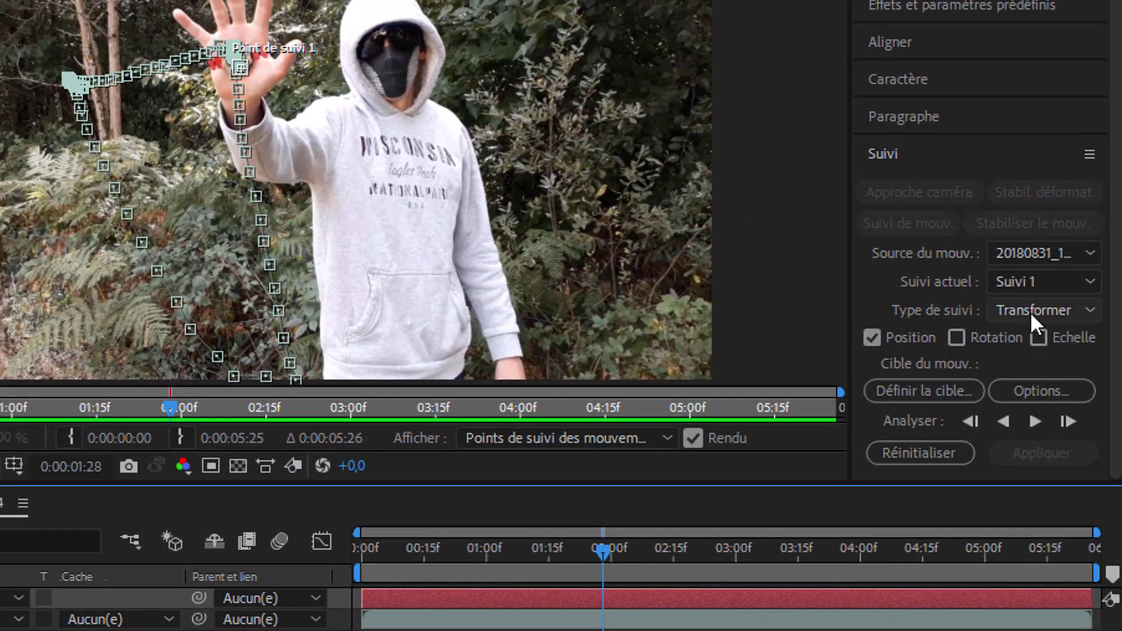
Step: Set the Suivi 1 motion target to Nul 1 and apply the track
click(1034, 282)
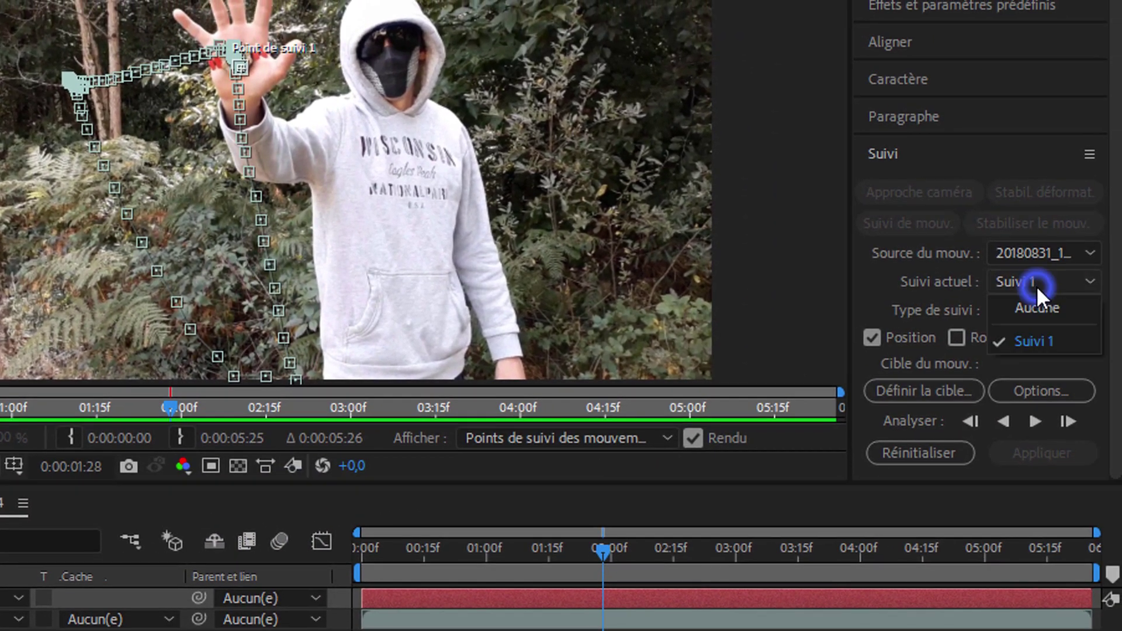
click(1026, 257)
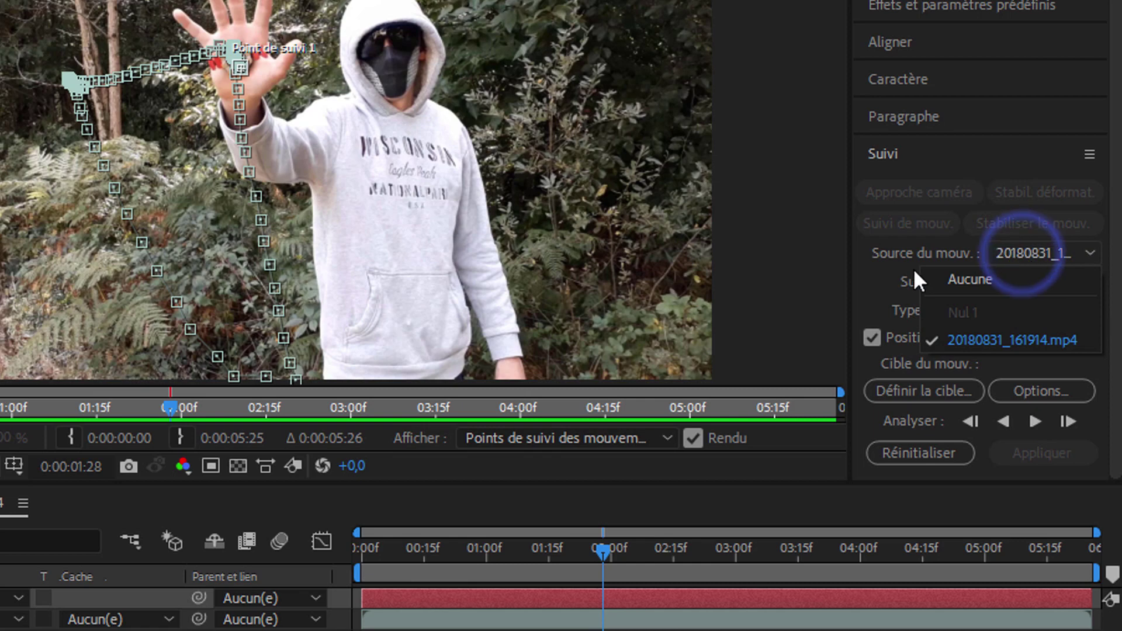
click(1015, 391)
click(362, 504)
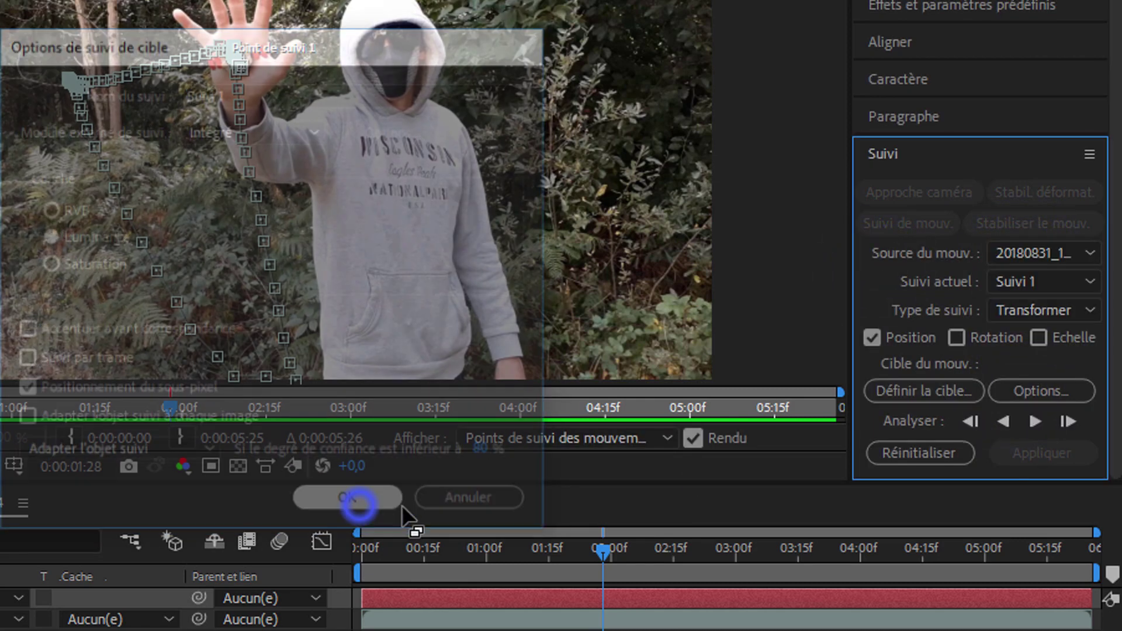
click(959, 393)
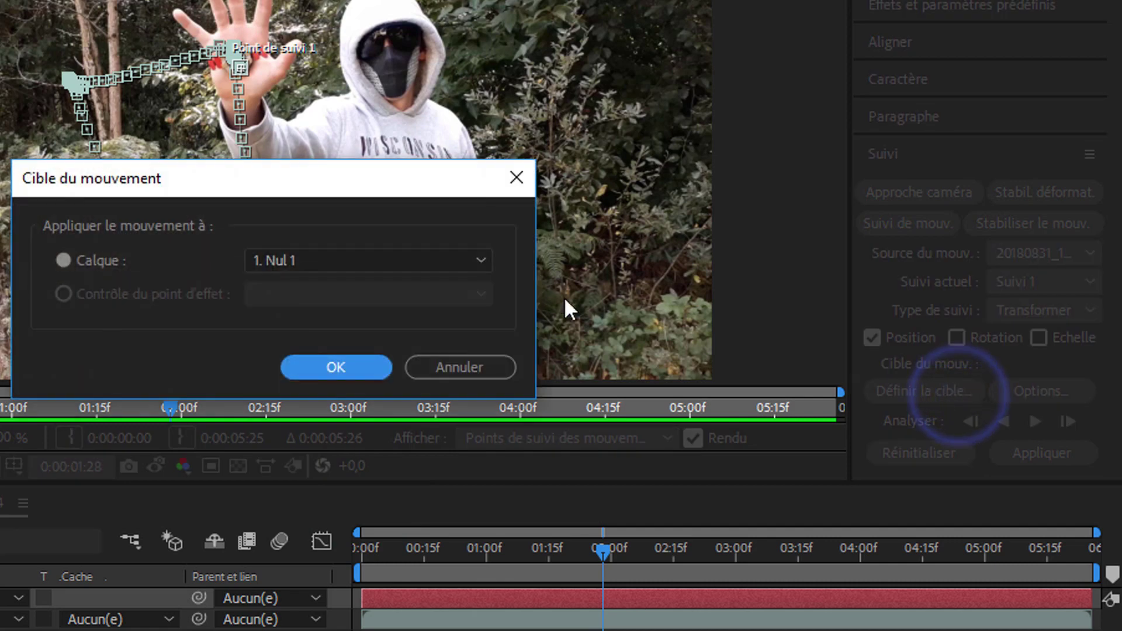
click(364, 366)
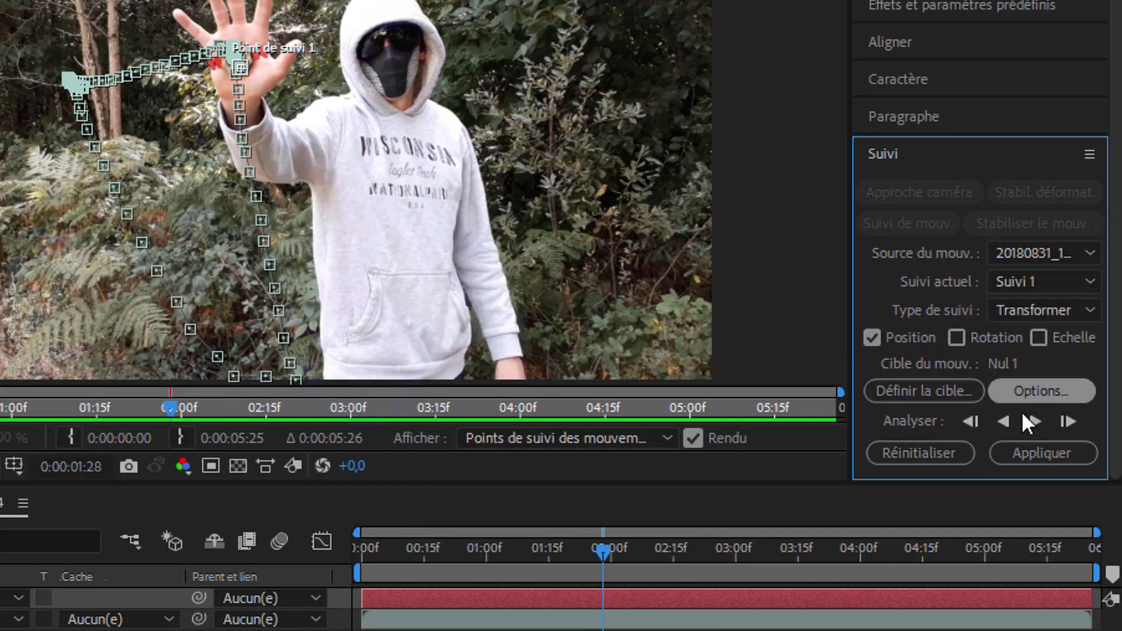
click(1028, 446)
click(357, 327)
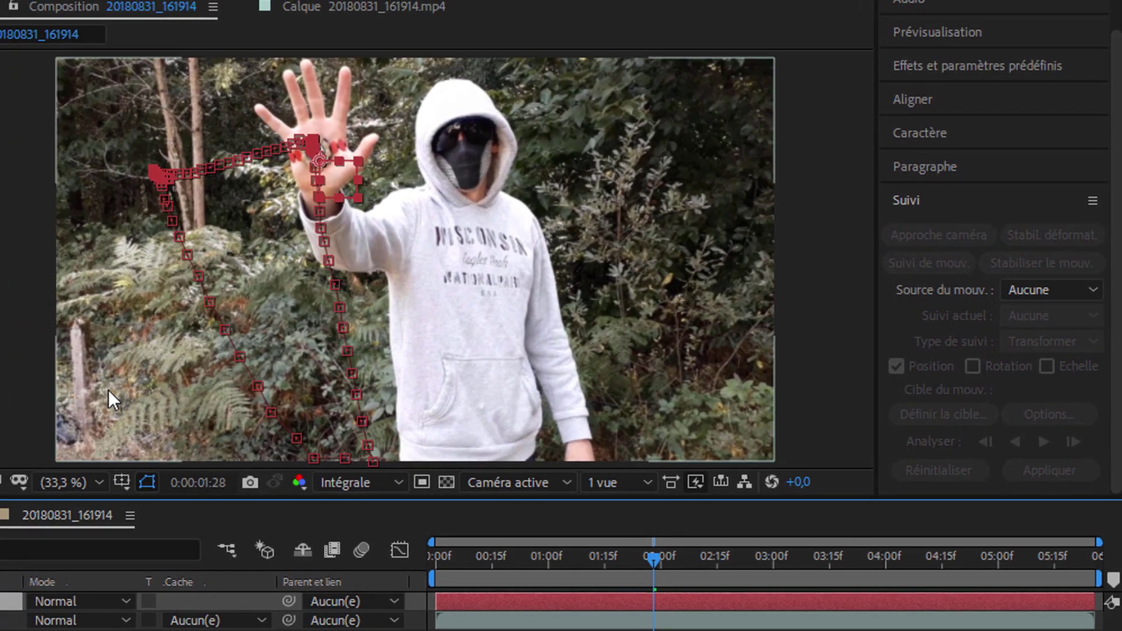
Step: Zoom the viewer to 100% and scrub the timeline to verify Nul 1 follows the palm
click(99, 483)
click(64, 288)
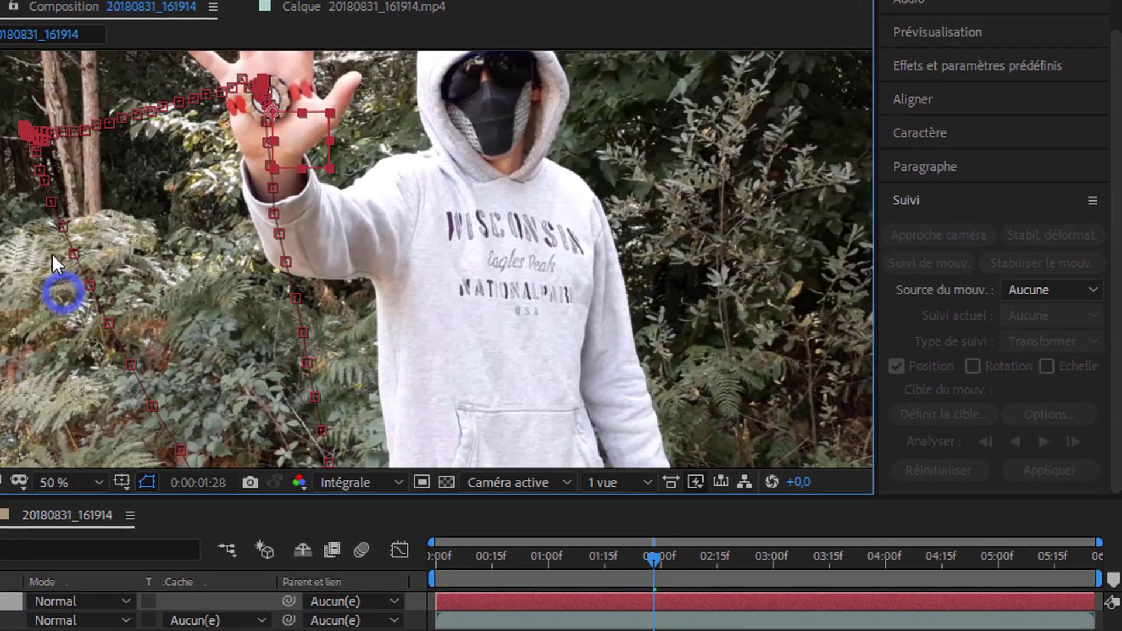
click(63, 478)
click(75, 318)
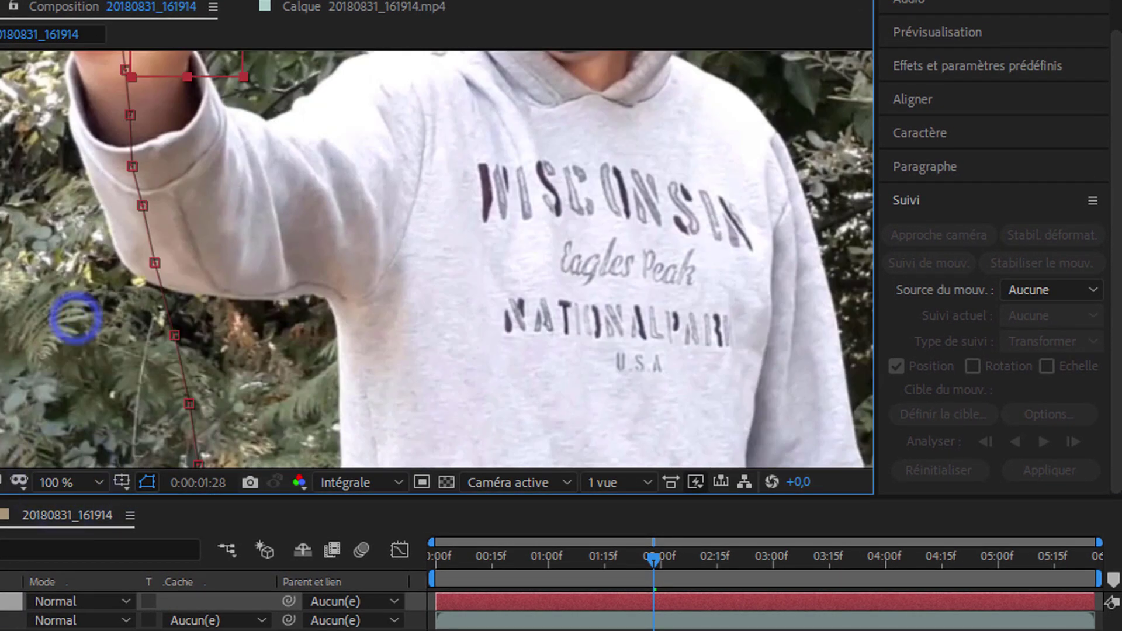
drag(98, 87, 199, 350)
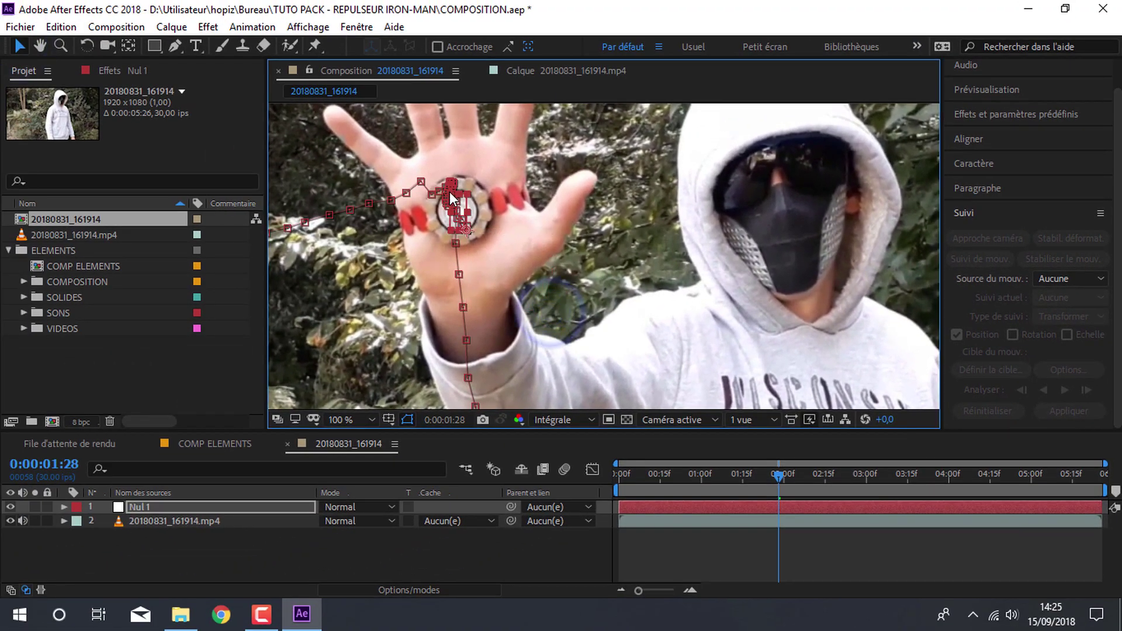
drag(427, 187, 422, 188)
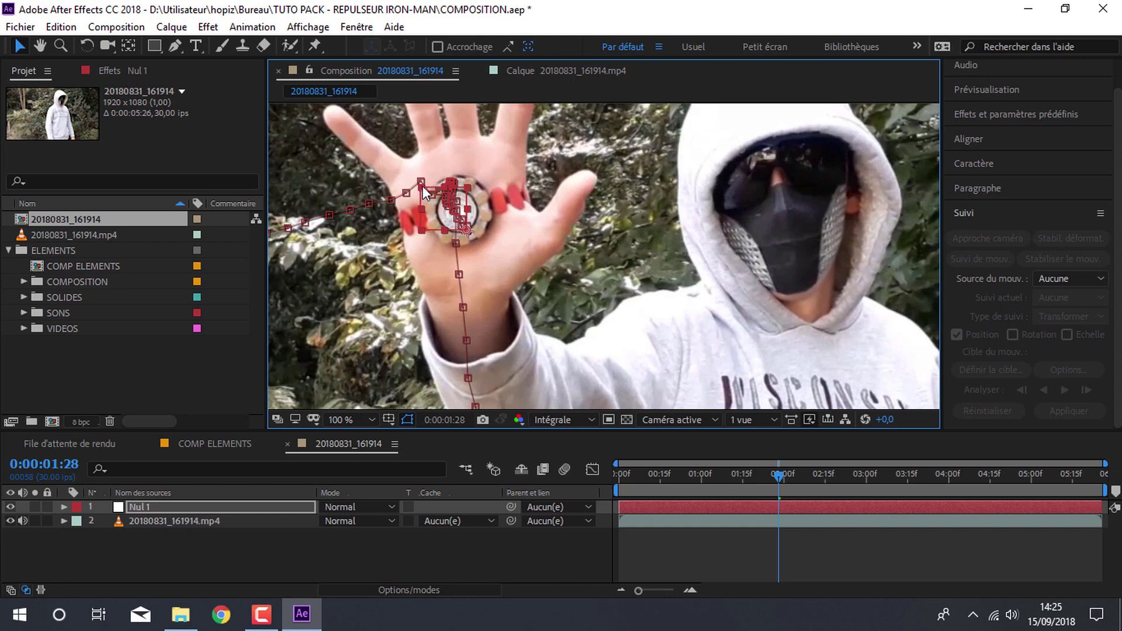
mouse_move(770, 475)
mouse_down()
mouse_move(790, 473)
mouse_move(720, 485)
mouse_up()
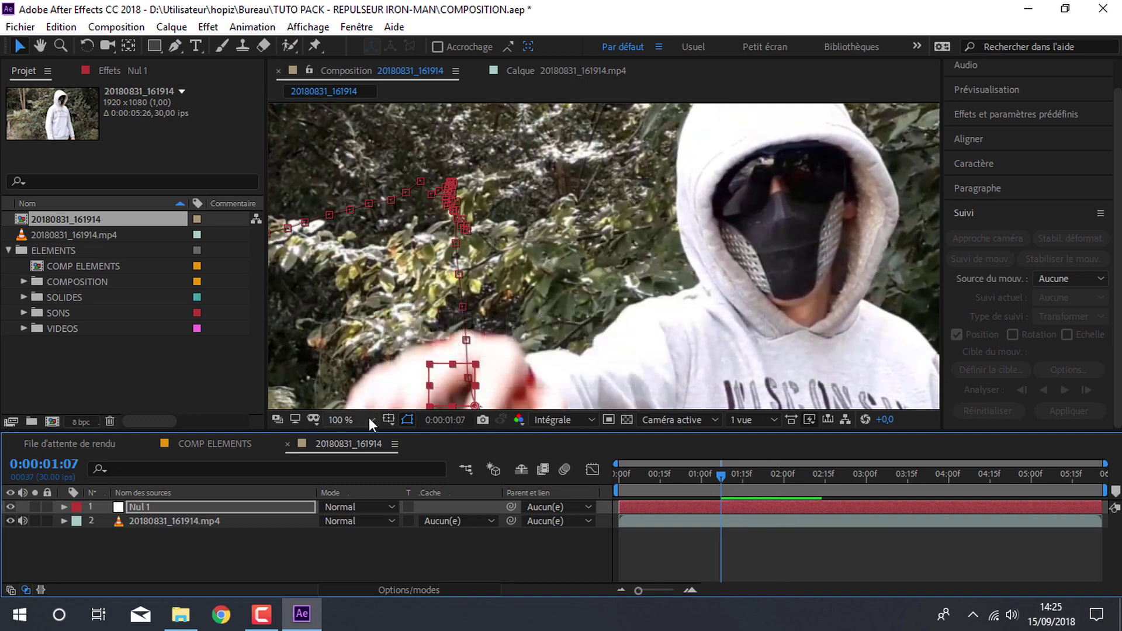
click(362, 420)
mouse_move(667, 456)
mouse_down()
mouse_move(607, 479)
mouse_move(915, 458)
mouse_move(892, 461)
mouse_up()
Step: Hide Nul 1 and copy the LIGHT - BASE layer from COMP ELEMENTS
click(10, 506)
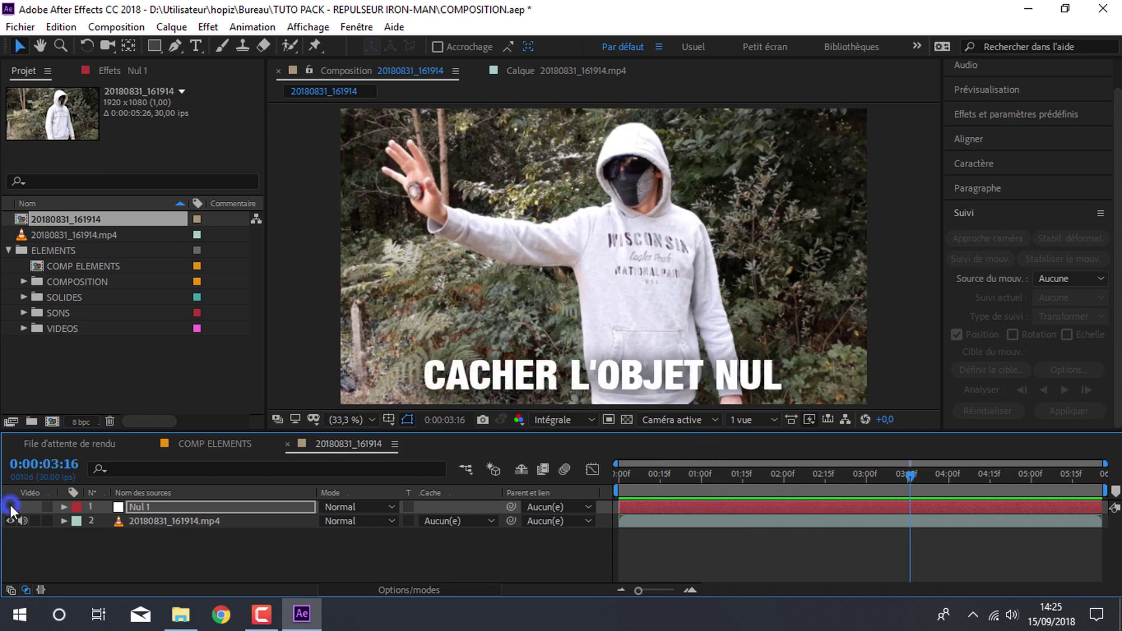
click(211, 545)
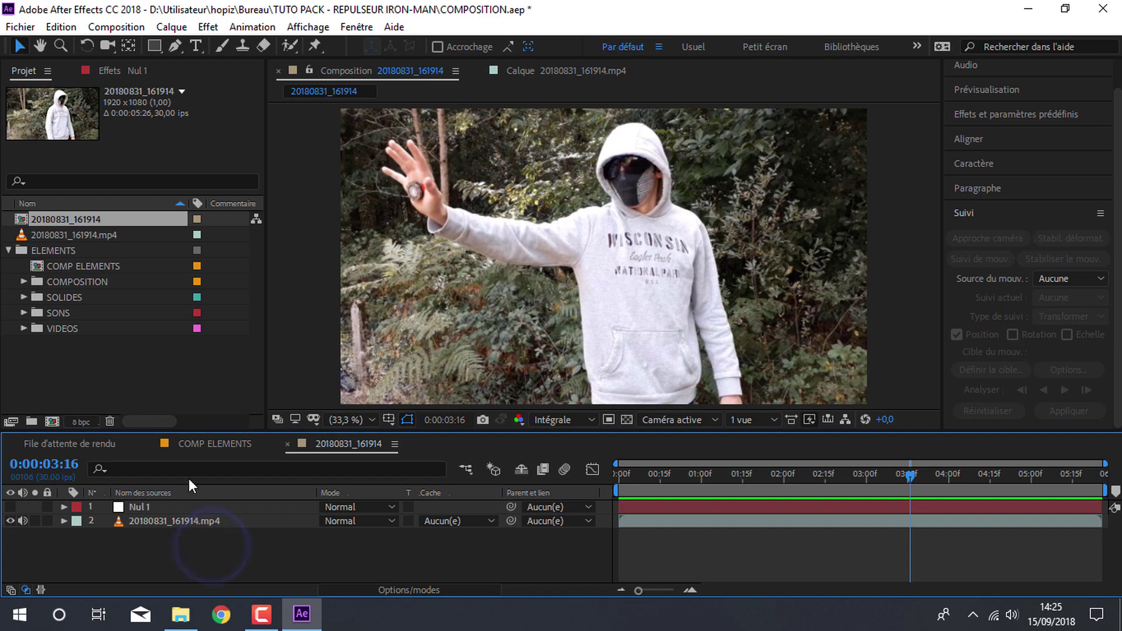
click(195, 451)
click(169, 570)
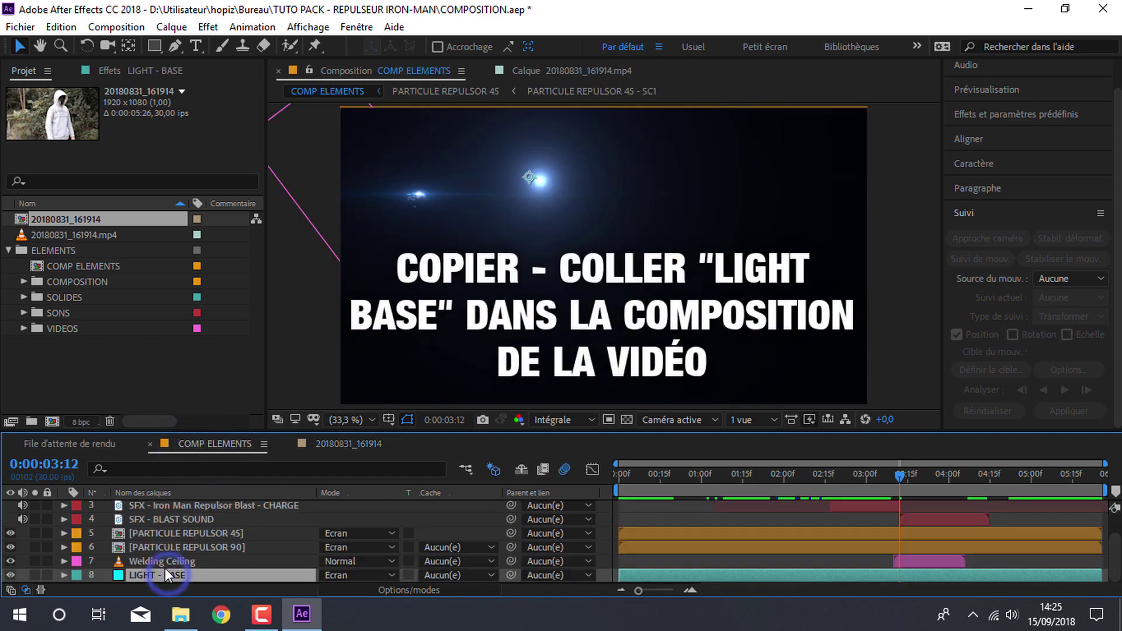
key(ctrl+c)
Step: Paste LIGHT - BASE into the 20180831_161914 comp and parent it to Nul 1
click(340, 444)
click(220, 549)
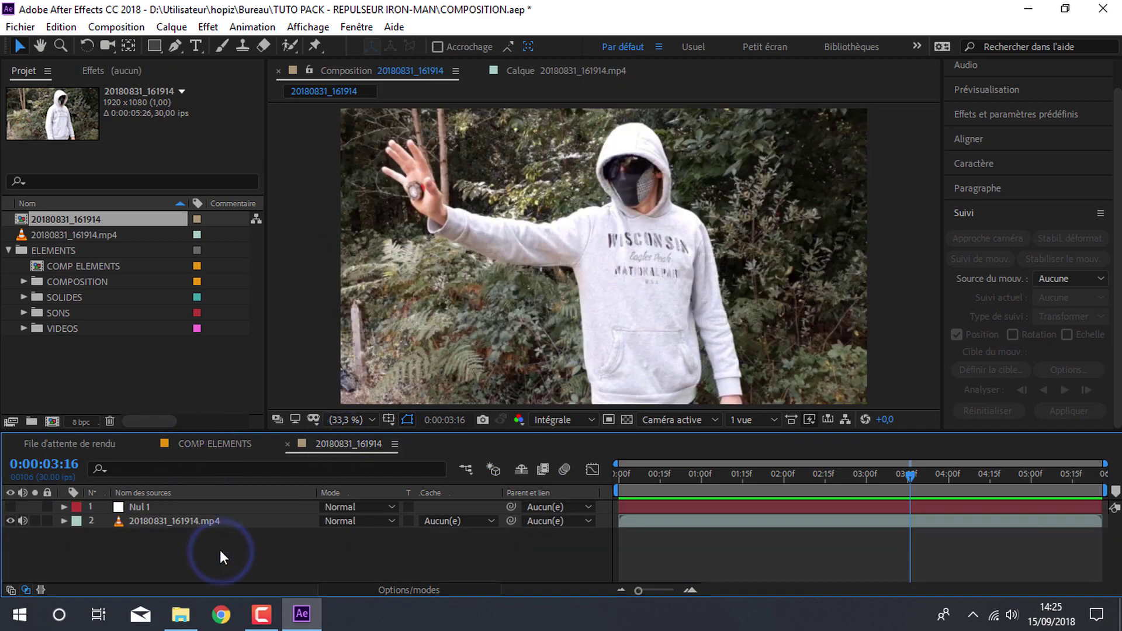
key(ctrl+v)
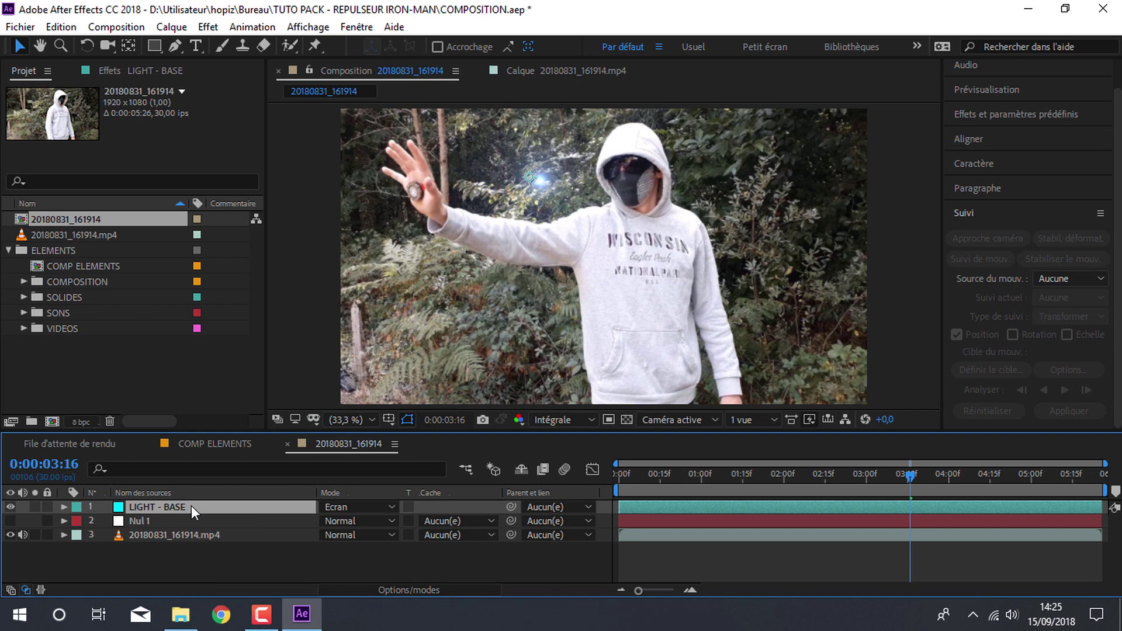
drag(517, 506, 205, 529)
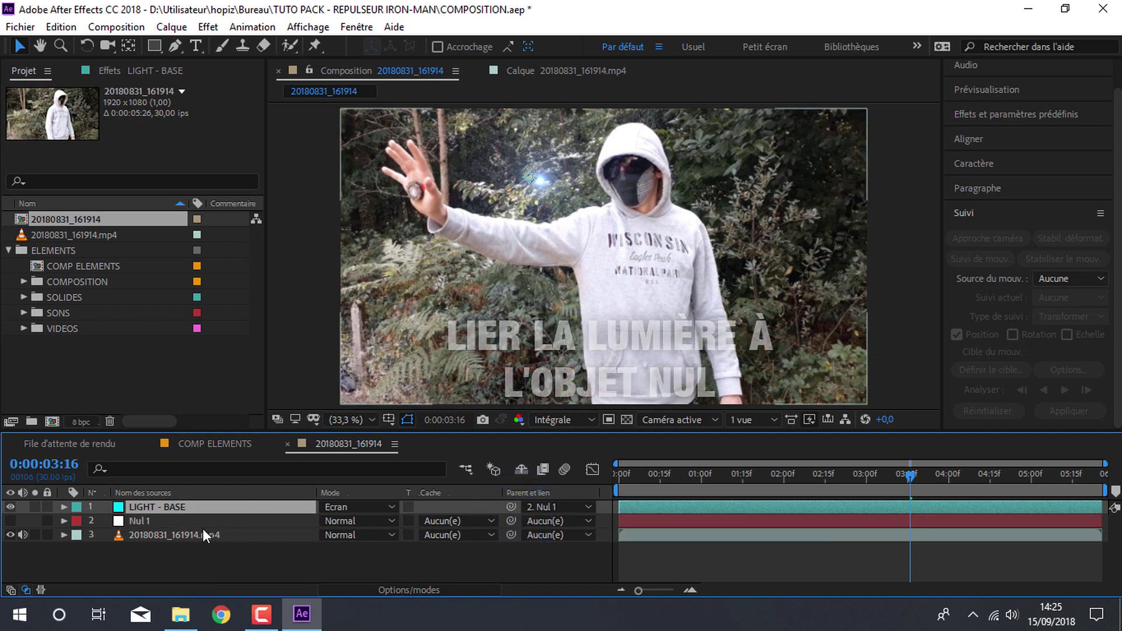
mouse_move(771, 481)
mouse_down()
mouse_move(841, 480)
mouse_move(739, 474)
mouse_up()
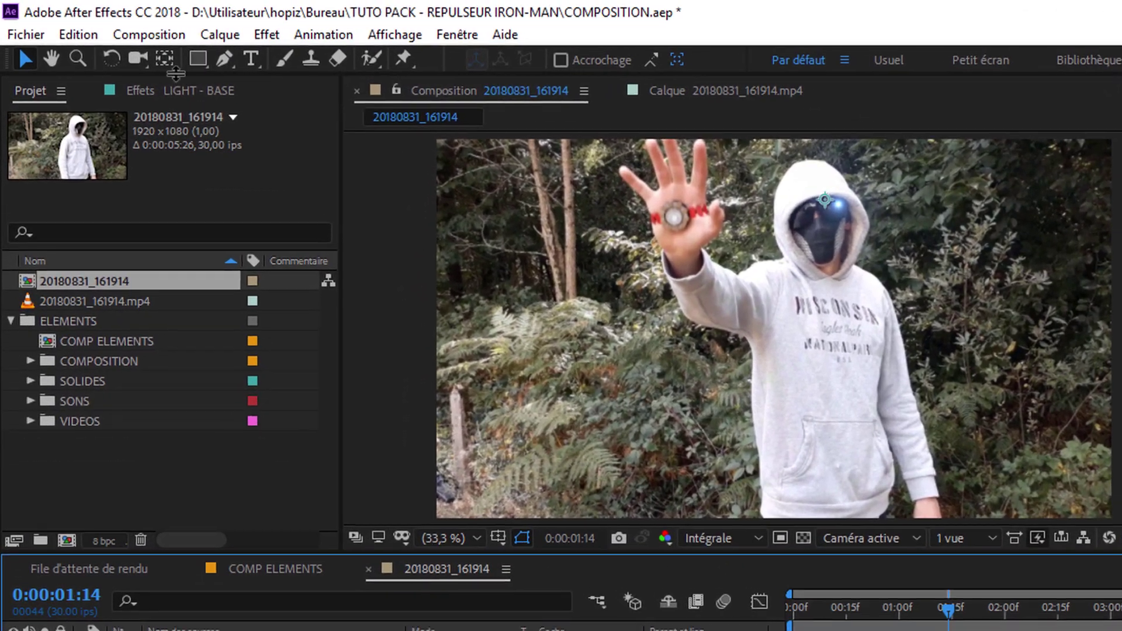
Step: Place the LIGHT - BASE Optical Flares Position XY on the palm at 732,0, 556,6
click(135, 70)
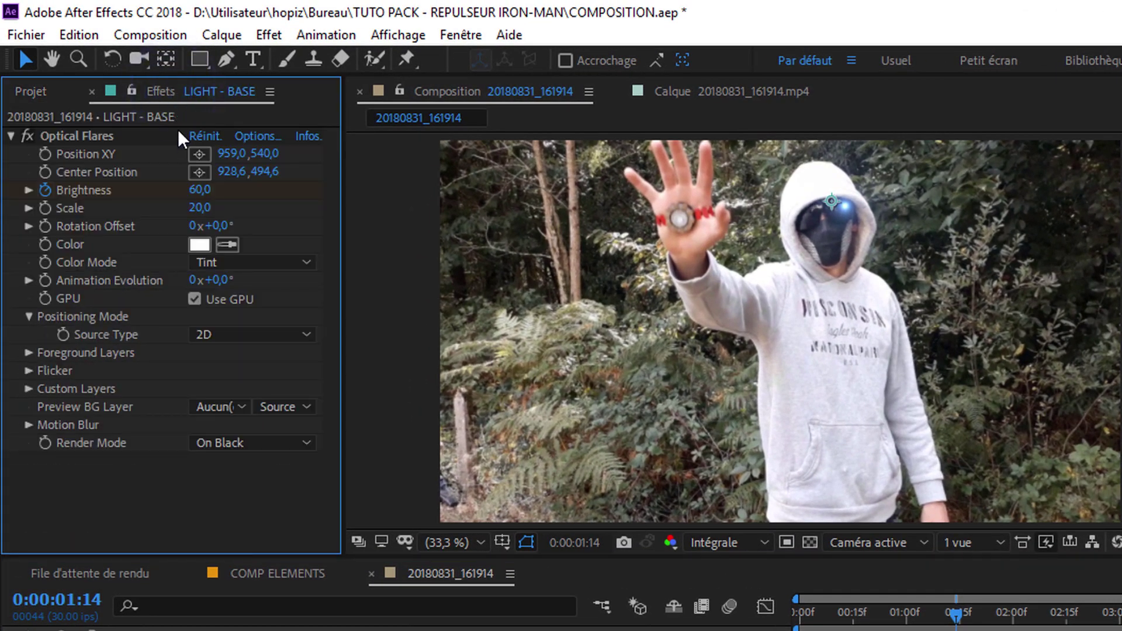
click(199, 154)
click(660, 222)
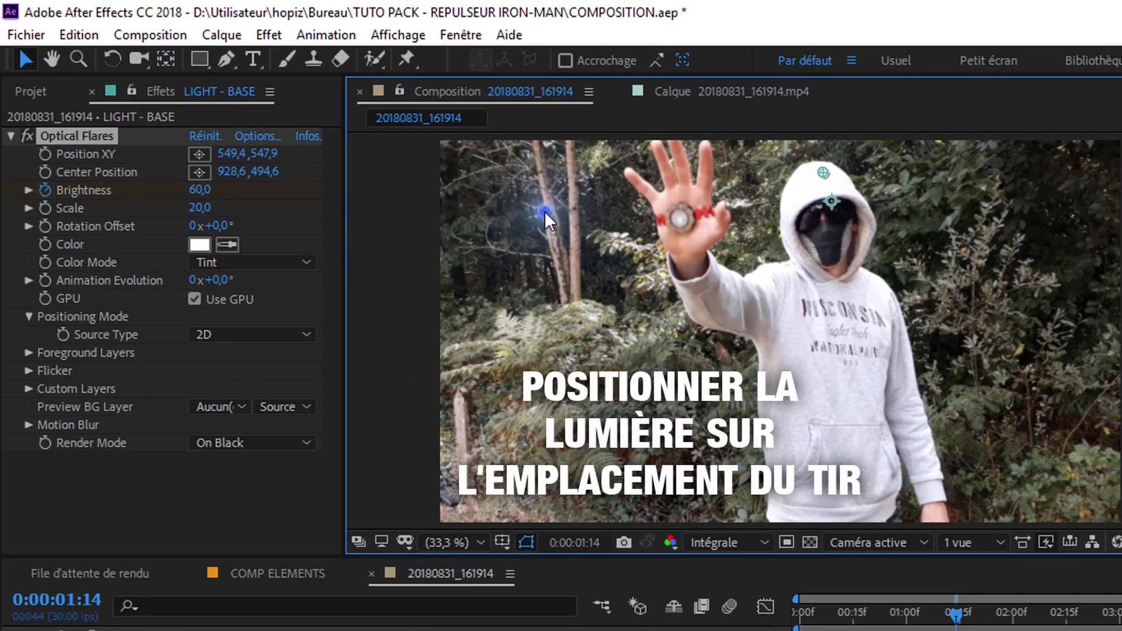
click(678, 226)
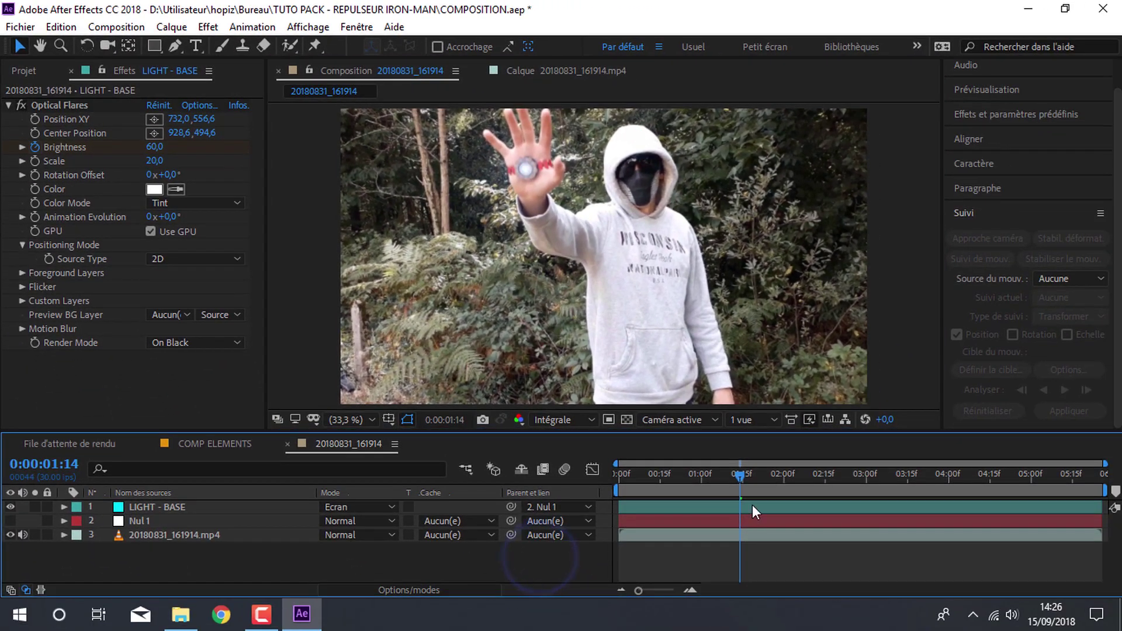
mouse_move(752, 483)
mouse_down()
mouse_move(690, 484)
mouse_move(953, 472)
mouse_move(737, 472)
mouse_up()
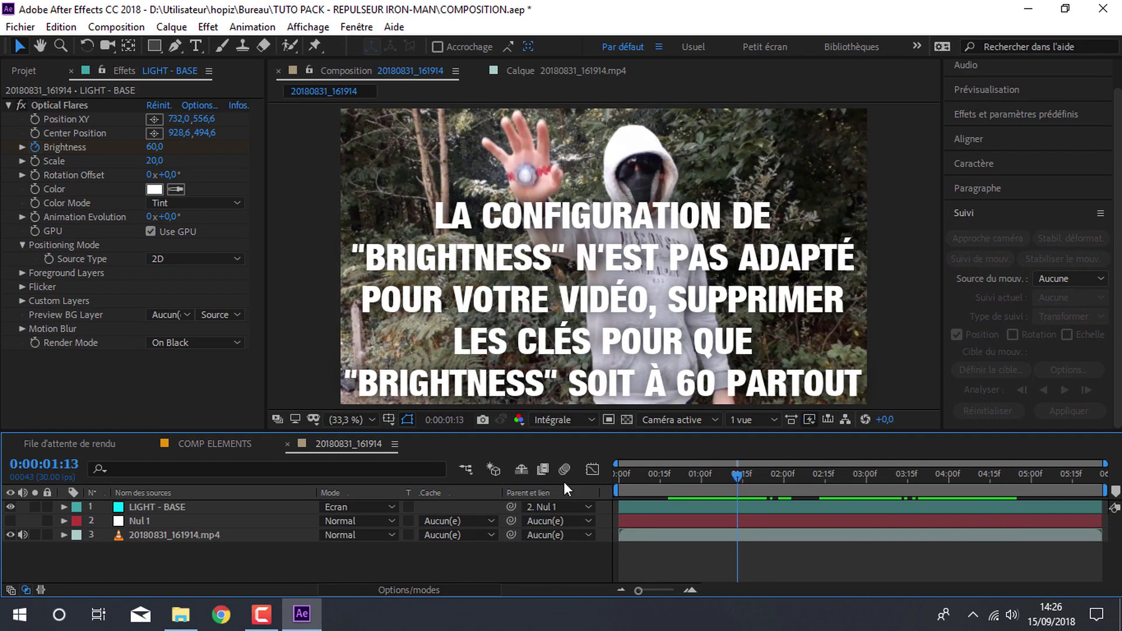
Step: Key the LIGHT - BASE flare's Brightness at 30 with the hand lowered and 60 when raised
click(64, 507)
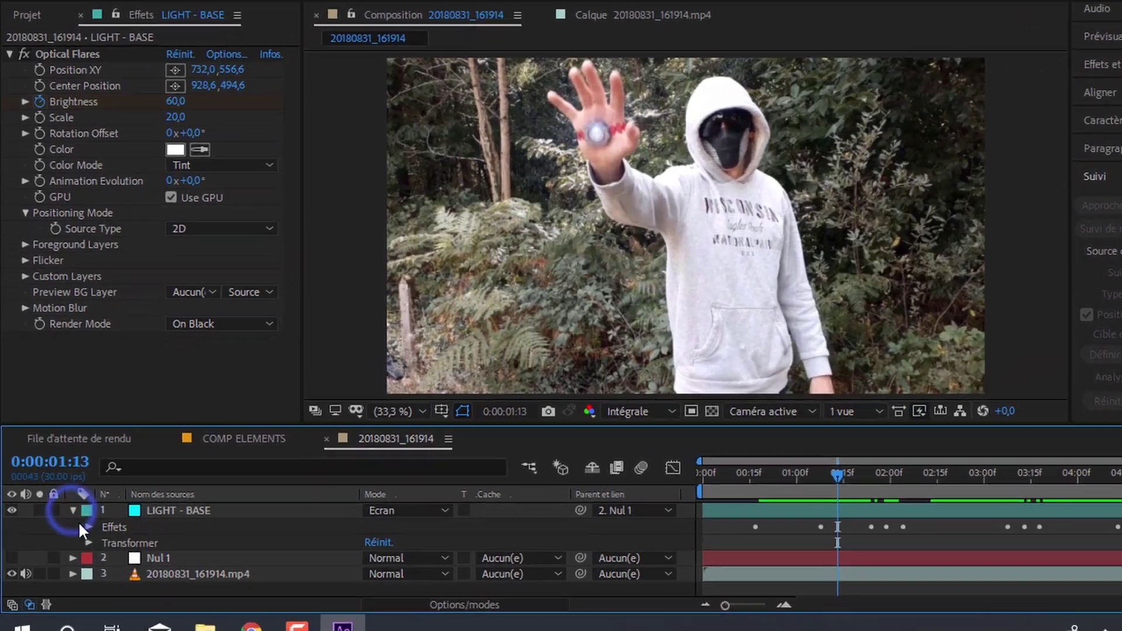
click(88, 527)
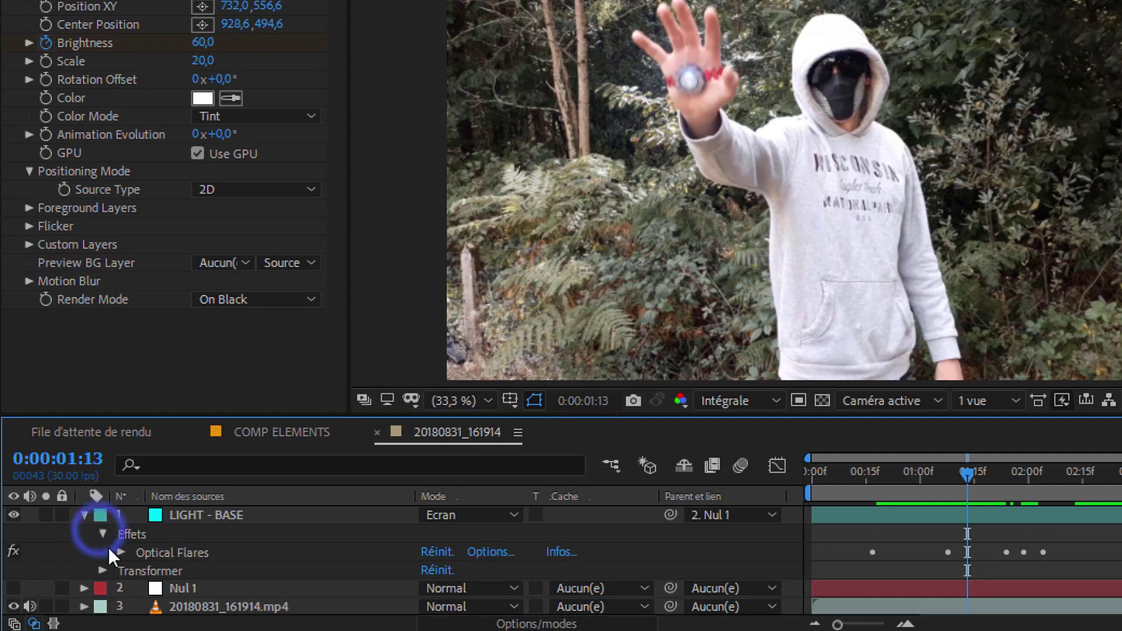
click(96, 540)
scroll(107, 541, down, 2)
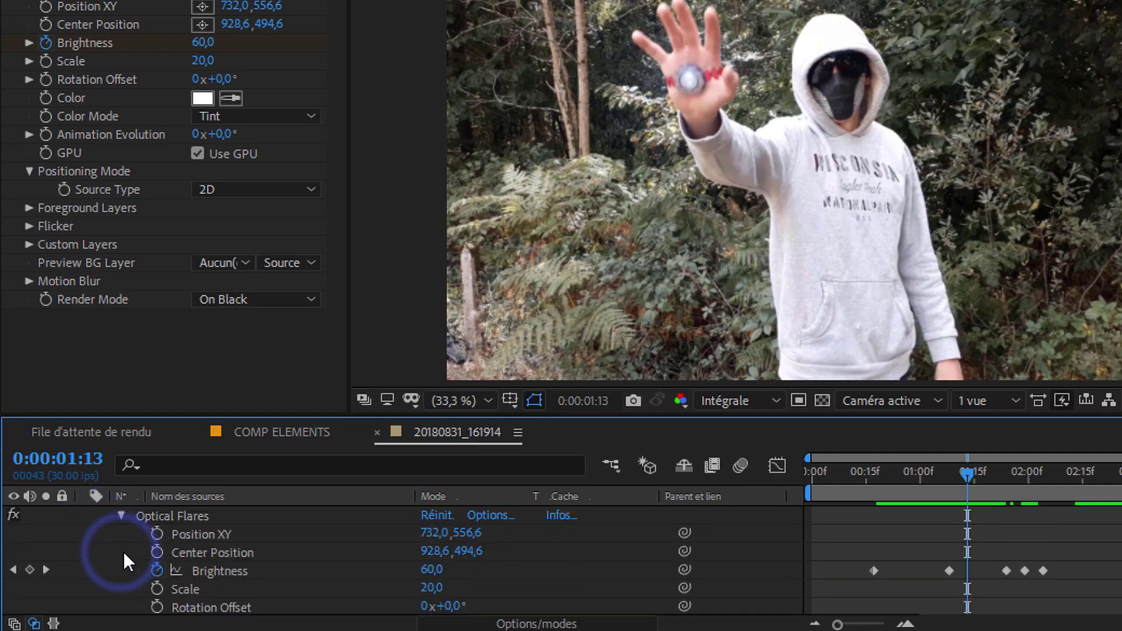
click(870, 471)
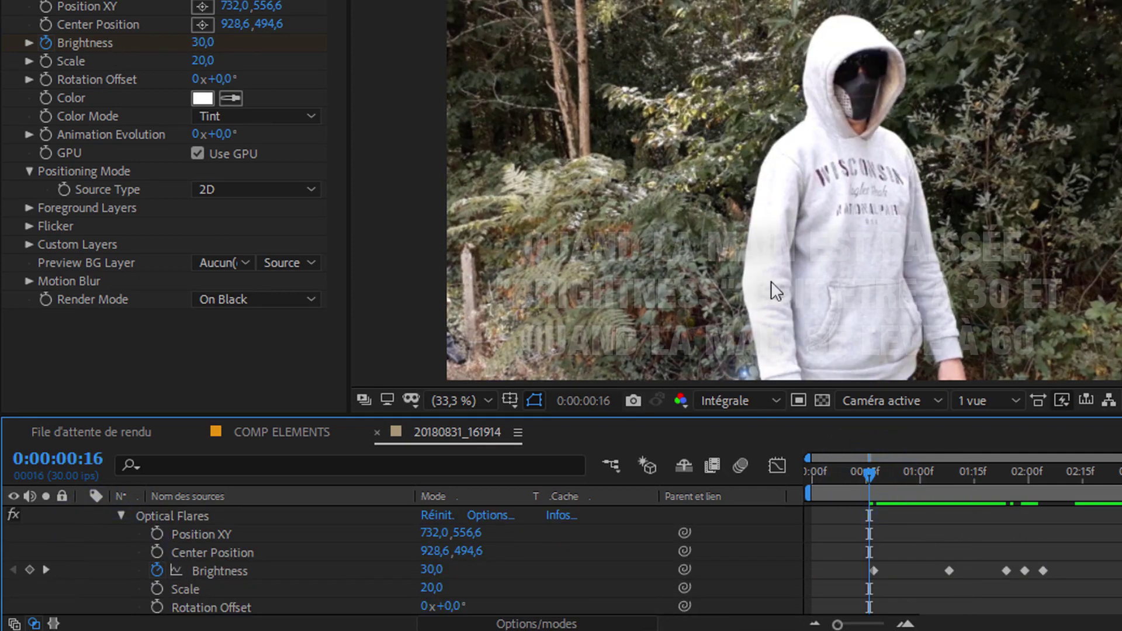
mouse_move(869, 473)
mouse_down()
mouse_move(860, 491)
mouse_move(952, 488)
mouse_up()
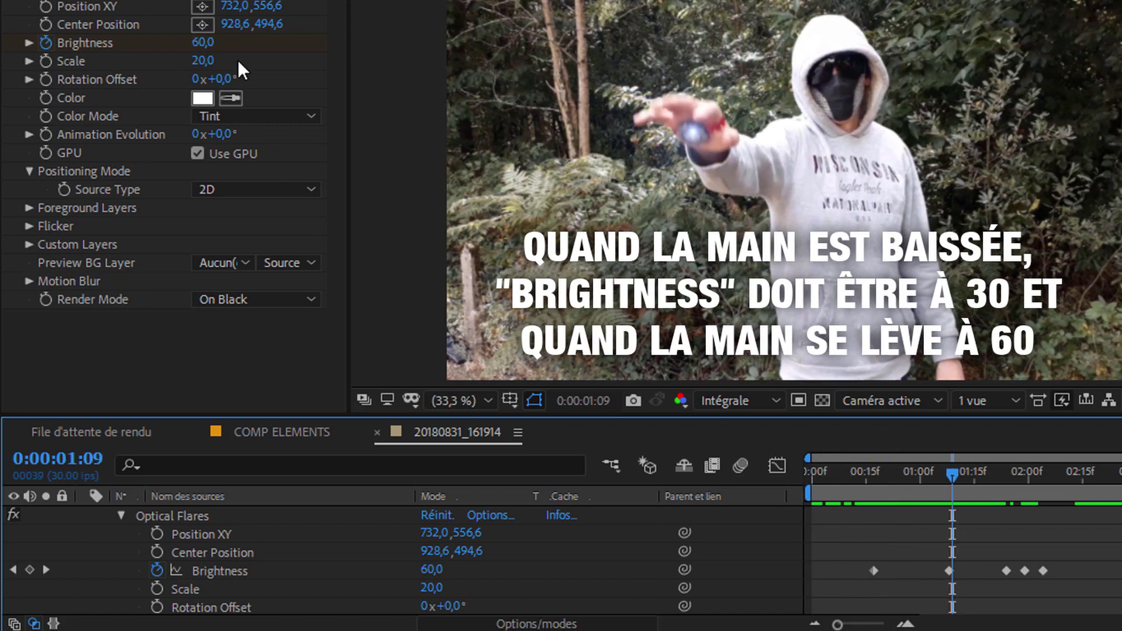
click(873, 467)
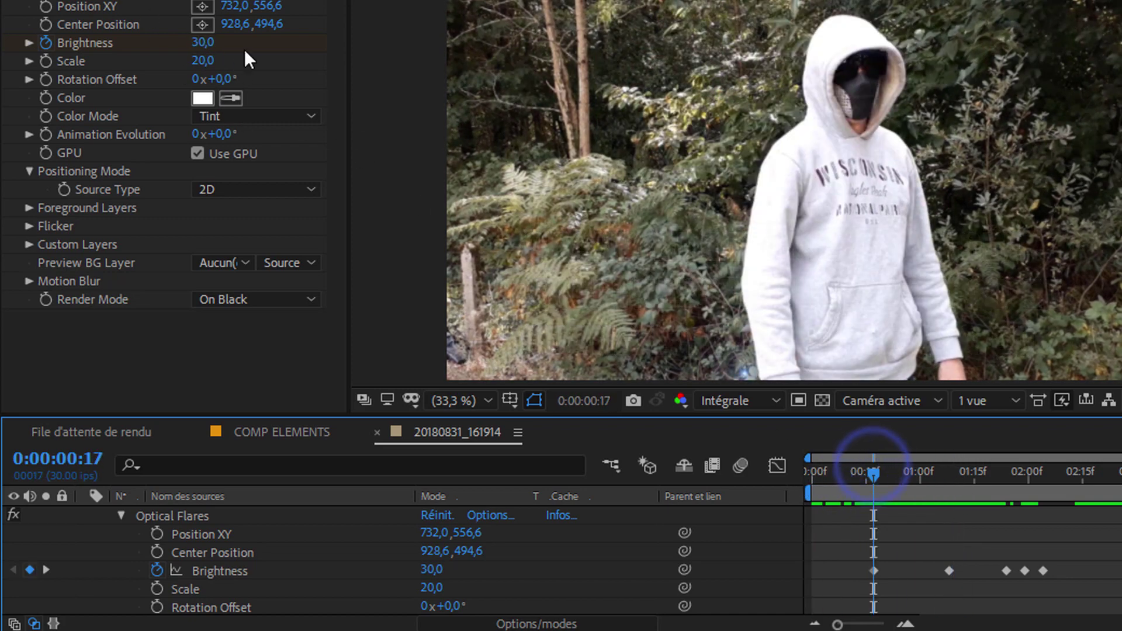
drag(901, 474, 1003, 489)
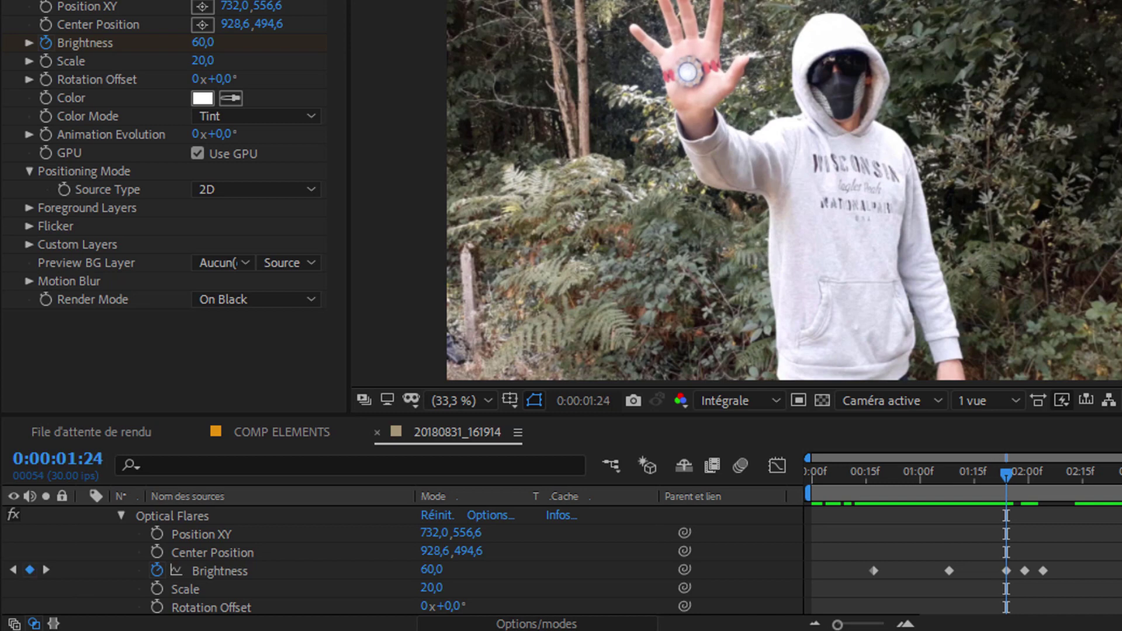
Step: Step frame by frame to each shot, keying Brightness at 130 and back to 60 afterwards
key(Page_Down)
key(Page_Down)
key(Page_Down)
key(Page_Down)
key(Page_Down)
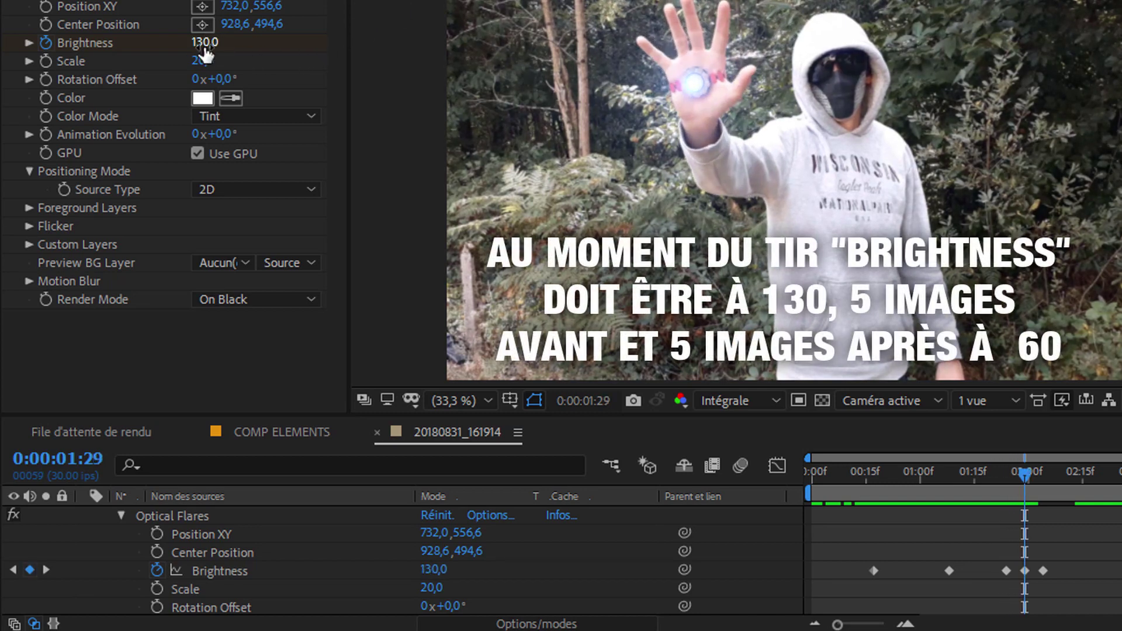
key(Page_Down)
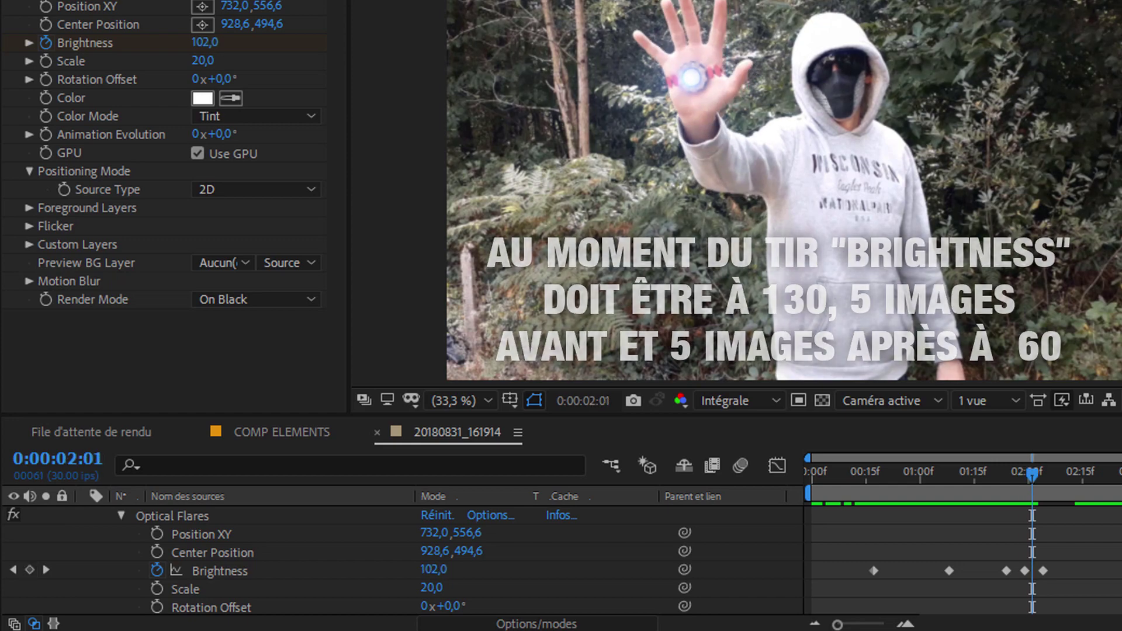
key(Page_Down)
key(Page_Down)
key(Page_Down)
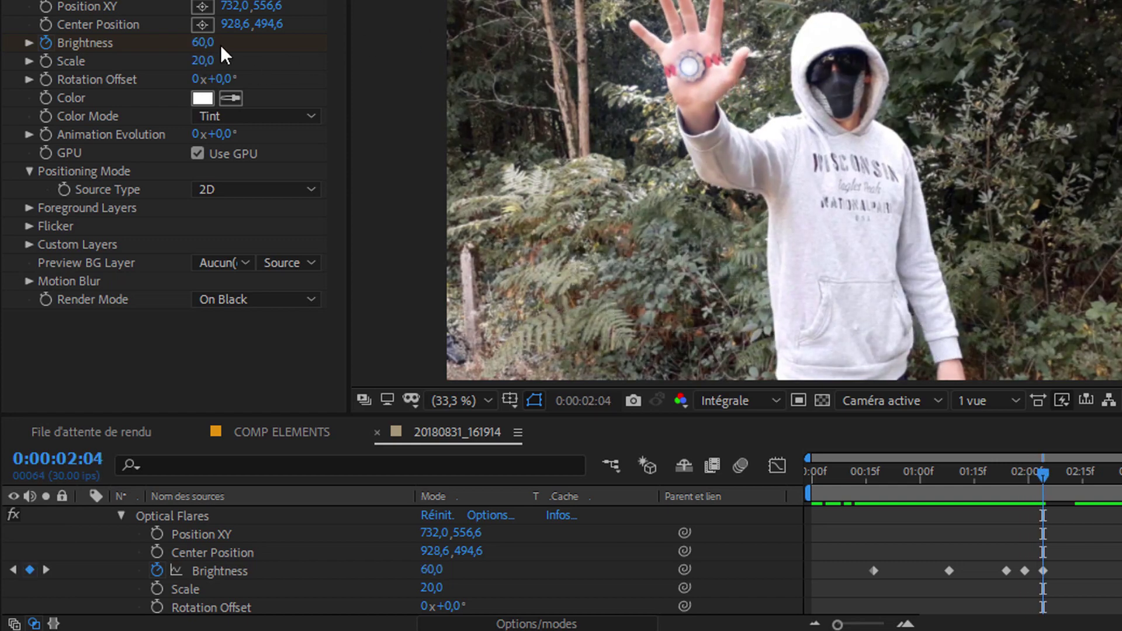
mouse_move(1019, 471)
mouse_down()
mouse_move(1053, 472)
mouse_move(927, 474)
mouse_up()
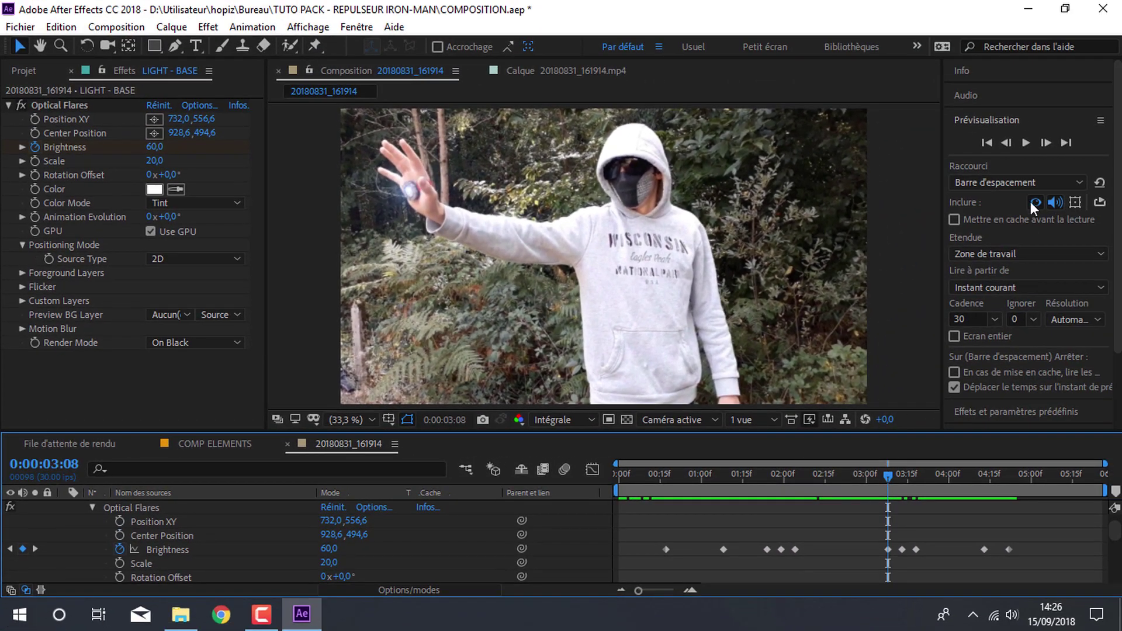
click(1045, 142)
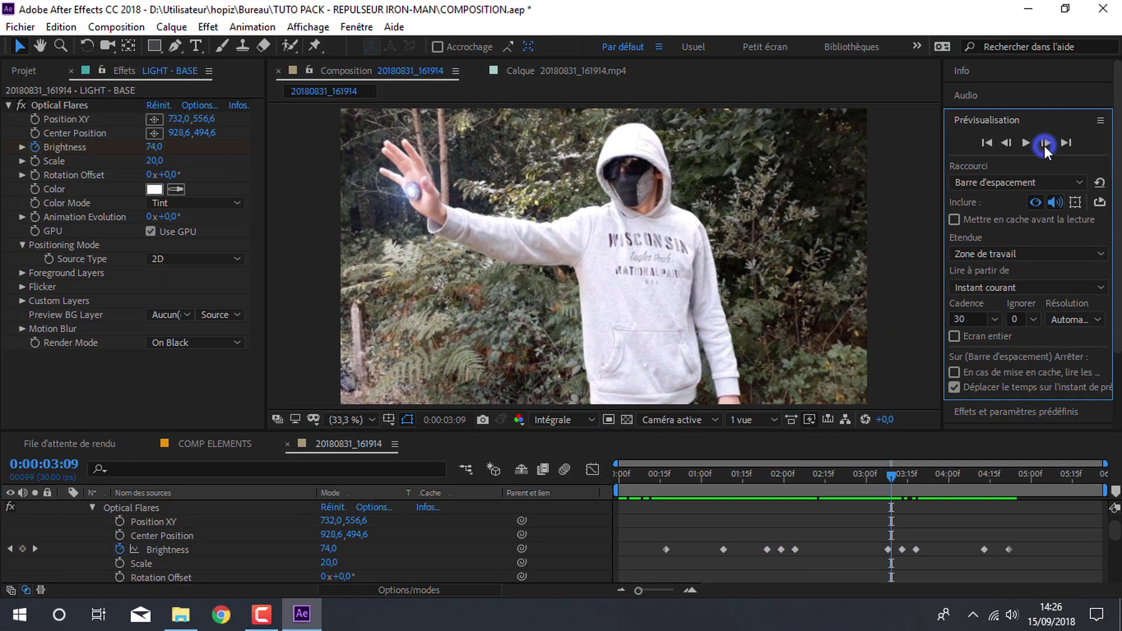
click(1046, 142)
click(1045, 143)
click(1046, 143)
click(1046, 143)
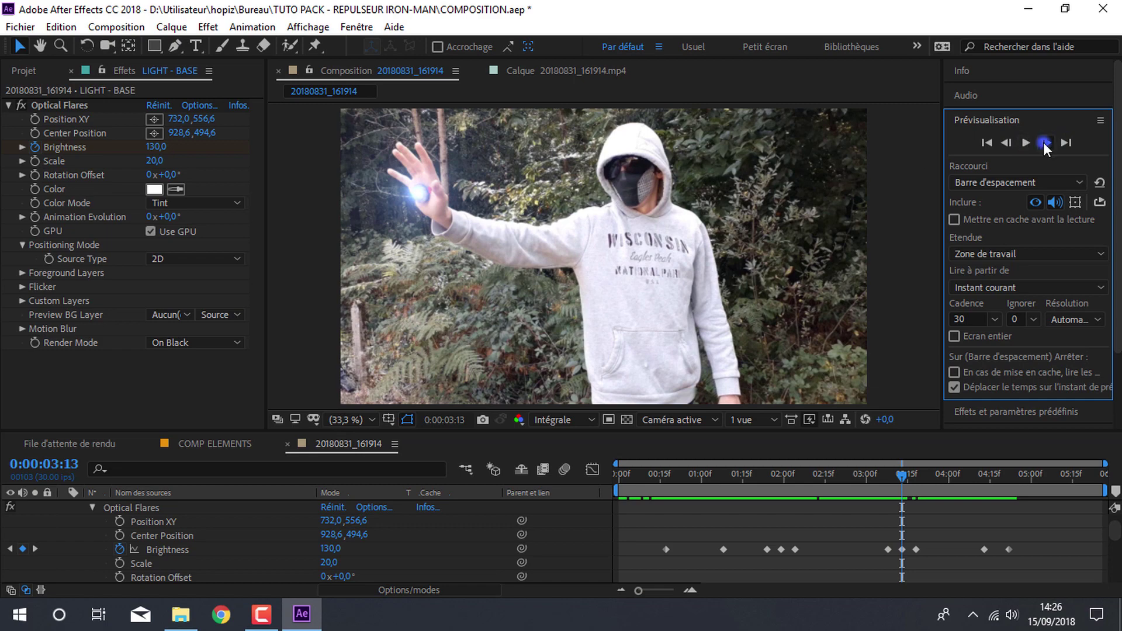
click(1045, 143)
click(1045, 144)
click(1045, 144)
click(1045, 144)
click(1045, 144)
drag(915, 474, 1008, 476)
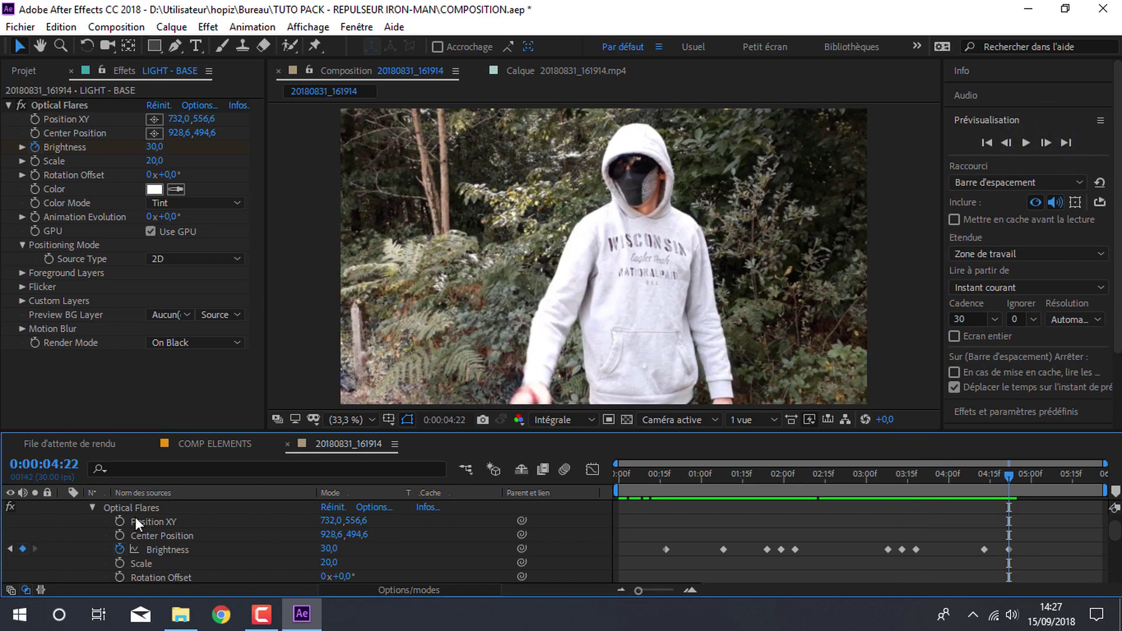
Step: Collapse the Optical Flares properties, select LIGHT - BASE and return to 0:00:01:17
click(90, 507)
click(65, 507)
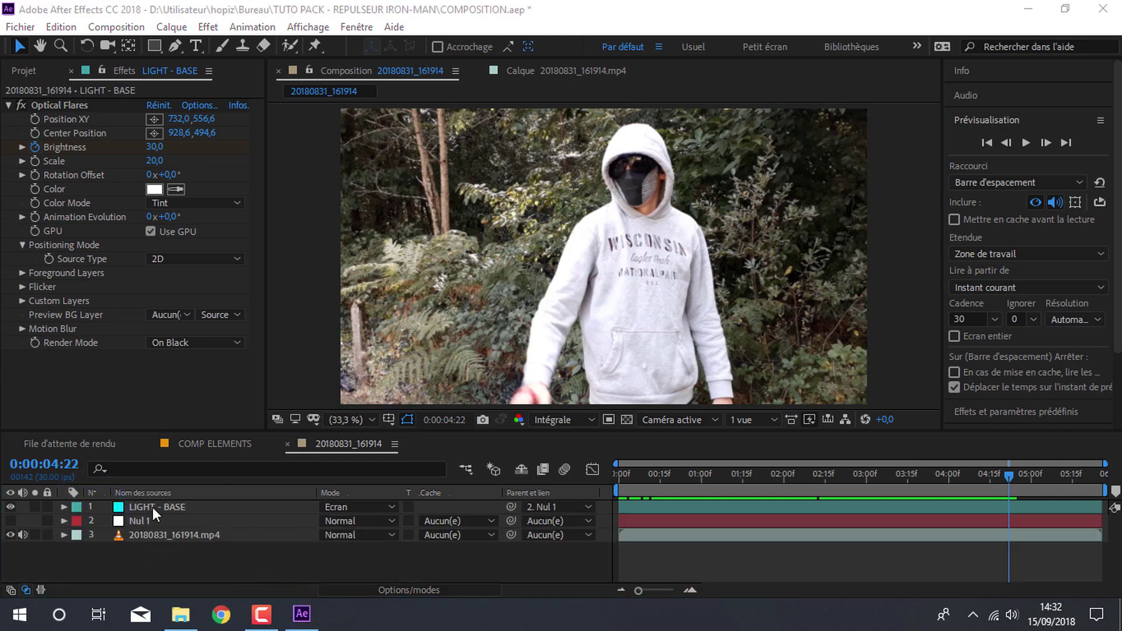
click(153, 506)
drag(671, 471, 748, 455)
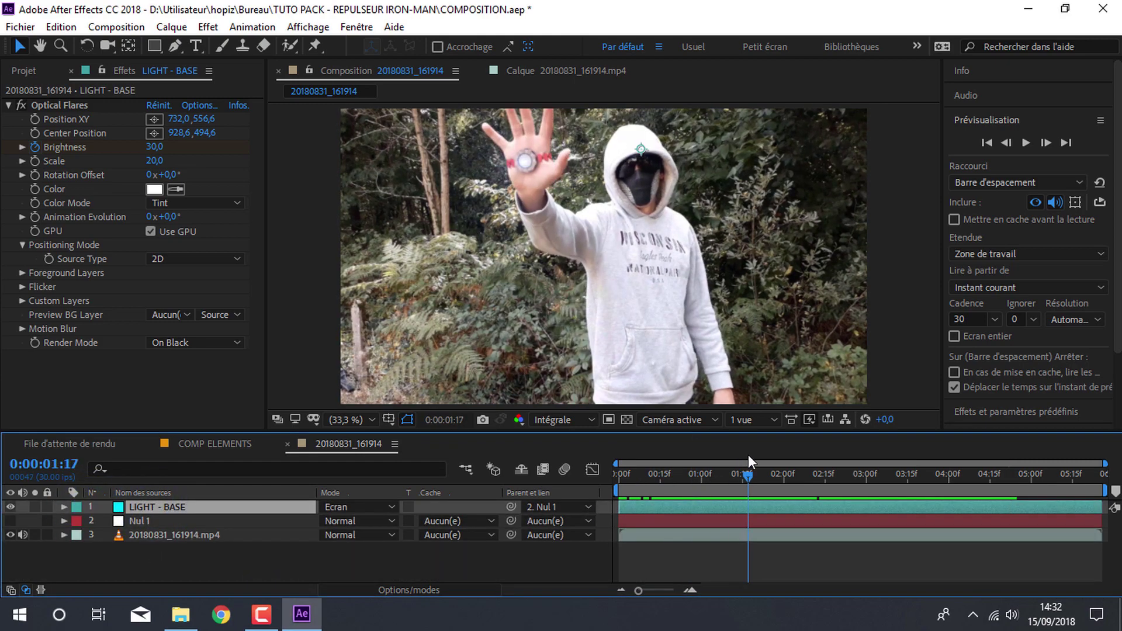
Step: View the composition at 100% centred on the raised hand
click(353, 419)
click(346, 281)
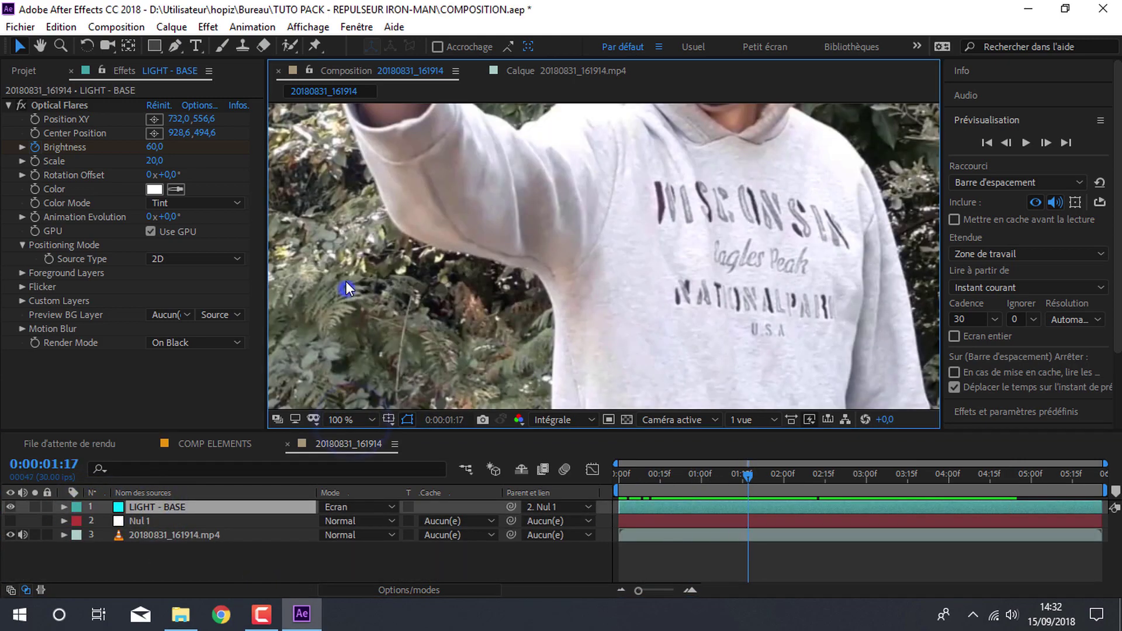
click(39, 47)
drag(468, 175, 614, 379)
click(20, 46)
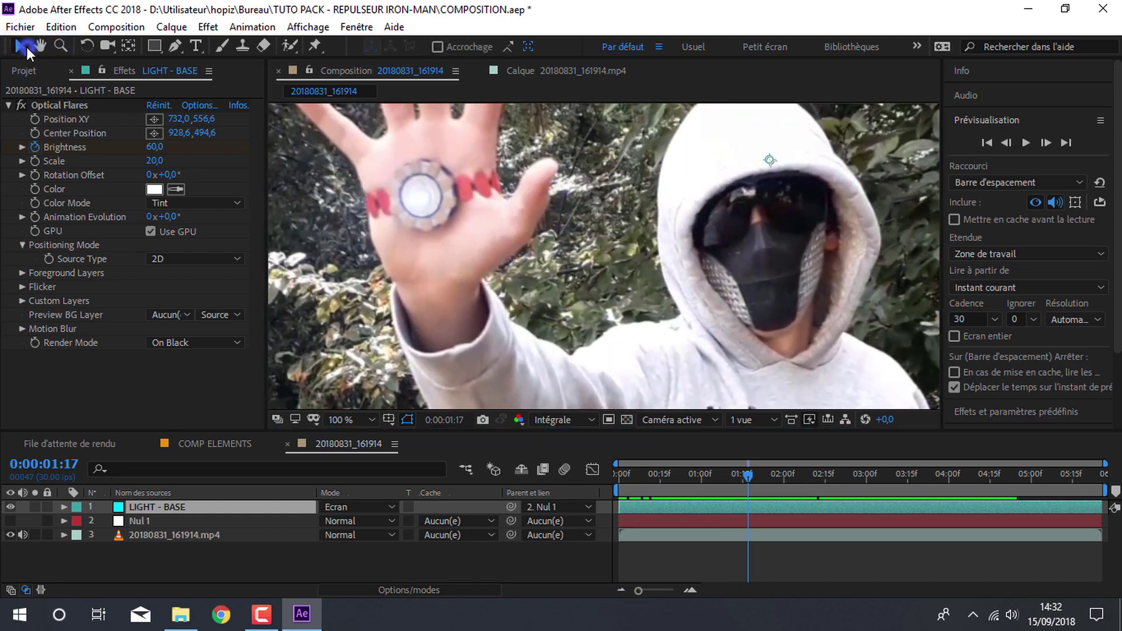
Step: Keyframe LIGHT - BASE's Anchor Point at several frames to keep the glow centred on the palm
click(64, 507)
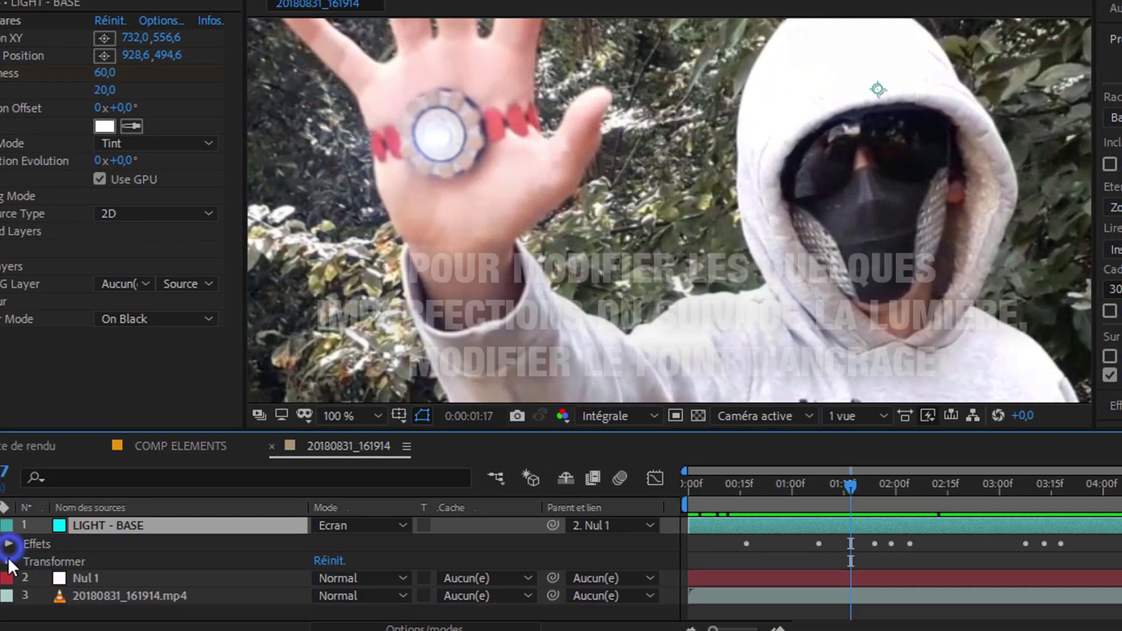
click(76, 534)
click(44, 544)
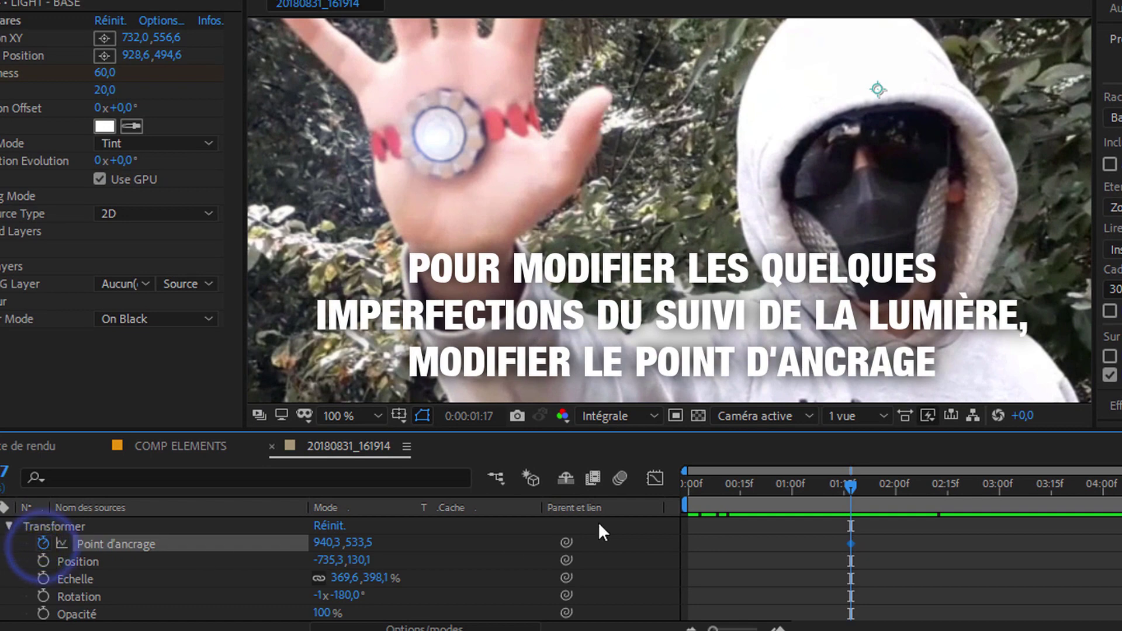
drag(324, 544, 331, 543)
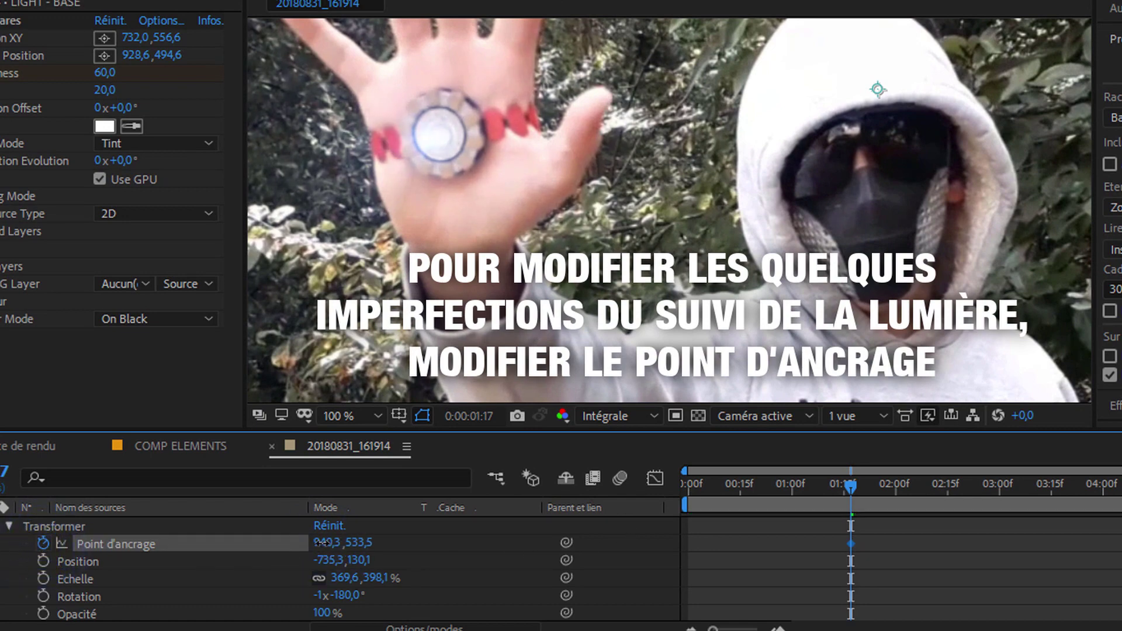
drag(850, 485, 708, 478)
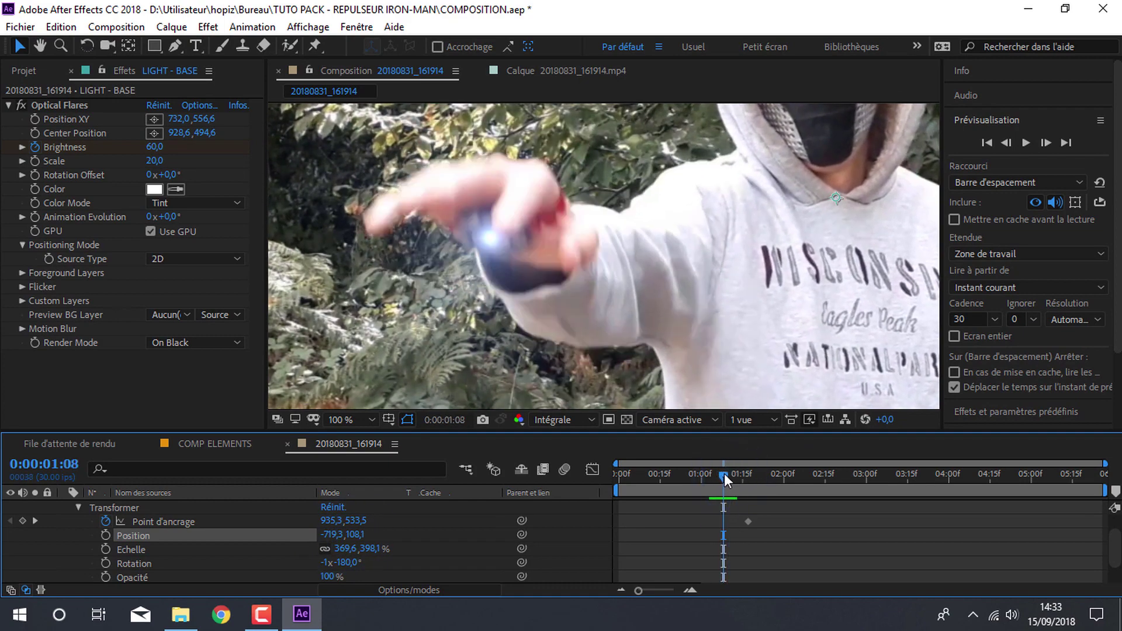
drag(708, 478, 742, 474)
drag(327, 520, 334, 528)
click(744, 520)
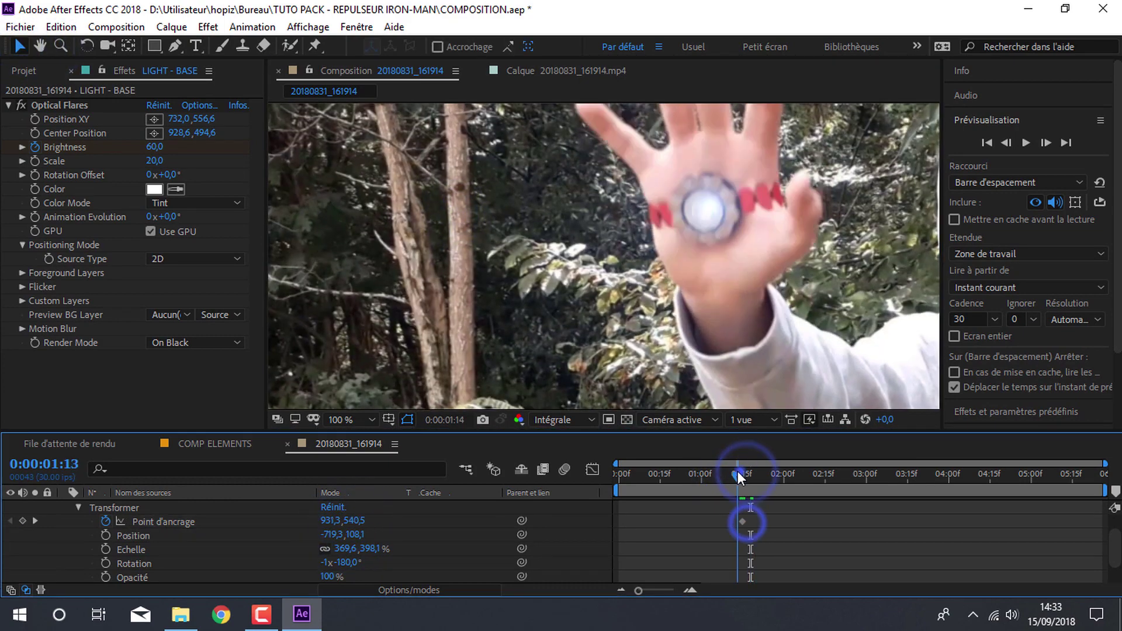
click(725, 475)
mouse_move(726, 474)
mouse_down()
mouse_move(869, 475)
mouse_move(824, 492)
mouse_move(995, 474)
mouse_up()
click(740, 522)
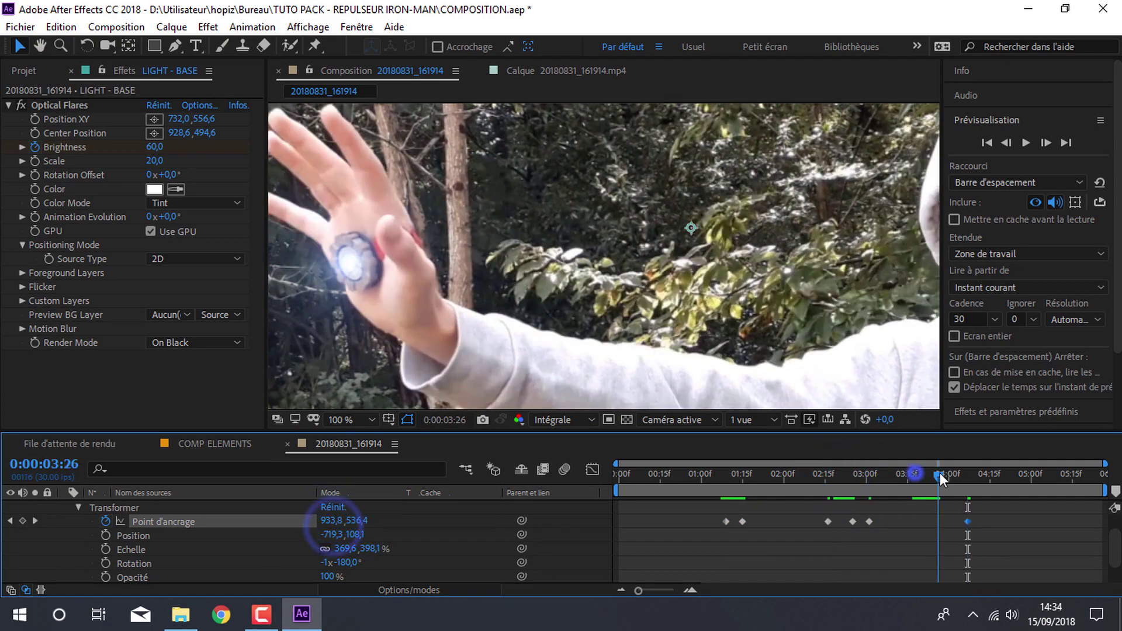
Step: Fit the whole frame in the viewer, review the glow around 03:01, and collapse LIGHT - BASE
click(40, 46)
click(19, 46)
click(134, 536)
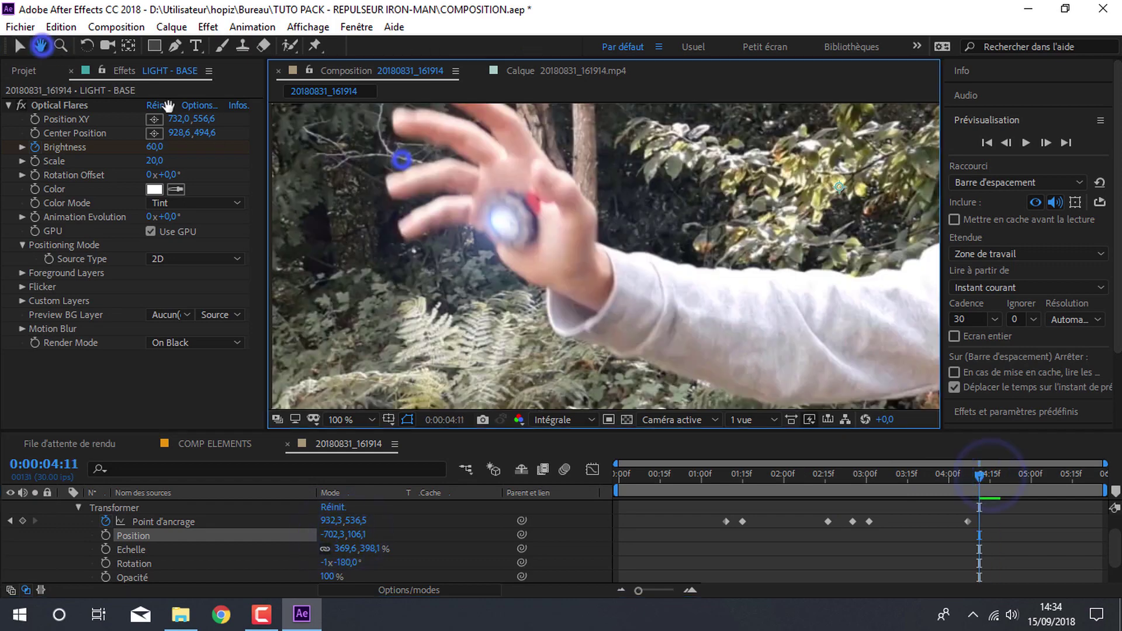
click(347, 420)
click(409, 589)
mouse_move(701, 473)
mouse_down()
mouse_move(834, 493)
mouse_move(646, 474)
mouse_move(932, 467)
mouse_up()
scroll(84, 541, up, 1)
click(83, 541)
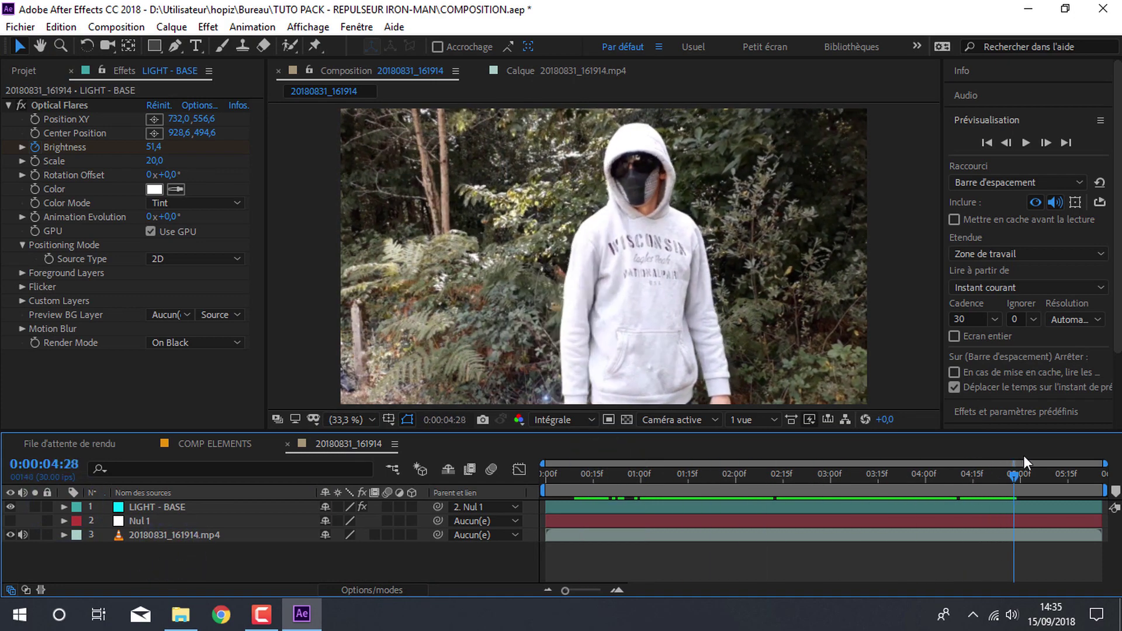
Step: Select the PARTICULE REPULSOR 90 layer in COMP ELEMENTS for copying
click(212, 446)
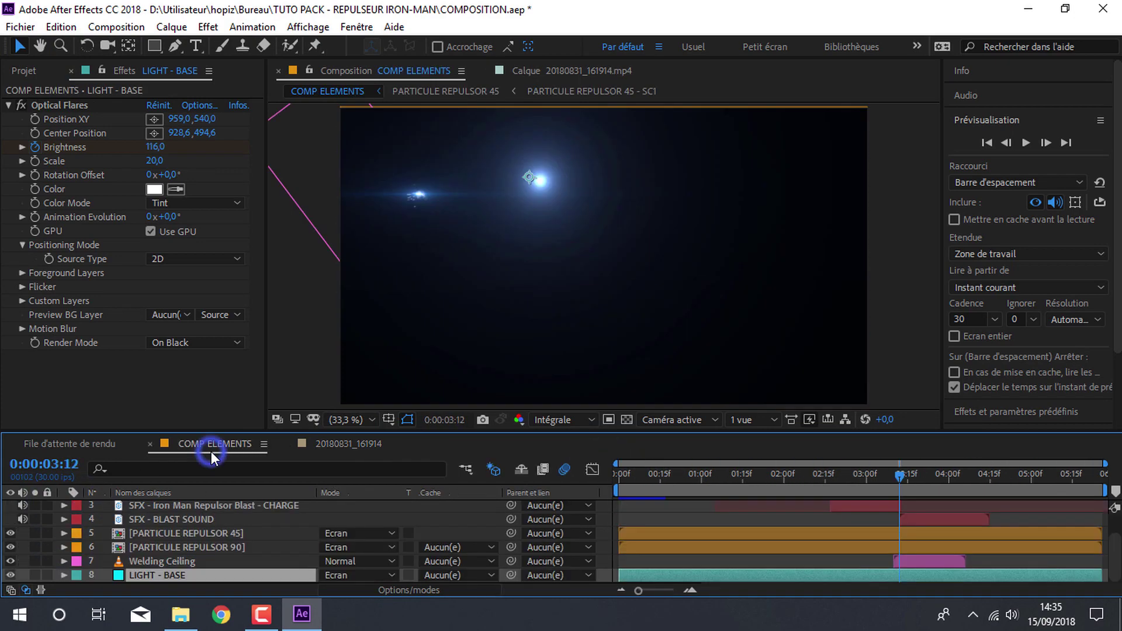
click(173, 556)
click(173, 548)
drag(899, 475, 901, 474)
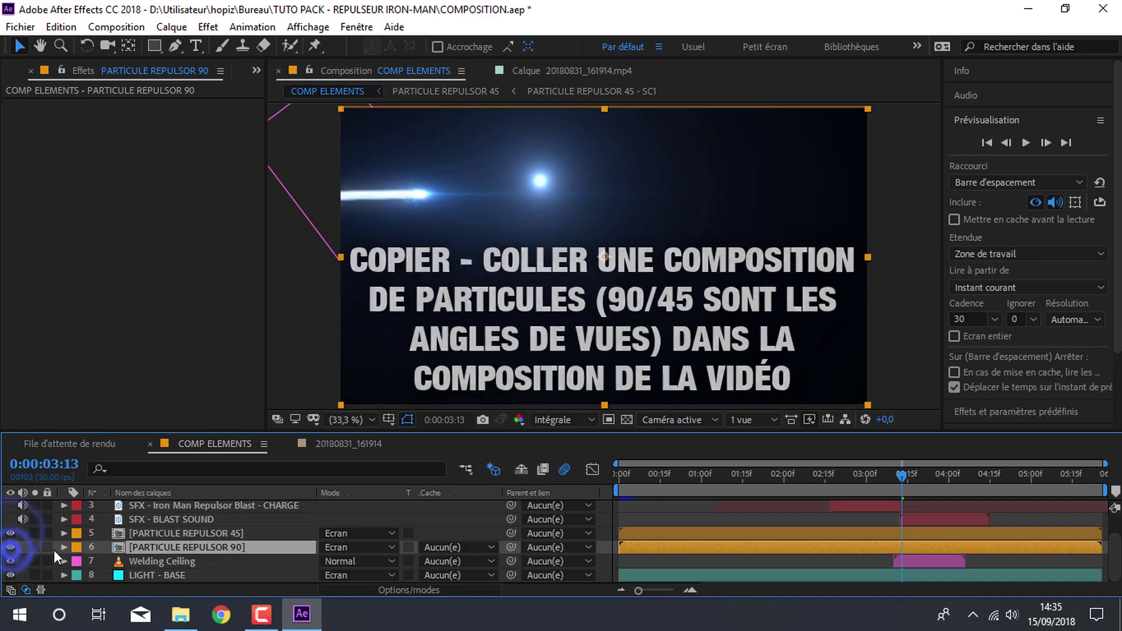
click(153, 549)
Step: Paste PARTICULE REPULSOR 90 into 20180831_161914 and slide it so the blast starts around 03:09
click(349, 443)
key(ctrl+v)
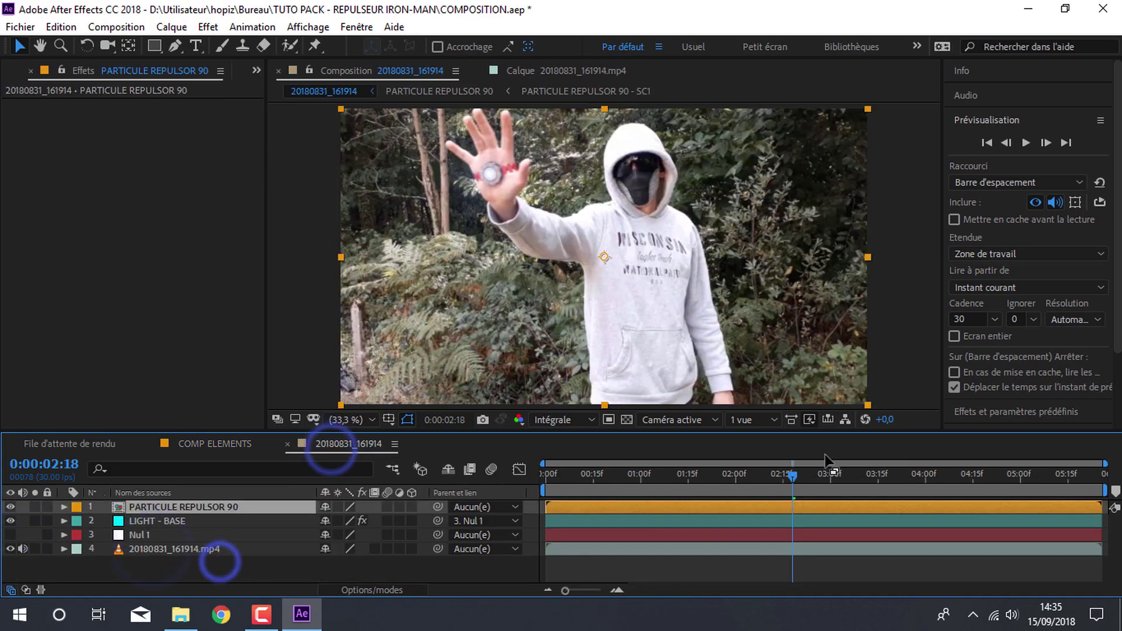
click(853, 470)
drag(833, 506, 1006, 500)
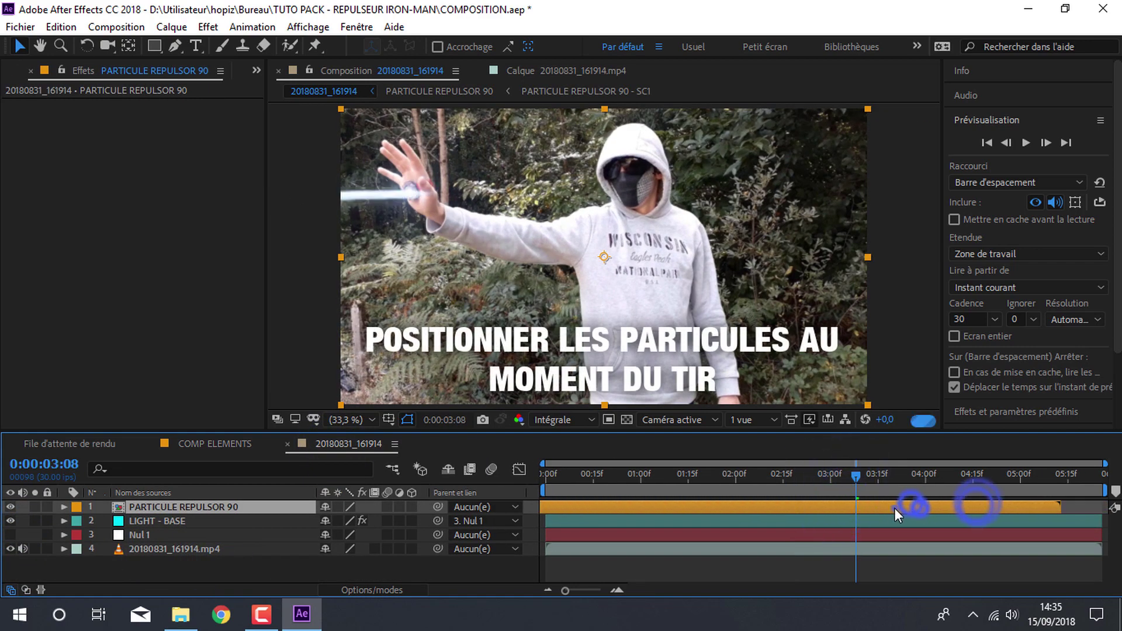
drag(833, 482, 853, 482)
click(65, 506)
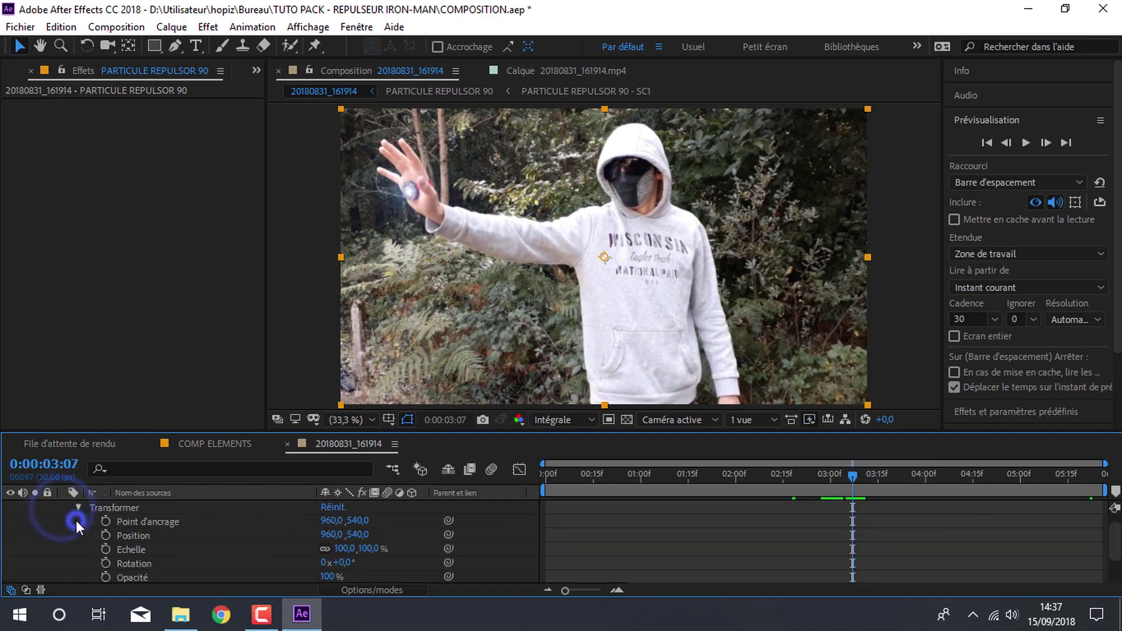
click(77, 520)
Step: Inside the PARTICULE REPULSOR 90 precomp, delete the SC1 layer's Position keyframes
double_click(170, 507)
click(65, 506)
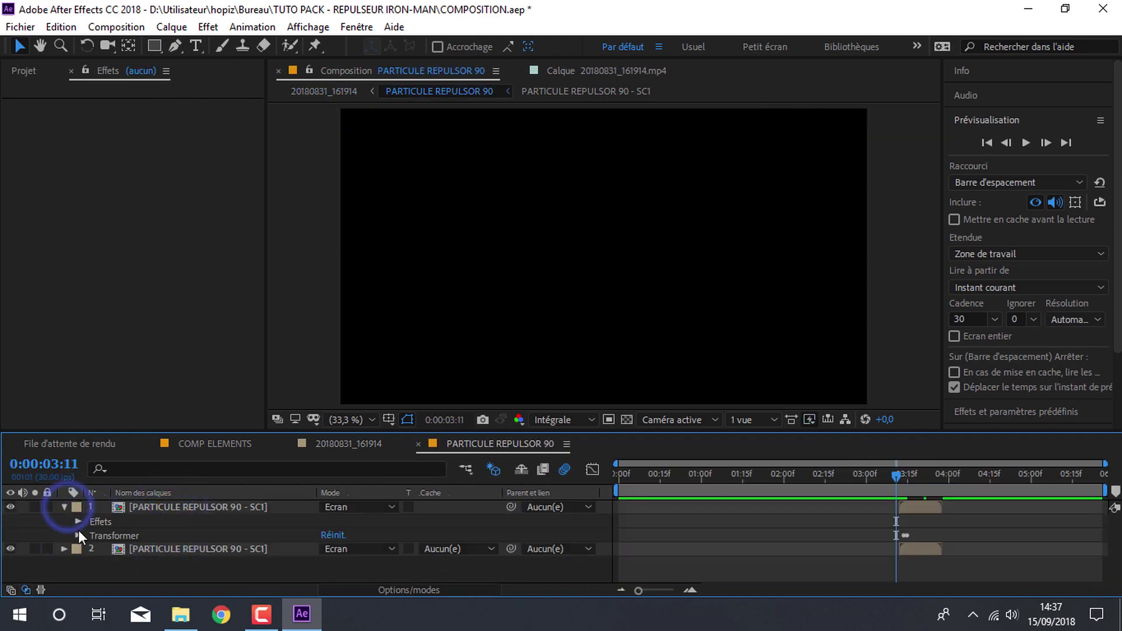
click(79, 531)
scroll(78, 531, down, 2)
click(930, 520)
key(Delete)
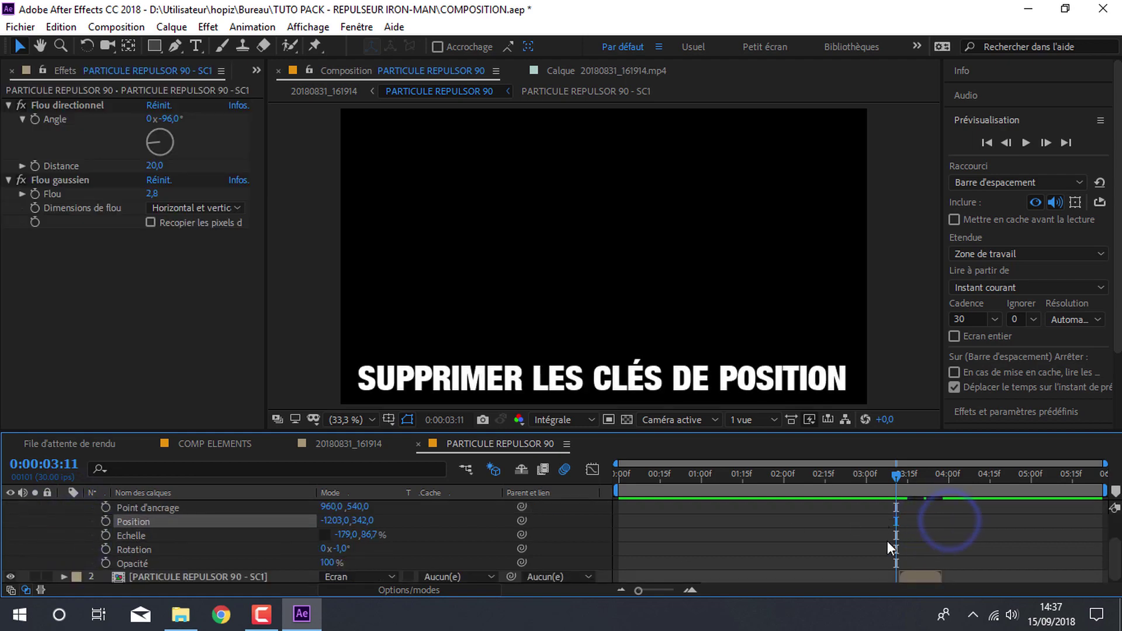
scroll(890, 540, down, 1)
click(64, 549)
click(78, 571)
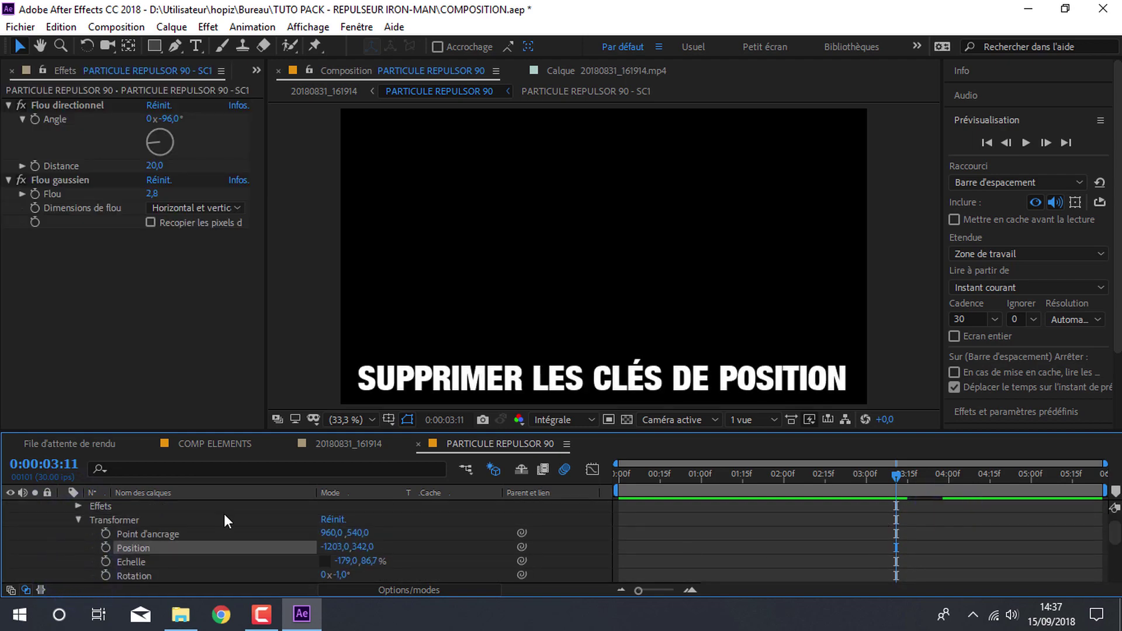
scroll(225, 519, up, 3)
click(419, 443)
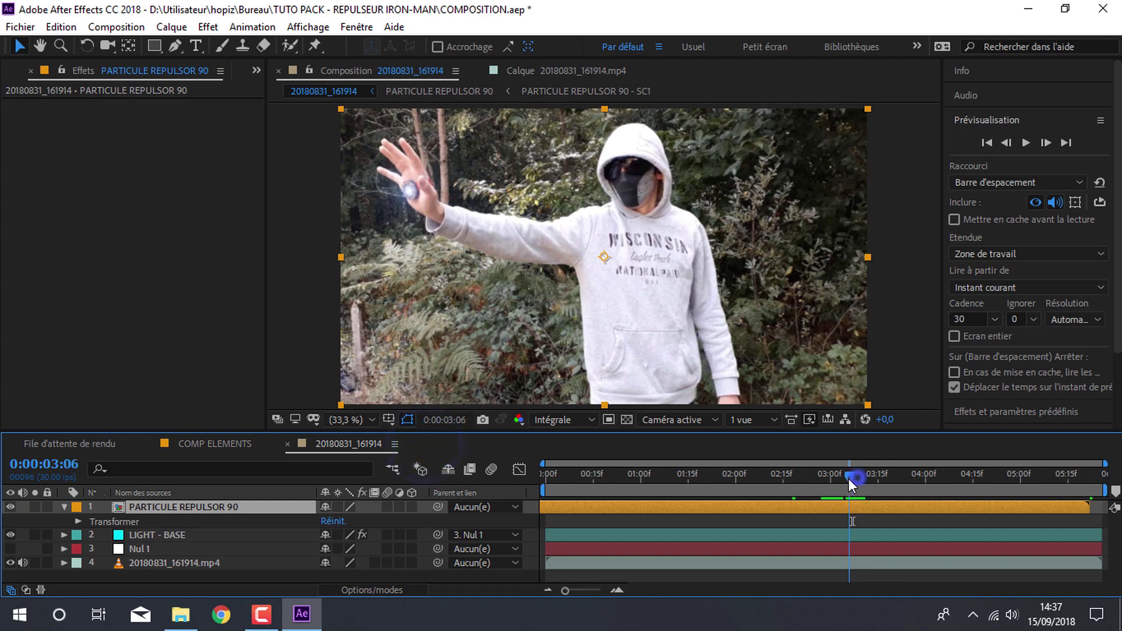
Step: Keyframe the blast's Position frame by frame from 03:09 so it follows the hand
drag(848, 479, 851, 479)
click(1048, 142)
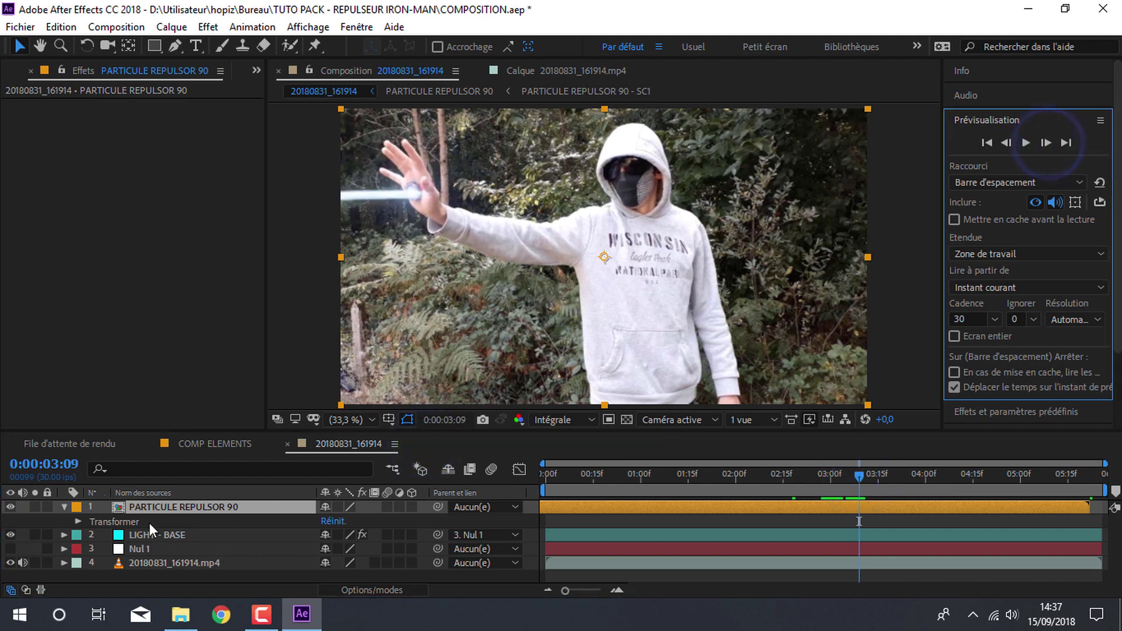
click(78, 521)
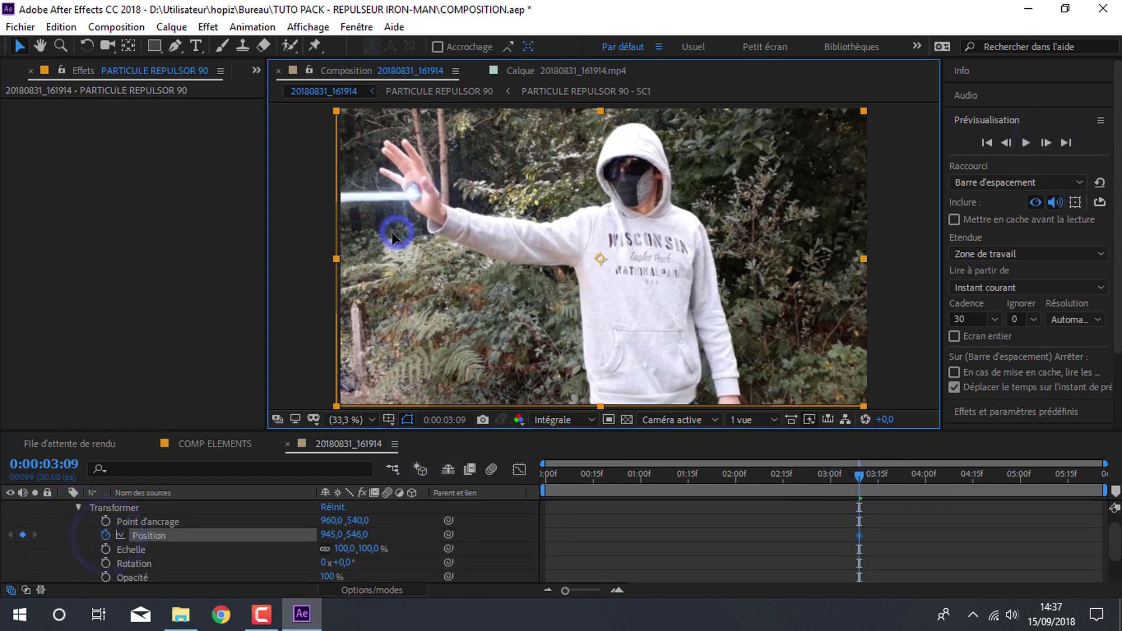
drag(397, 236, 388, 234)
click(1045, 143)
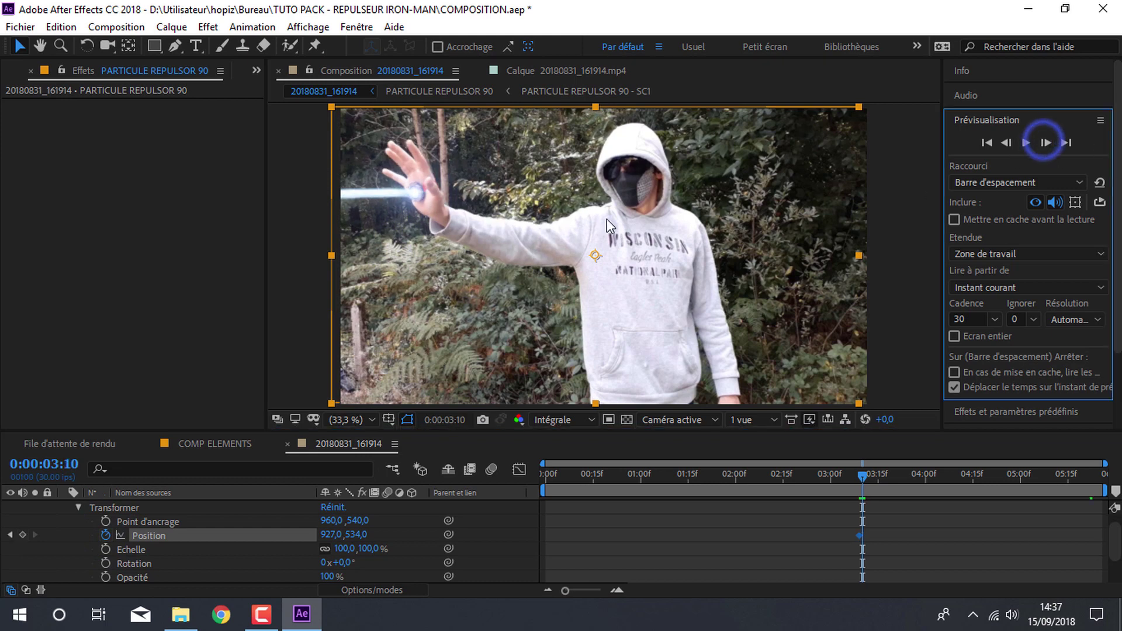
drag(474, 219, 469, 219)
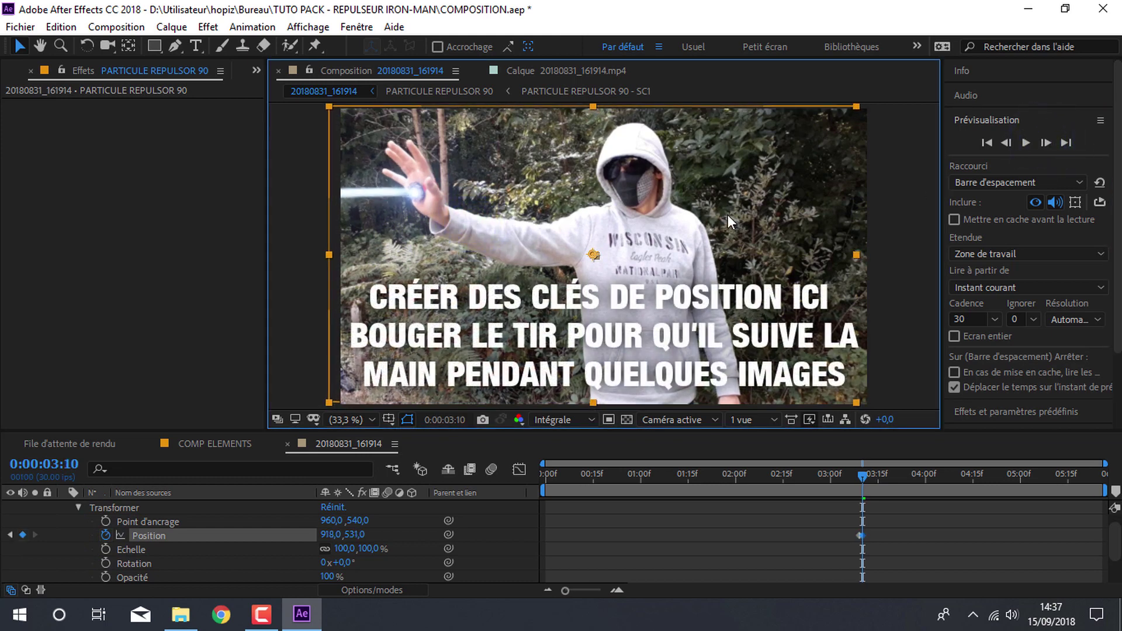
click(1045, 143)
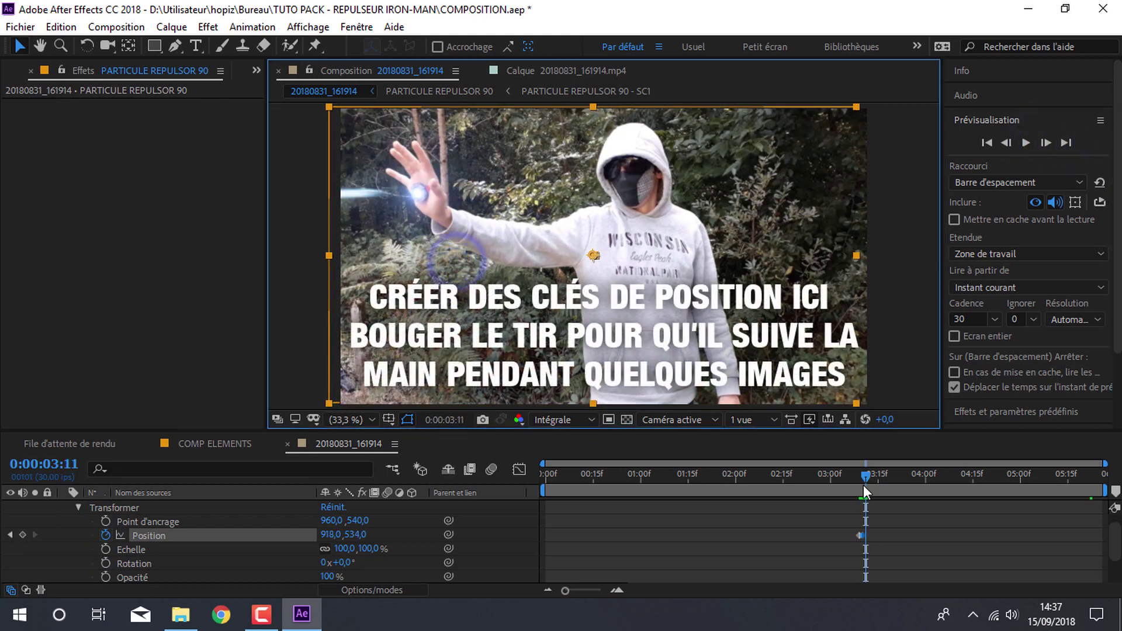
drag(864, 485, 845, 488)
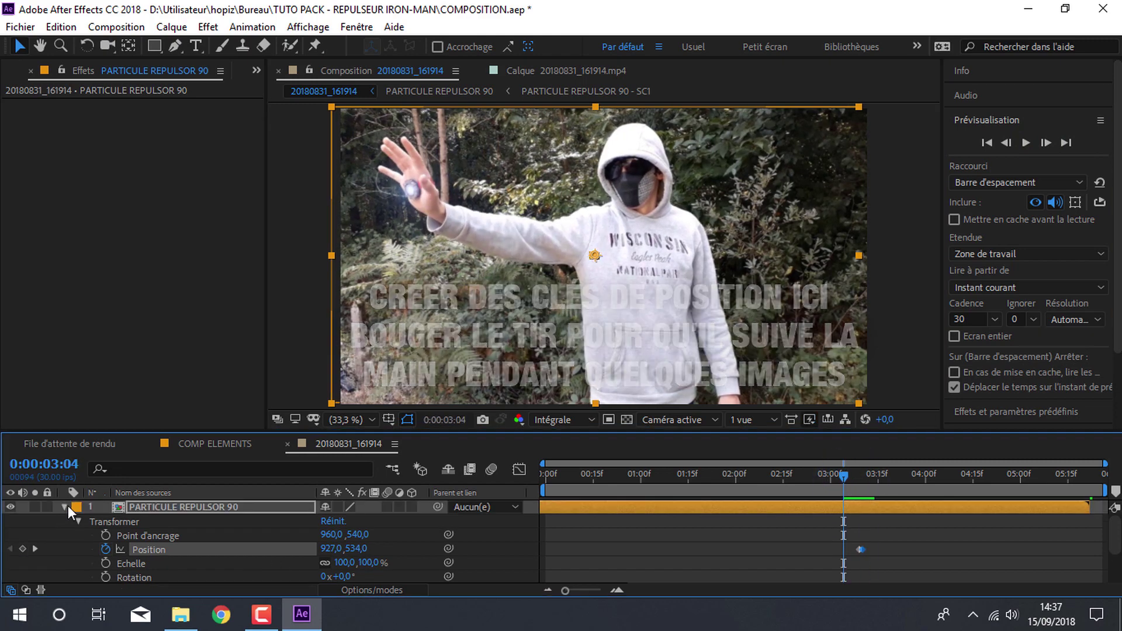
click(65, 506)
click(199, 446)
drag(880, 471, 905, 480)
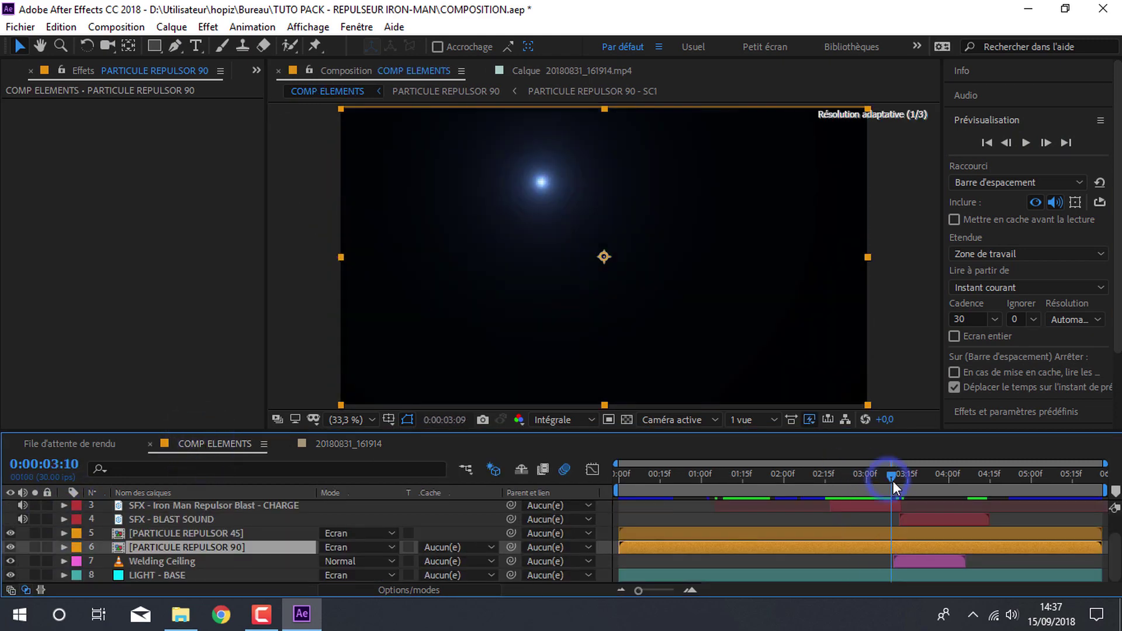
double_click(138, 540)
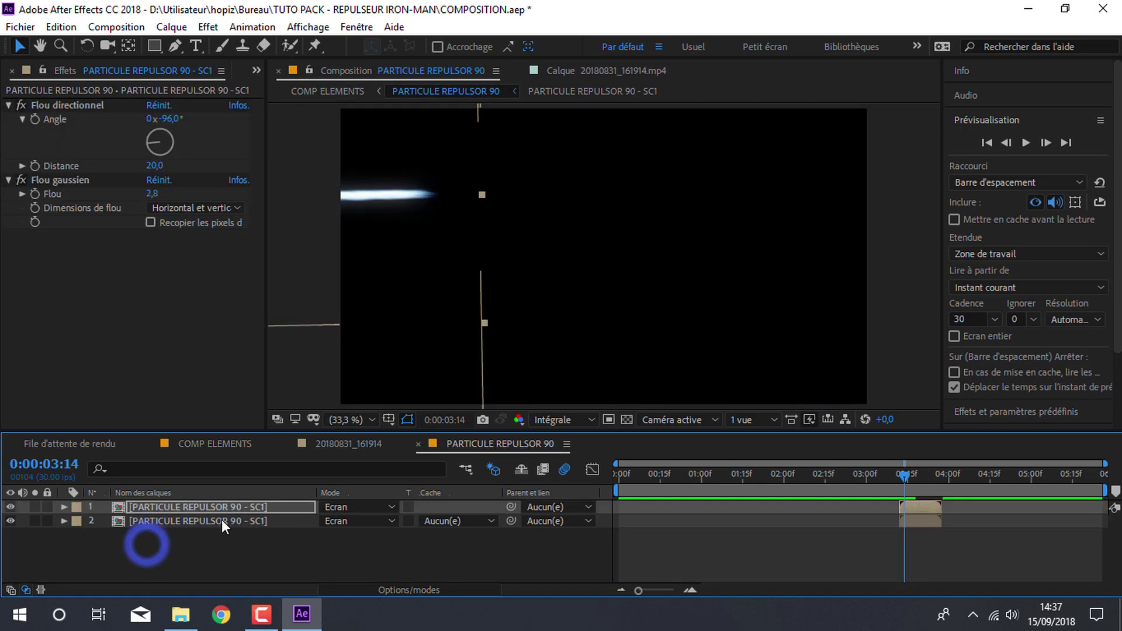
click(374, 226)
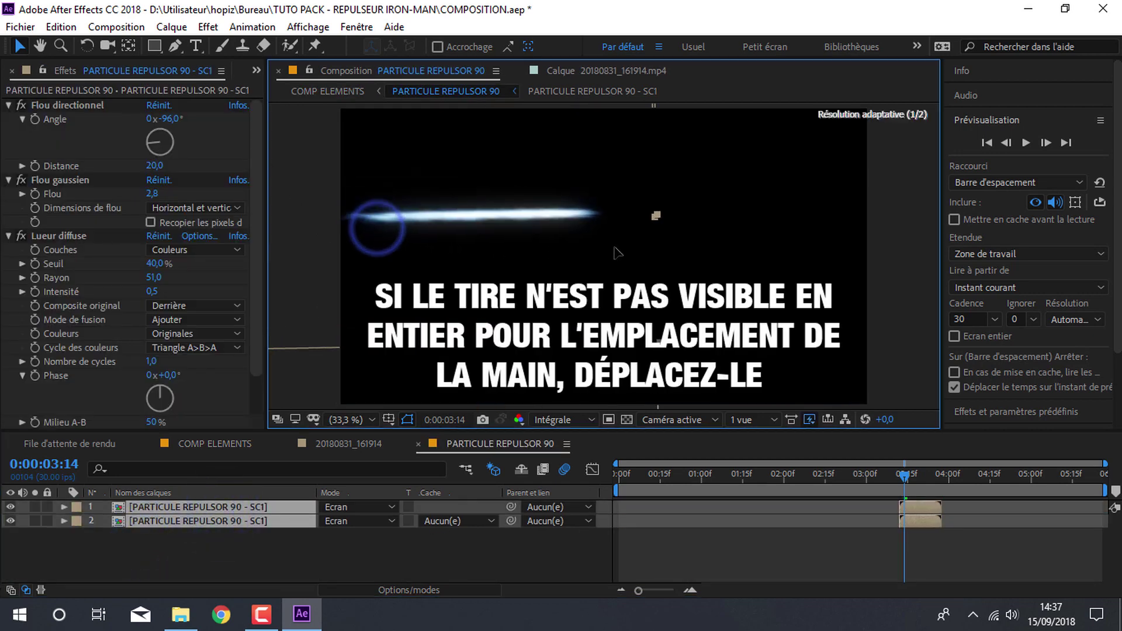
drag(617, 253, 674, 324)
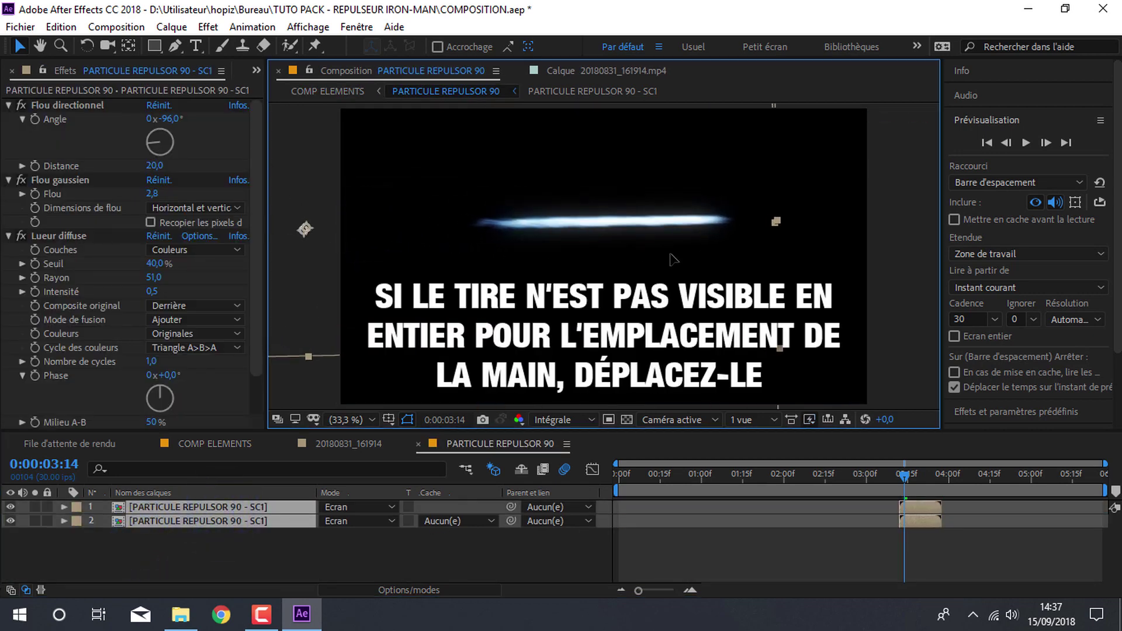
click(197, 442)
drag(736, 473, 810, 476)
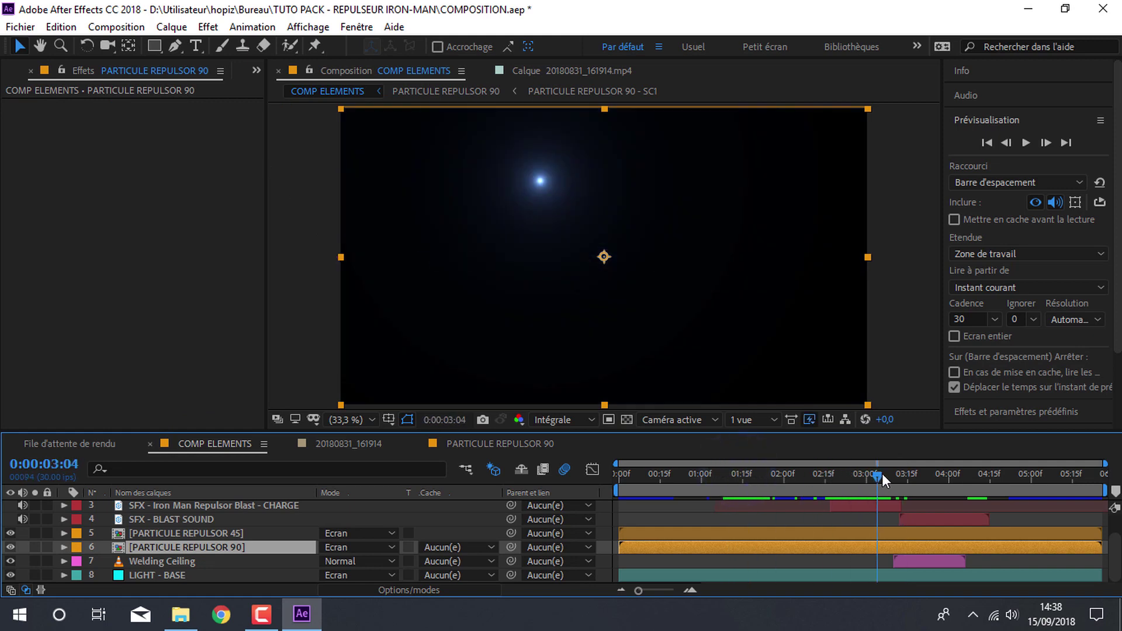
drag(881, 474, 912, 473)
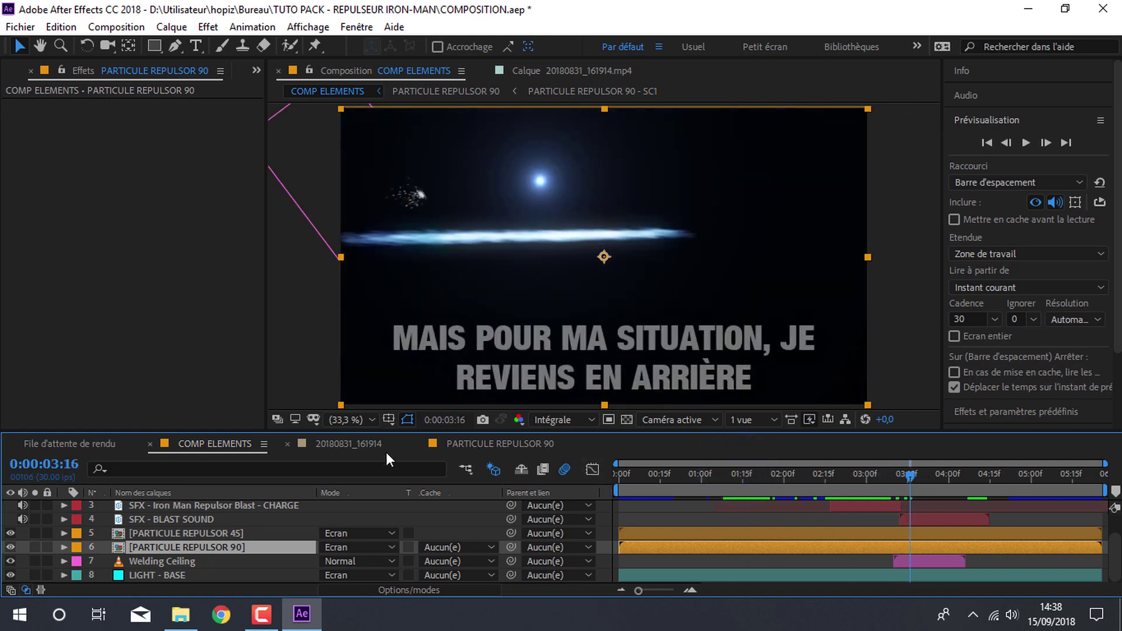
key(Page_Up)
key(Page_Up)
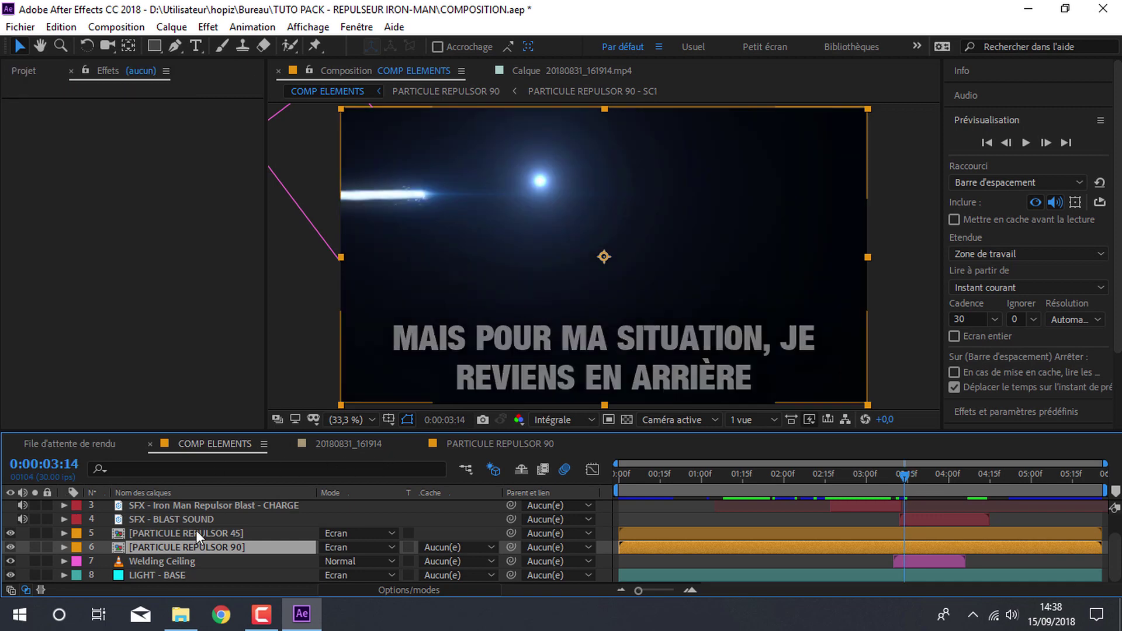
Step: Copy PARTICULE REPULSOR 45 from COMP ELEMENTS and paste it into 20180831_161914
click(195, 532)
click(433, 444)
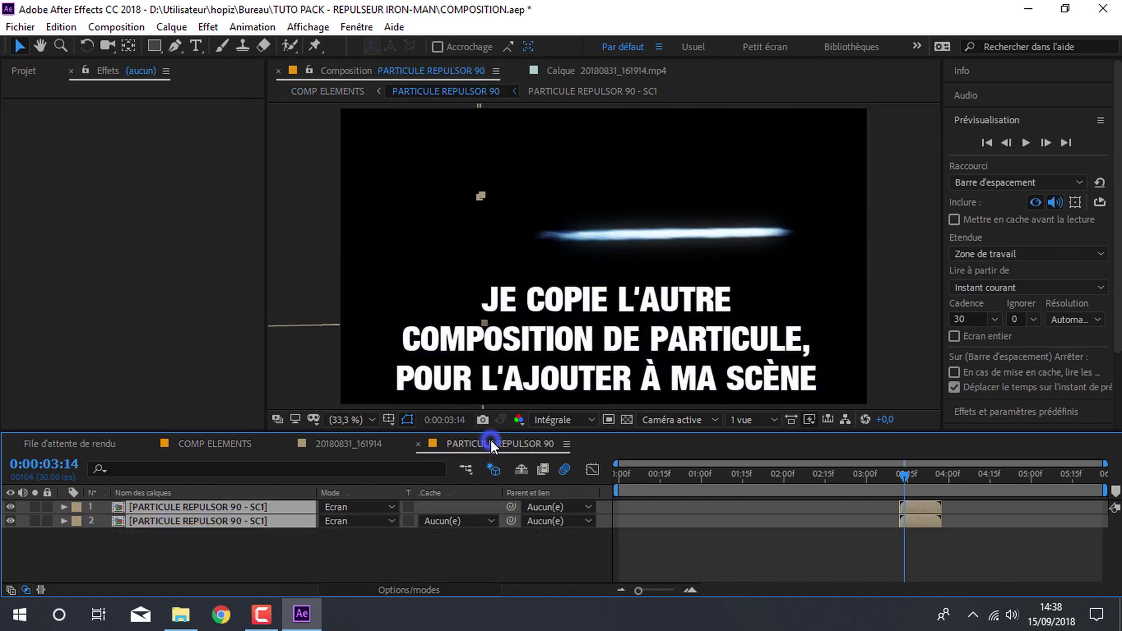
click(358, 444)
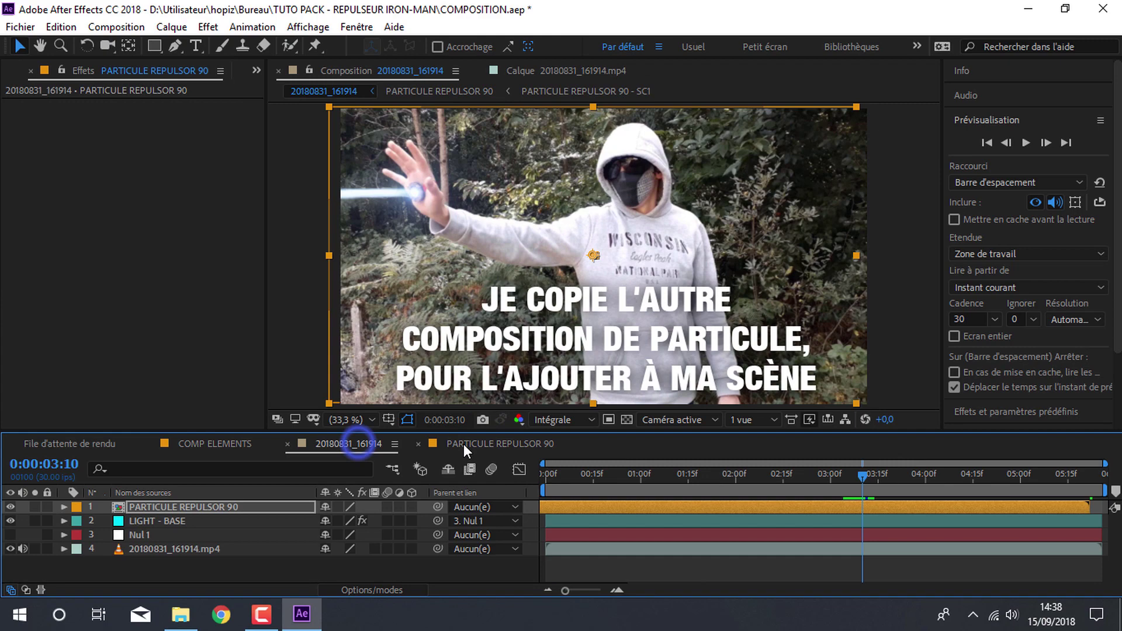
click(418, 444)
click(222, 586)
key(ctrl+v)
drag(839, 471, 733, 476)
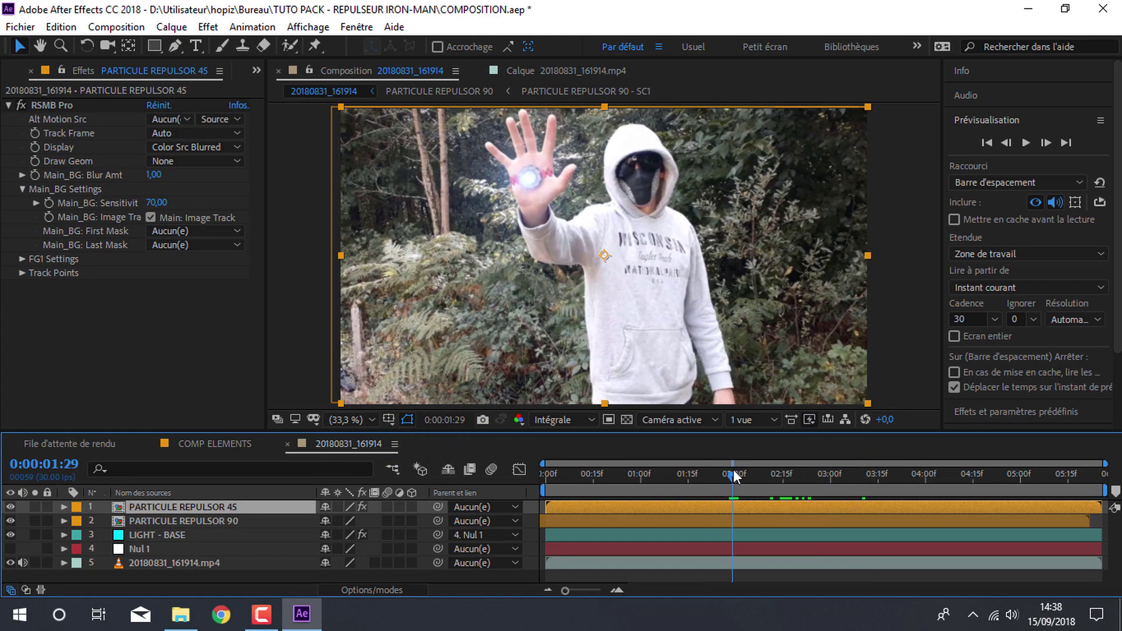
Step: Unlink Scale and set the width to -100% to mirror the layer horizontally
click(66, 512)
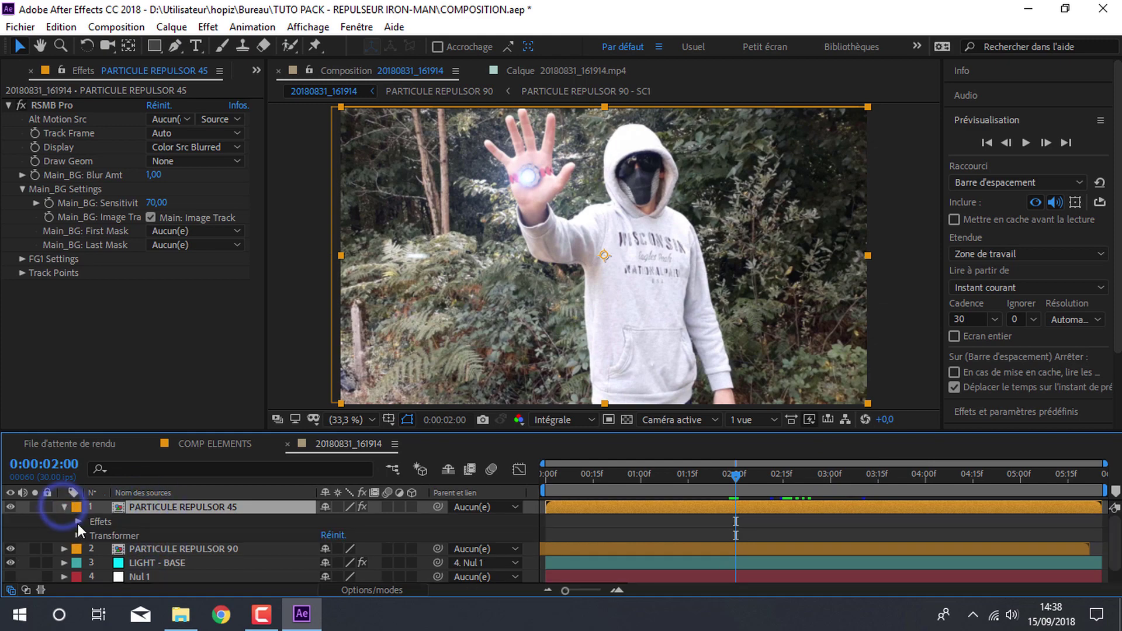
click(75, 535)
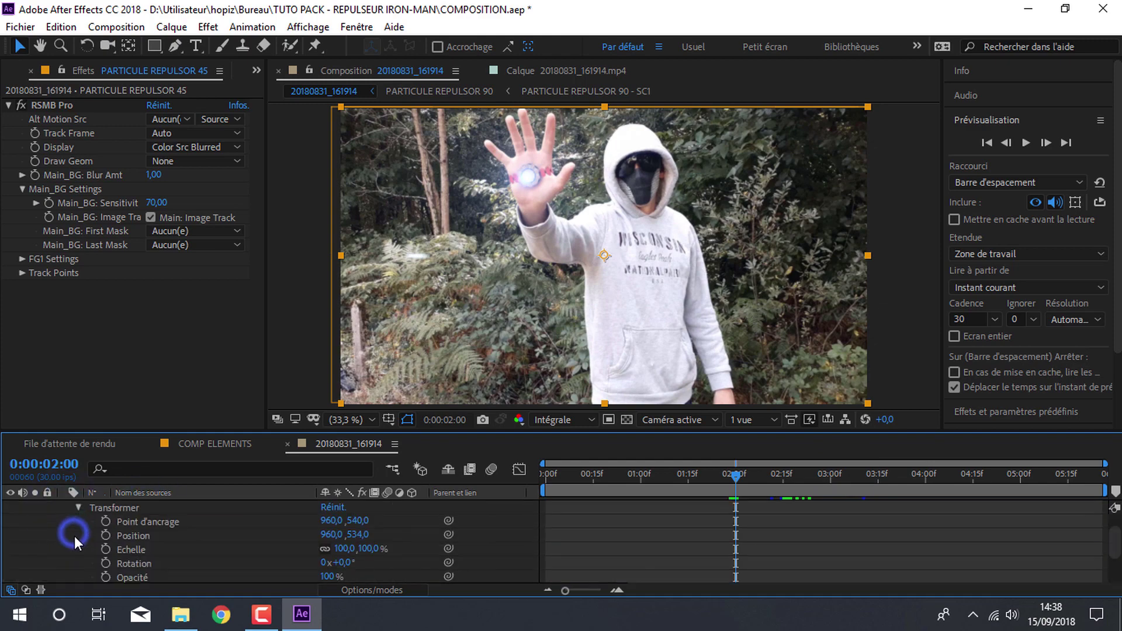
click(324, 549)
drag(339, 549, 205, 565)
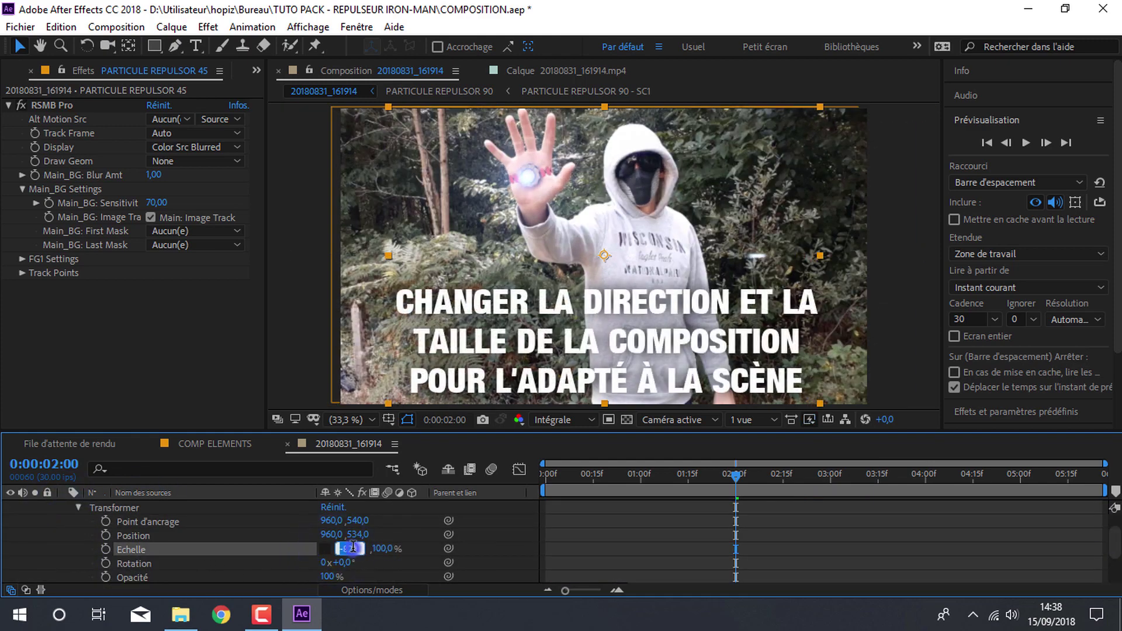
Step: Move the mirrored blast left toward the hand and make PARTICULE REPULSOR 45 a 3D layer
drag(602, 257, 347, 250)
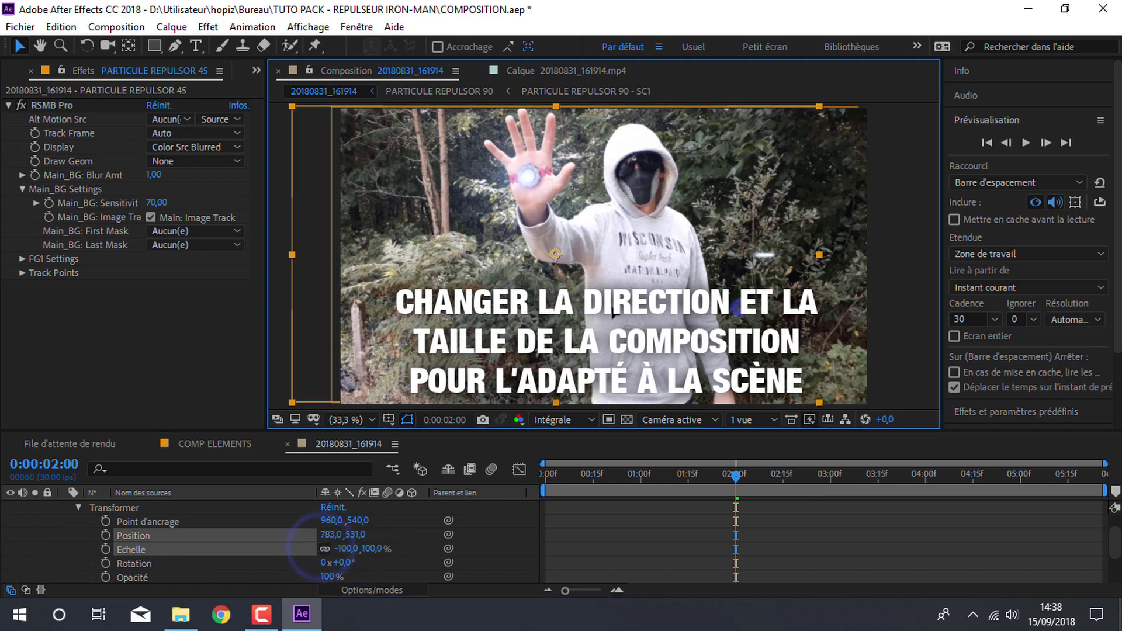
click(392, 590)
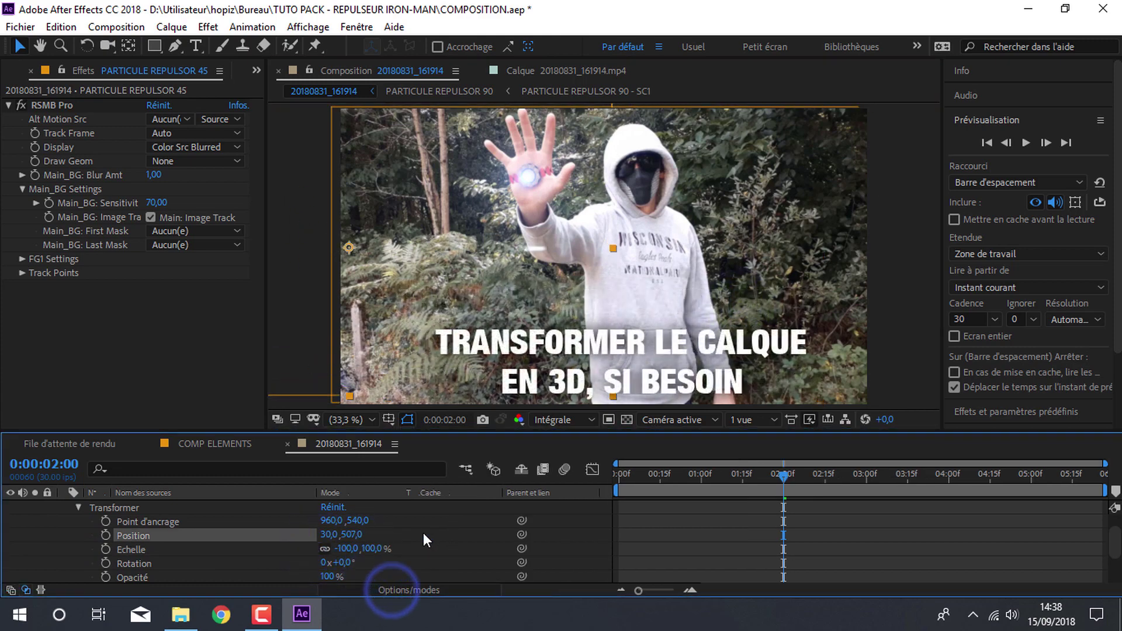
scroll(423, 523, up, 1)
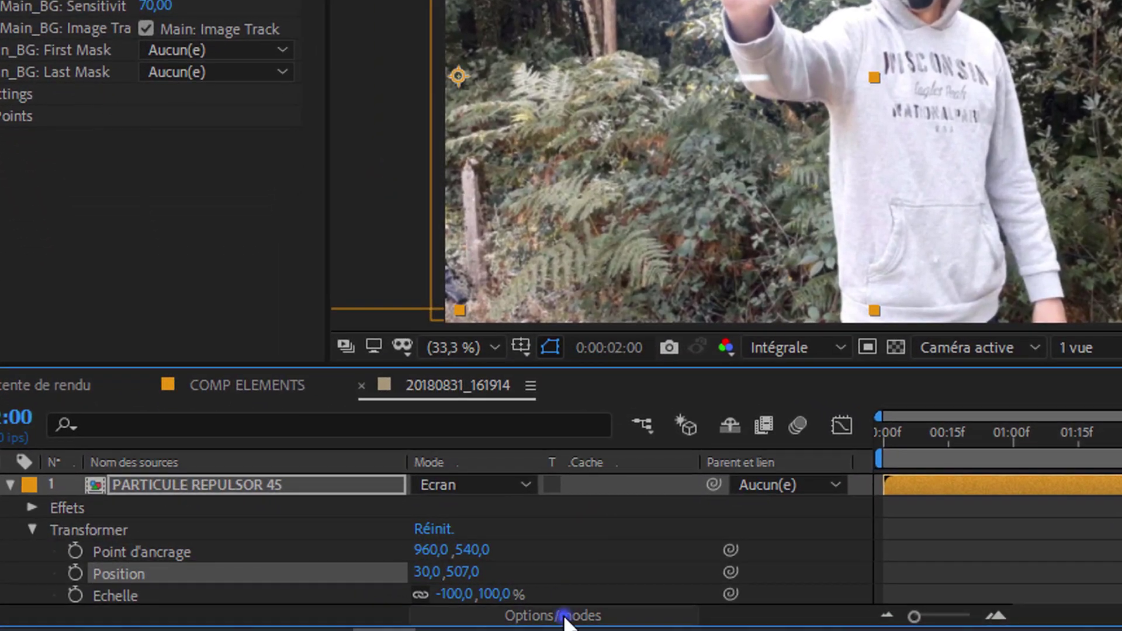
click(564, 615)
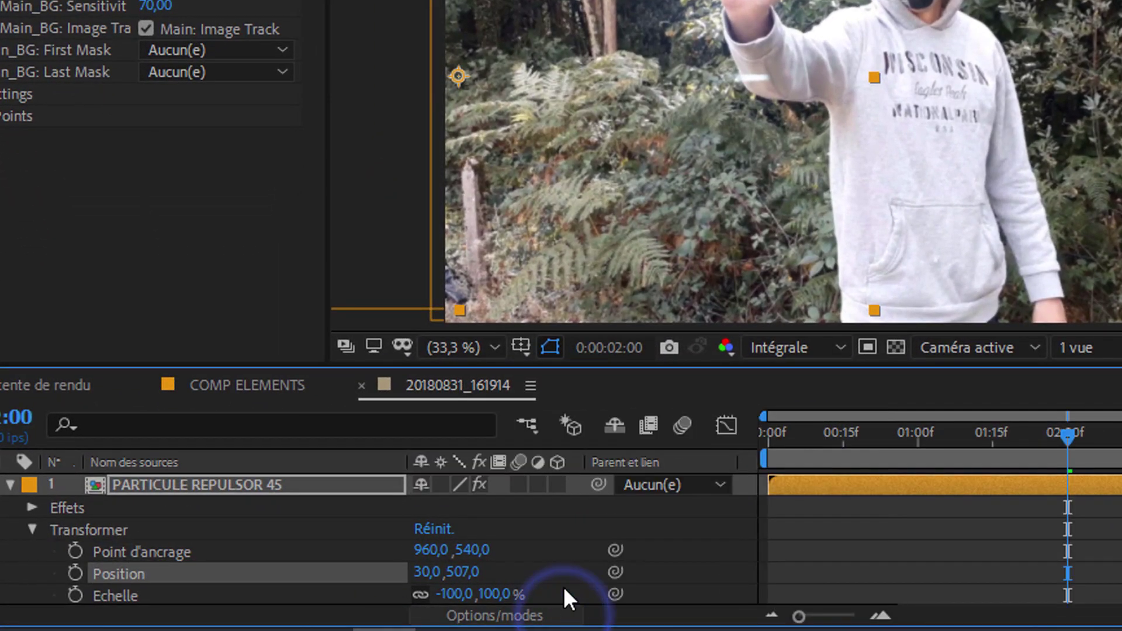
click(556, 484)
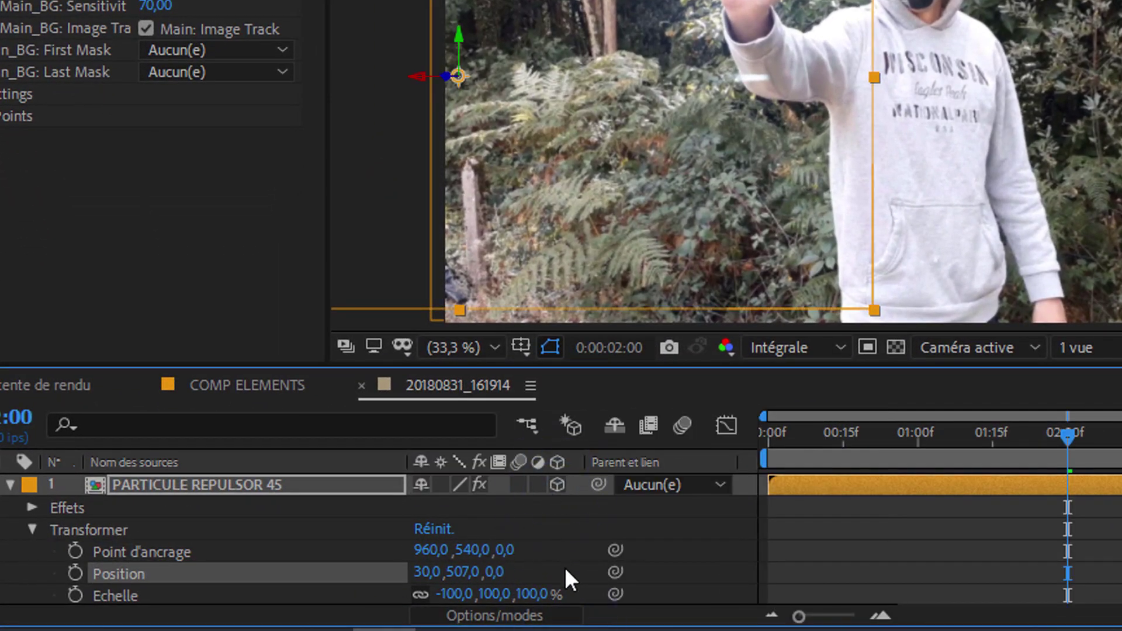
Step: Tilt the layer to 3° X rotation and add a Scale keyframe at 0:00:02:04
scroll(564, 564, down, 3)
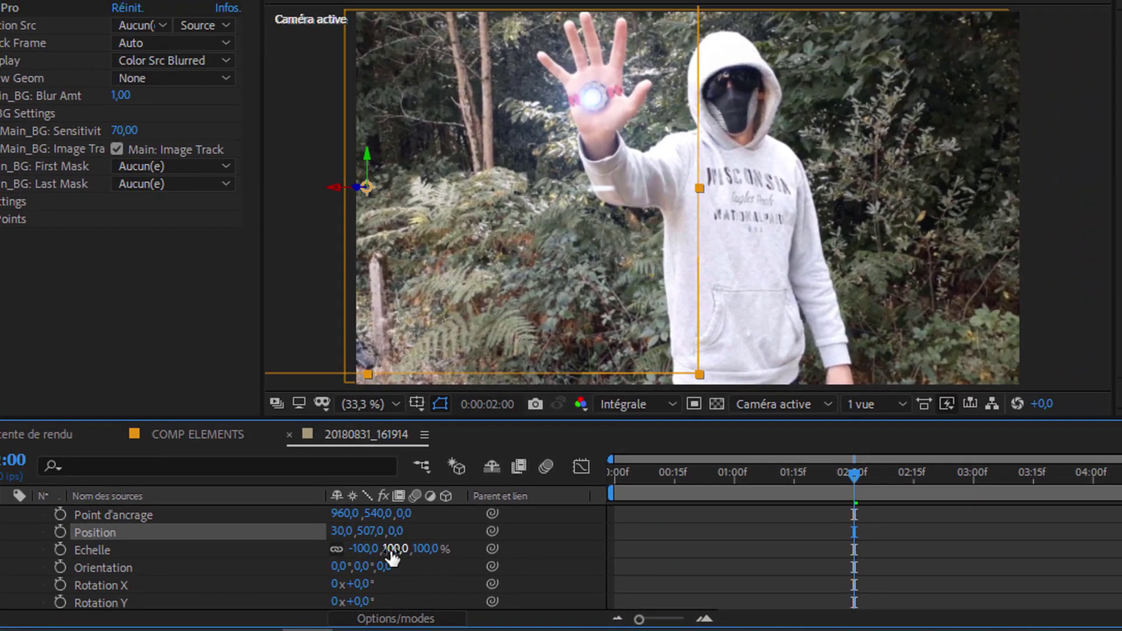
mouse_move(364, 585)
mouse_down()
mouse_move(374, 589)
mouse_move(327, 603)
mouse_up()
shift+click(349, 601)
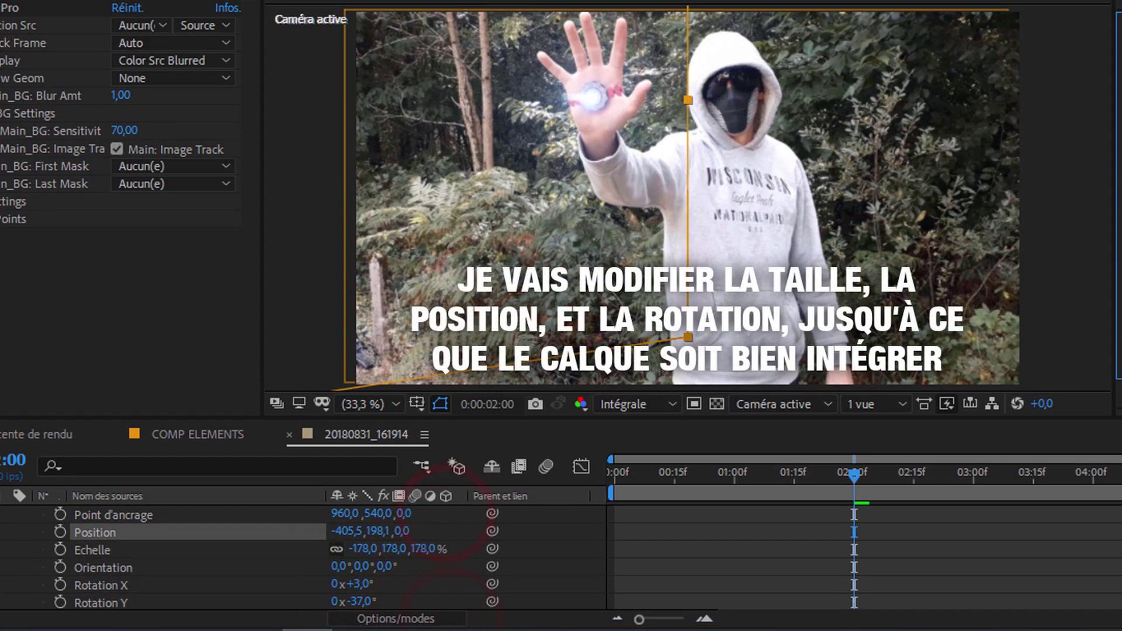
click(60, 549)
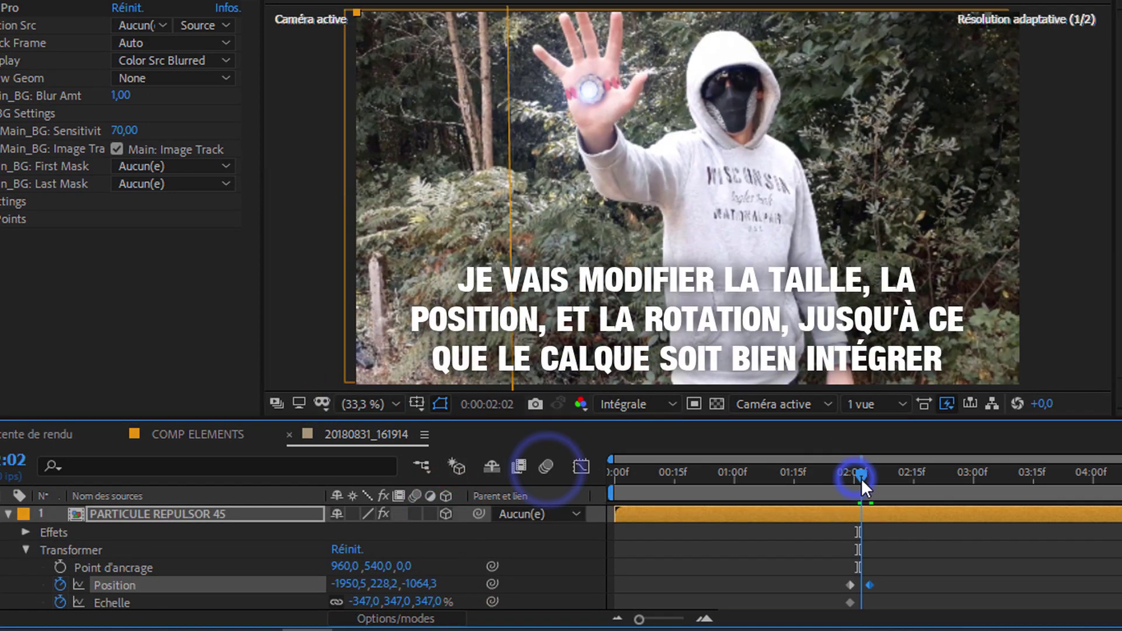
Step: Set the first SC1 layer to 100% scale and 0° Y rotation at frame 02:09
drag(861, 478, 876, 494)
click(196, 514)
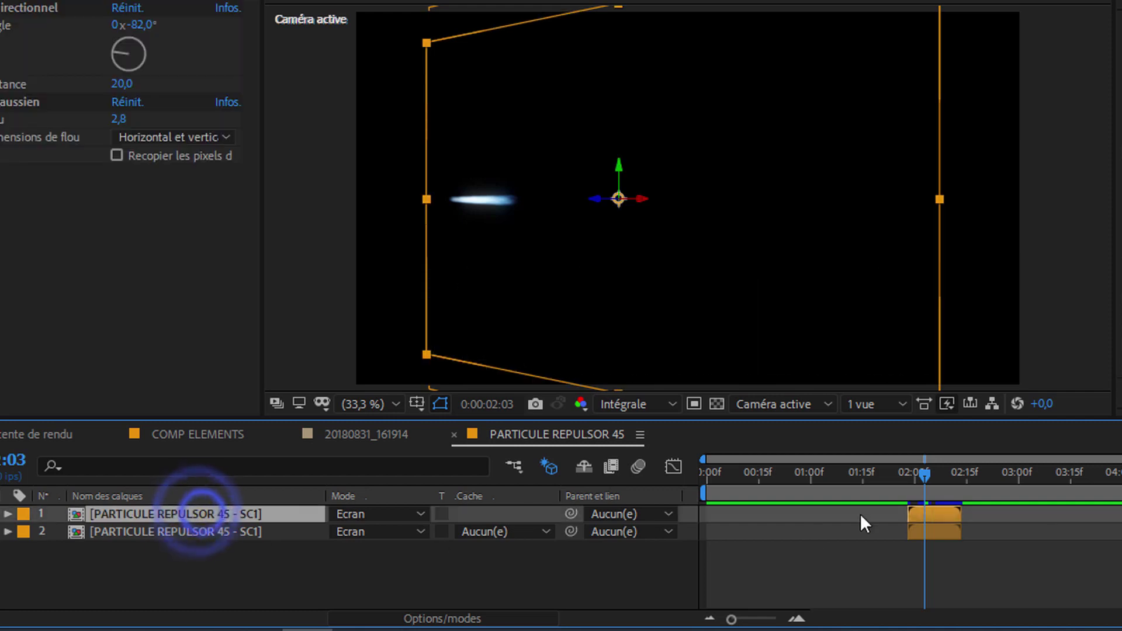
drag(928, 475, 944, 476)
click(8, 514)
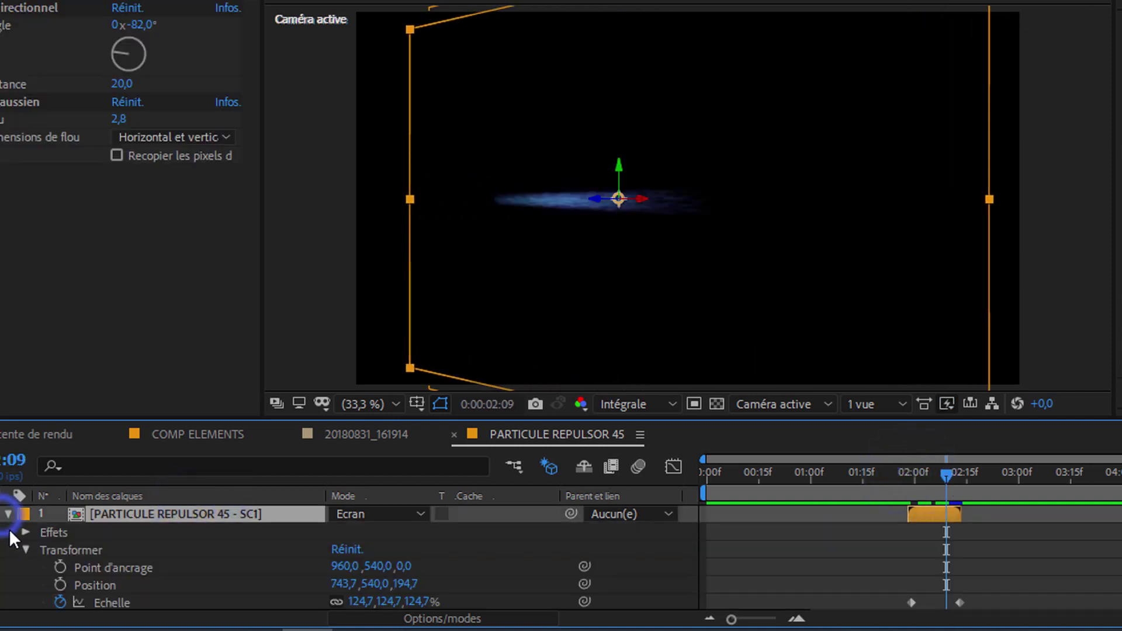
scroll(383, 588, down, 3)
text(100)
key(Return)
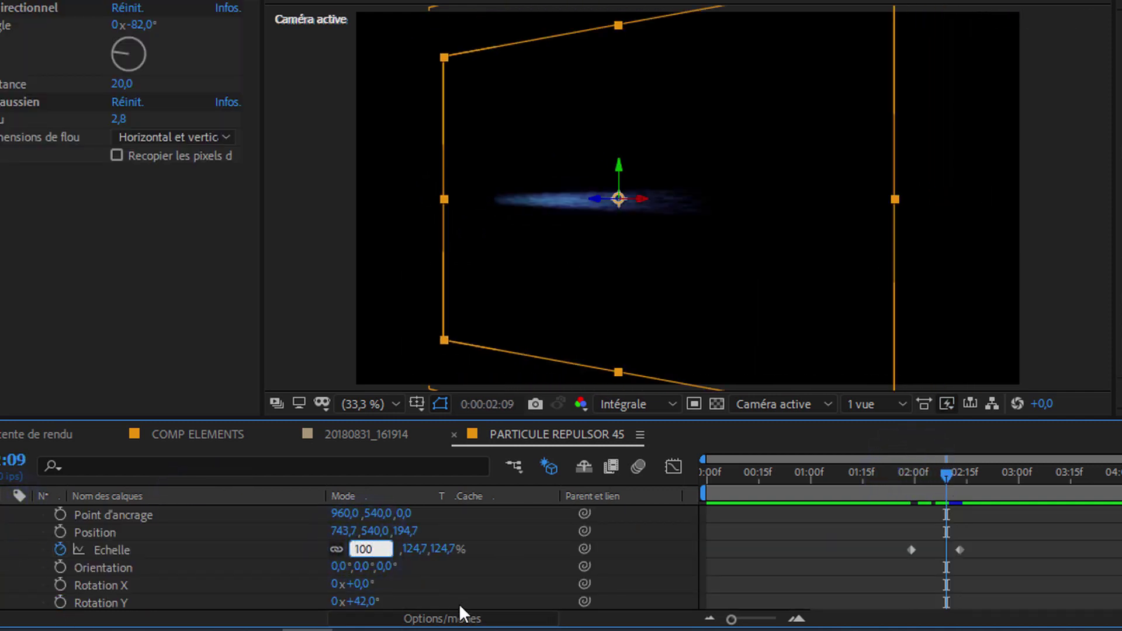
scroll(409, 602, down, 3)
click(357, 549)
text(0)
key(Return)
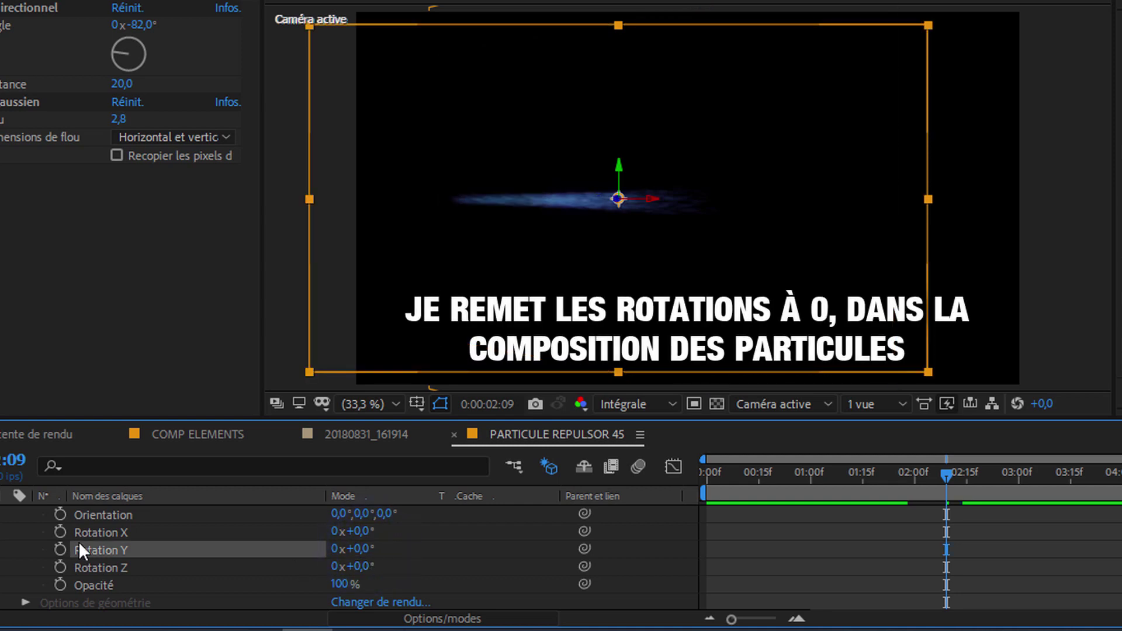
click(7, 511)
Step: Set the second SC1 layer to 100% scale and 0° Y rotation
click(8, 531)
scroll(360, 549, down, 3)
text(100)
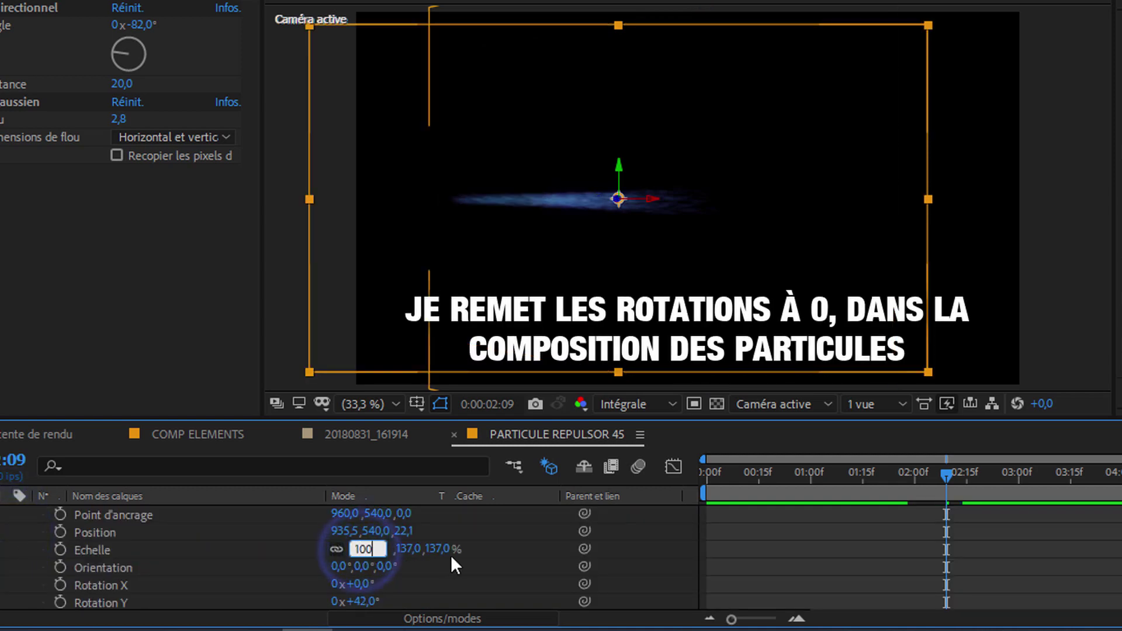
key(Return)
click(362, 602)
text(0)
key(Return)
Step: Drag the two particle streaks further apart at frame 02:04 and preview later frames
mouse_move(853, 472)
mouse_down()
mouse_move(937, 474)
mouse_move(928, 472)
mouse_up()
drag(501, 268, 536, 274)
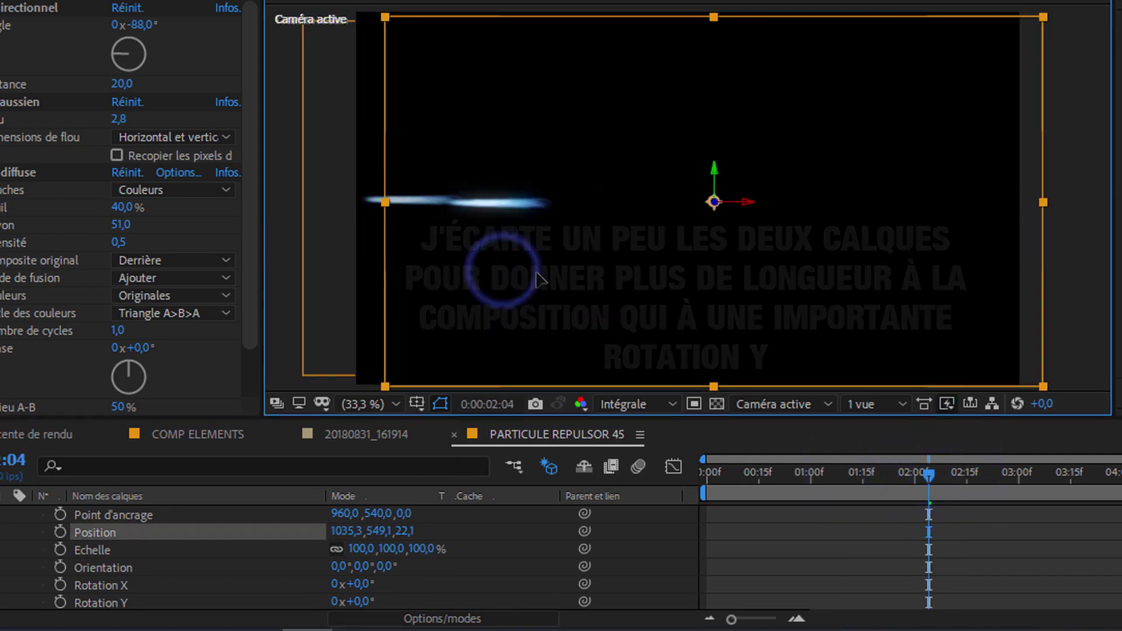
scroll(115, 512, up, 2)
shift+click(115, 512)
drag(413, 250, 444, 250)
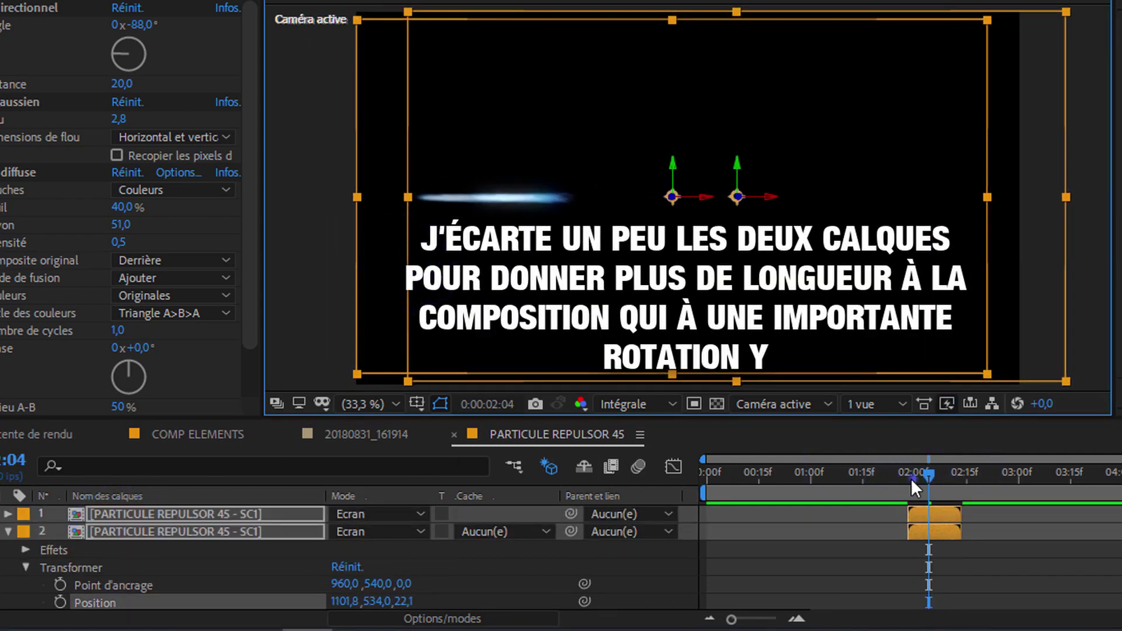
drag(911, 479, 959, 474)
click(380, 434)
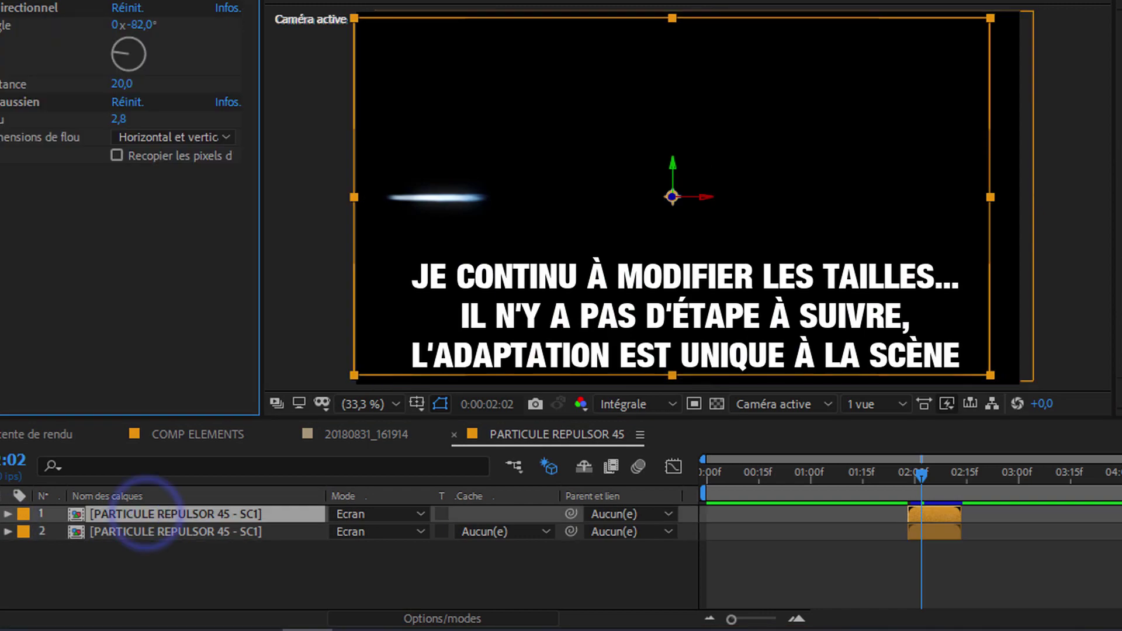
Step: Keyframe PARTICULE REPULSOR 45's Position at 0:00:02:09 and steepen Y rotation to -86° to aim from the palm
click(374, 433)
click(220, 514)
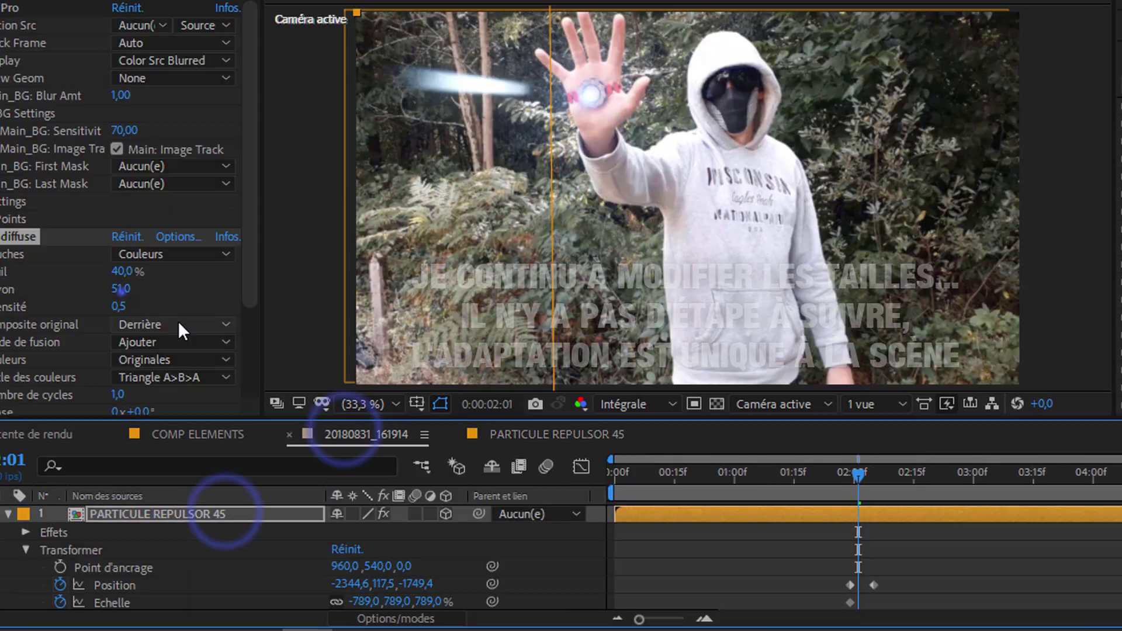
click(847, 471)
drag(482, 221, 571, 198)
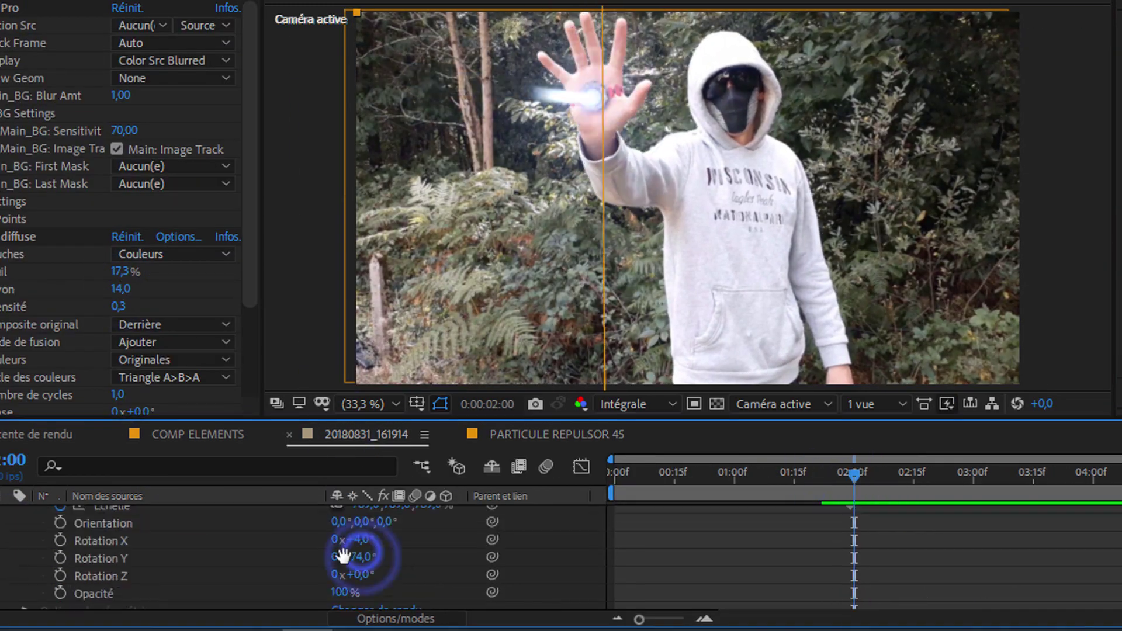
drag(853, 485, 888, 472)
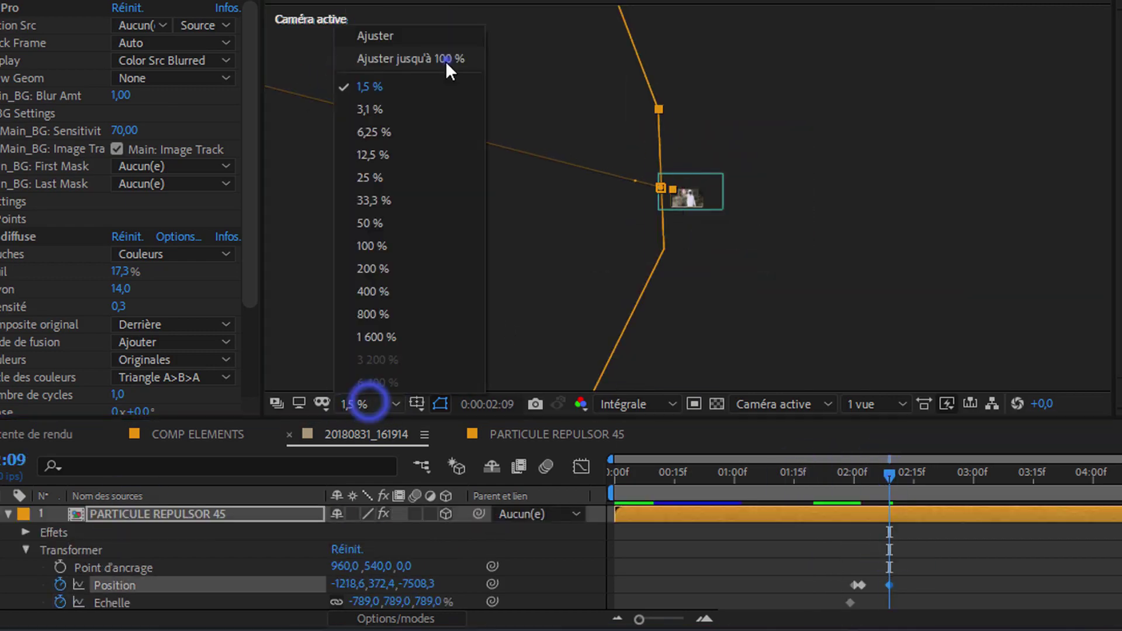
click(842, 471)
click(352, 432)
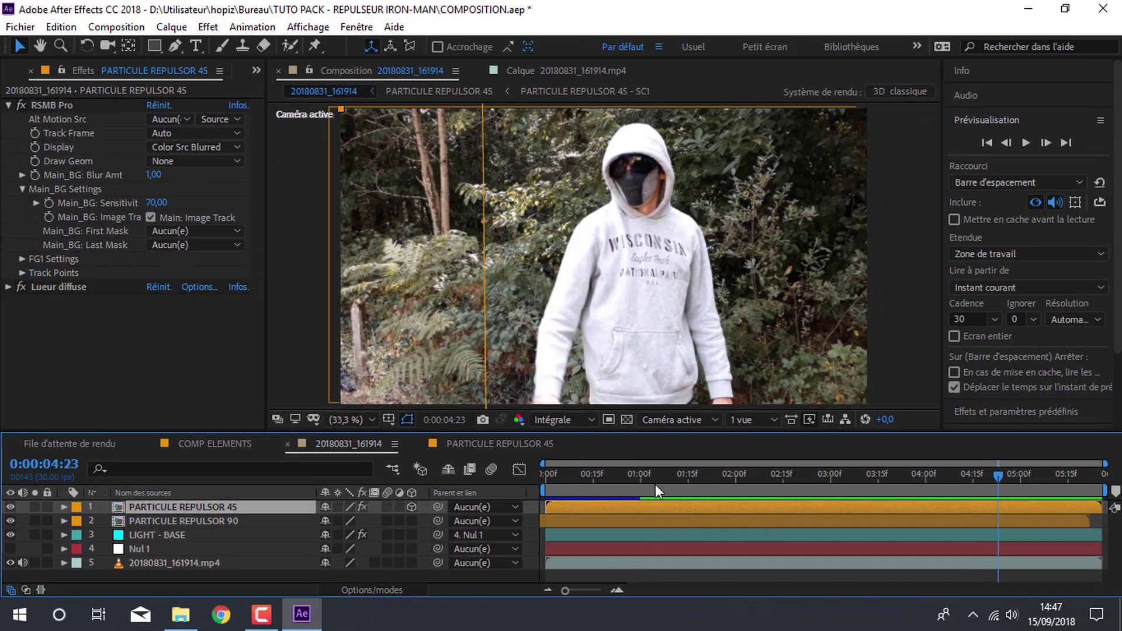
click(212, 443)
Step: Copy the LIGHT - SUP layer from COMP ELEMENTS into the 20180831_161914 video composition
click(152, 507)
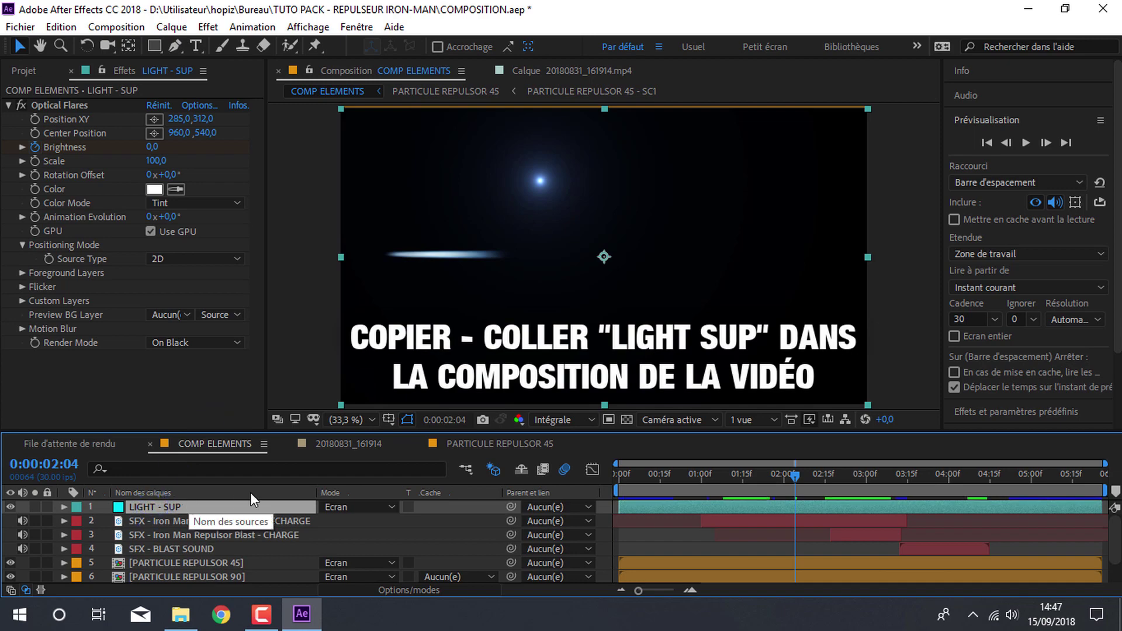
click(500, 444)
click(348, 444)
click(227, 570)
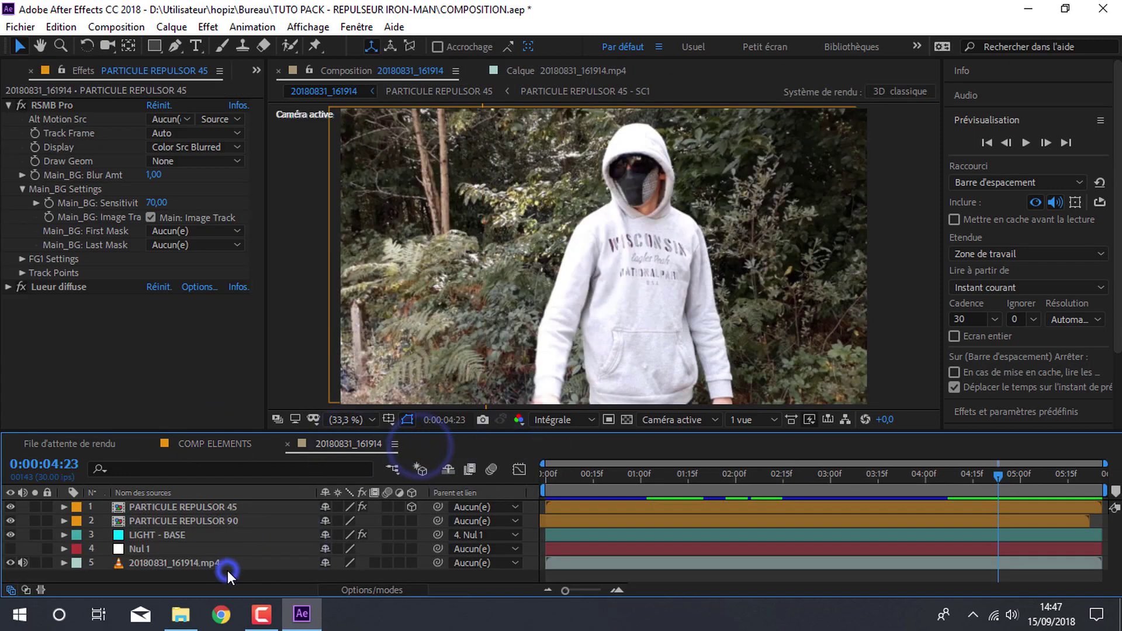
key(ctrl+v)
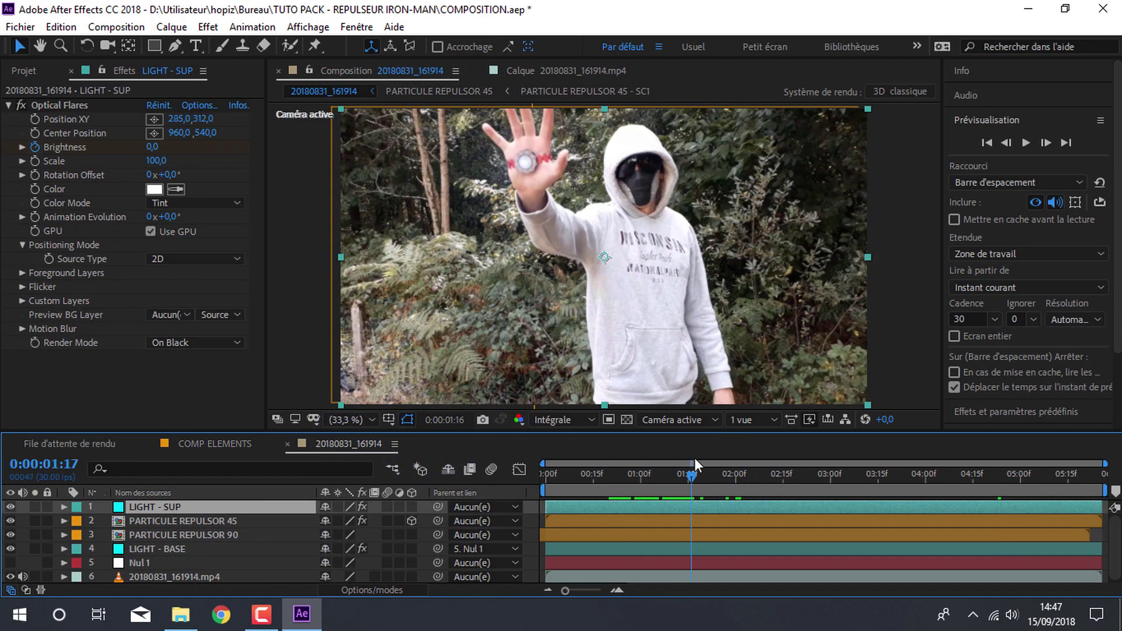
Step: Slide the LIGHT - SUP layer and its keyframes to line up with the blast at 0:00:01:28
drag(770, 472, 720, 474)
click(64, 507)
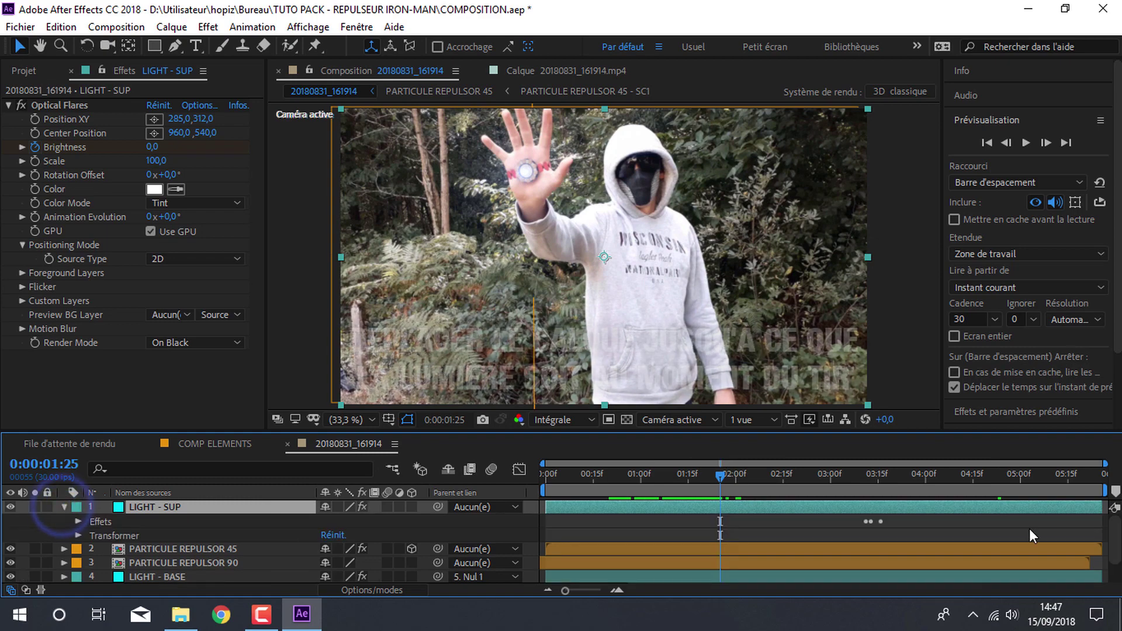
drag(952, 507, 824, 513)
drag(564, 590, 587, 590)
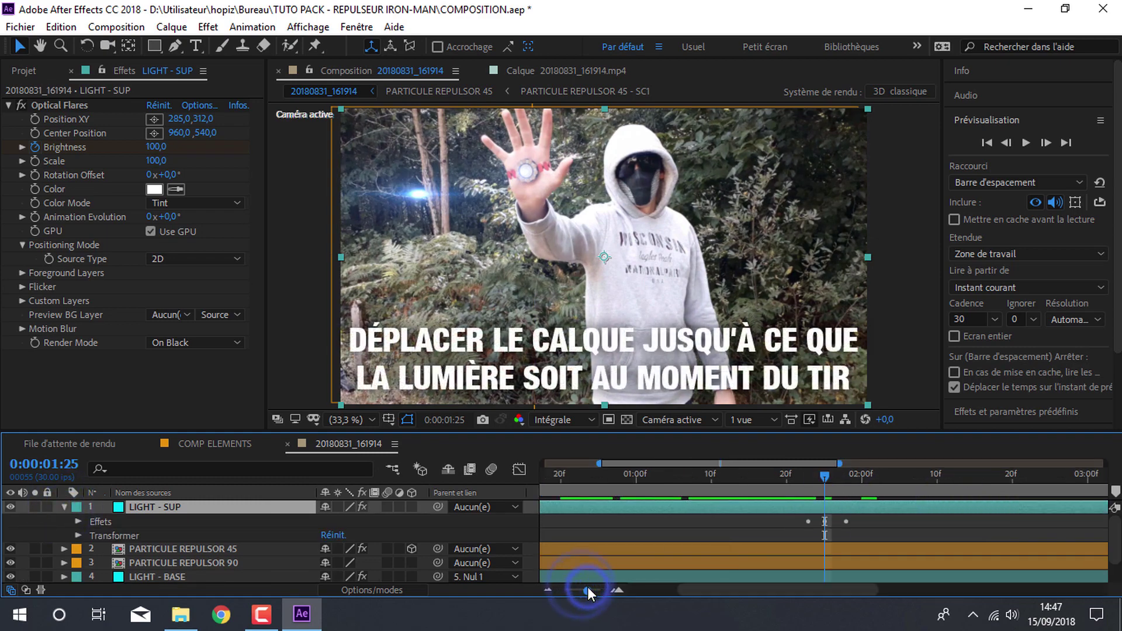
click(1046, 142)
click(1046, 142)
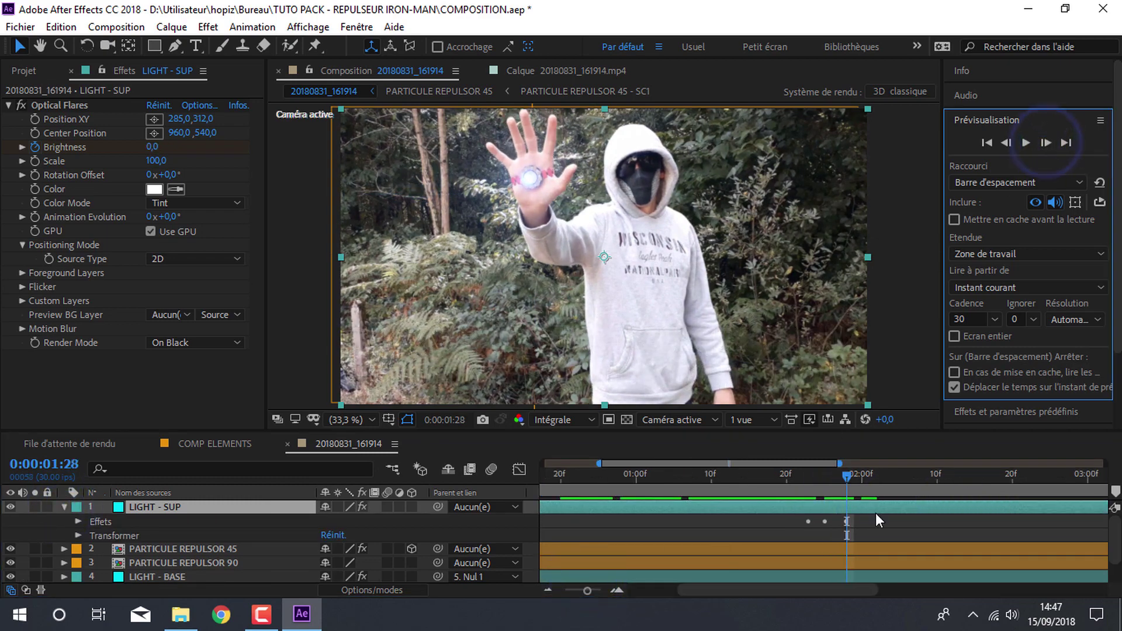
drag(875, 513, 896, 502)
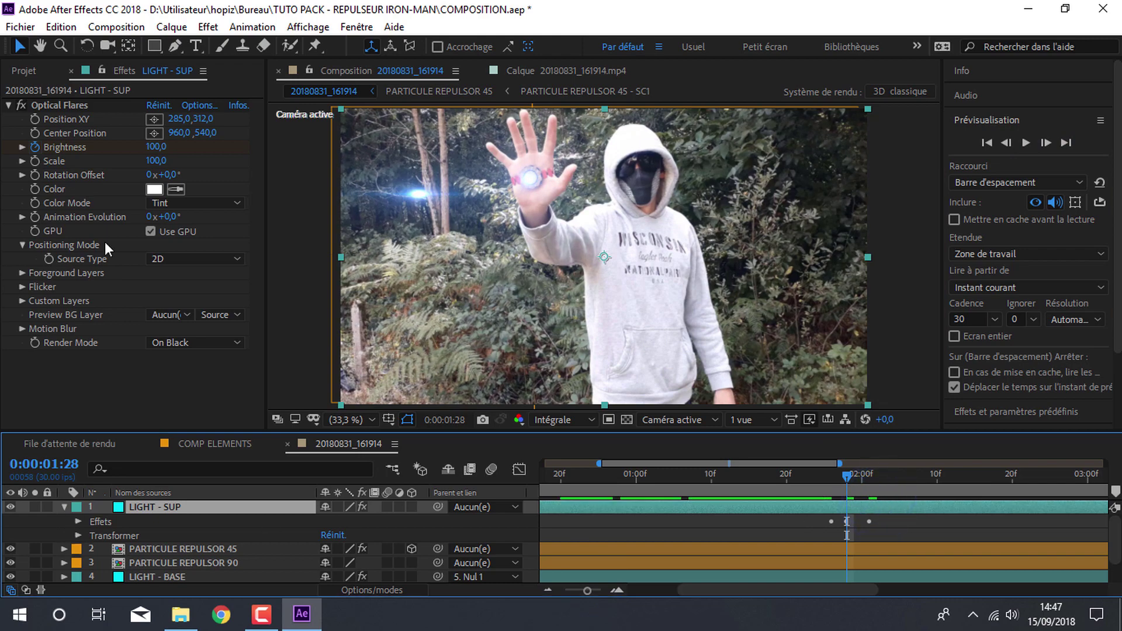
Step: Centre the flare on the palm at 690,0 258,0 and fine-tune its brightness keyframe timing
click(154, 118)
click(530, 180)
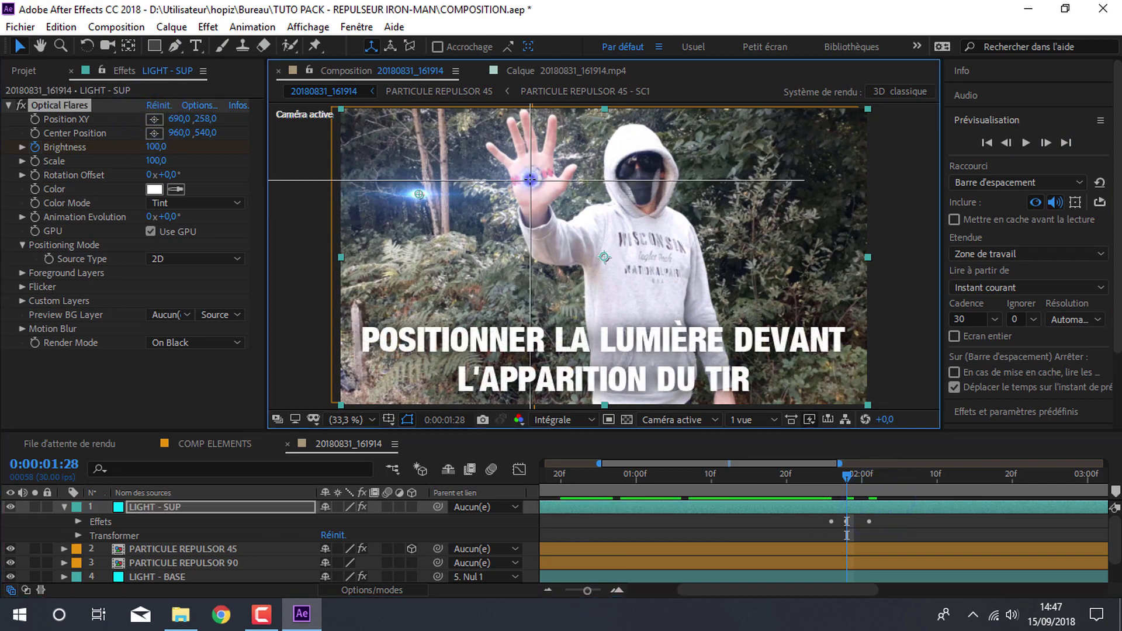
click(515, 527)
click(1006, 142)
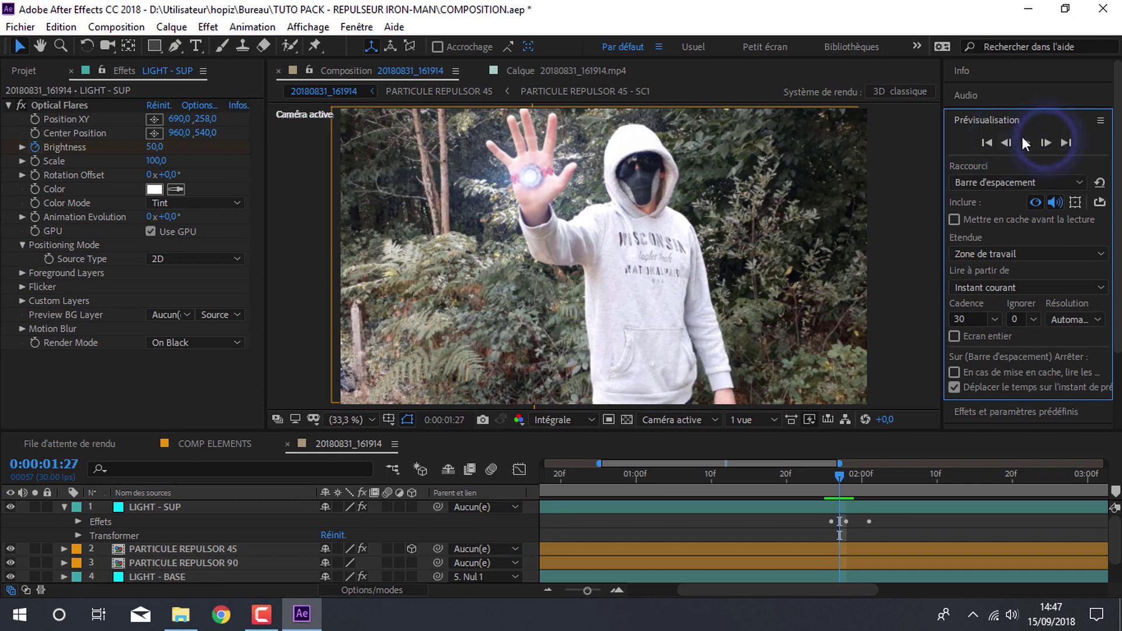
click(1046, 143)
click(1046, 143)
click(1046, 143)
click(1046, 142)
click(885, 510)
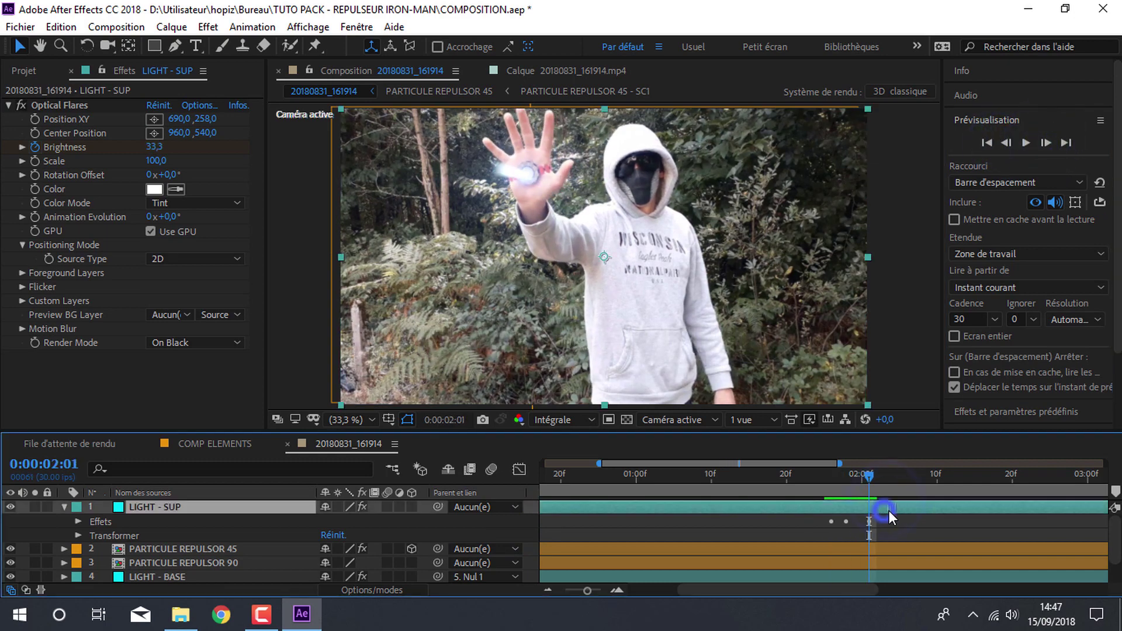
drag(889, 511, 897, 511)
click(808, 476)
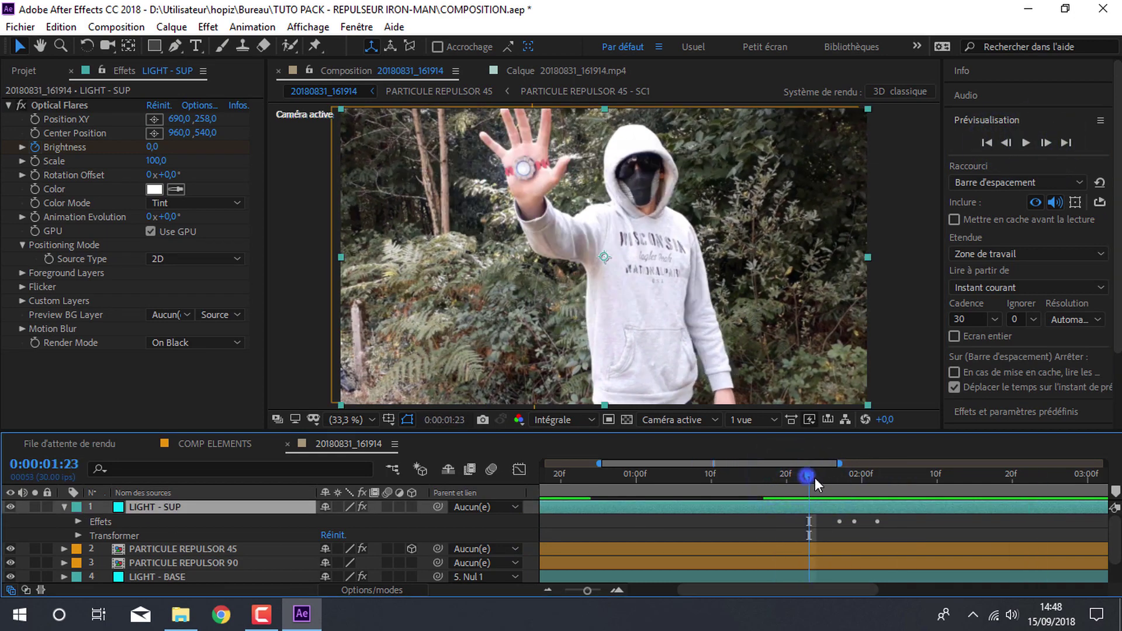
click(190, 548)
Step: Time-stretch the PARTICULE REPULSOR 45 layer to 70%
click(62, 548)
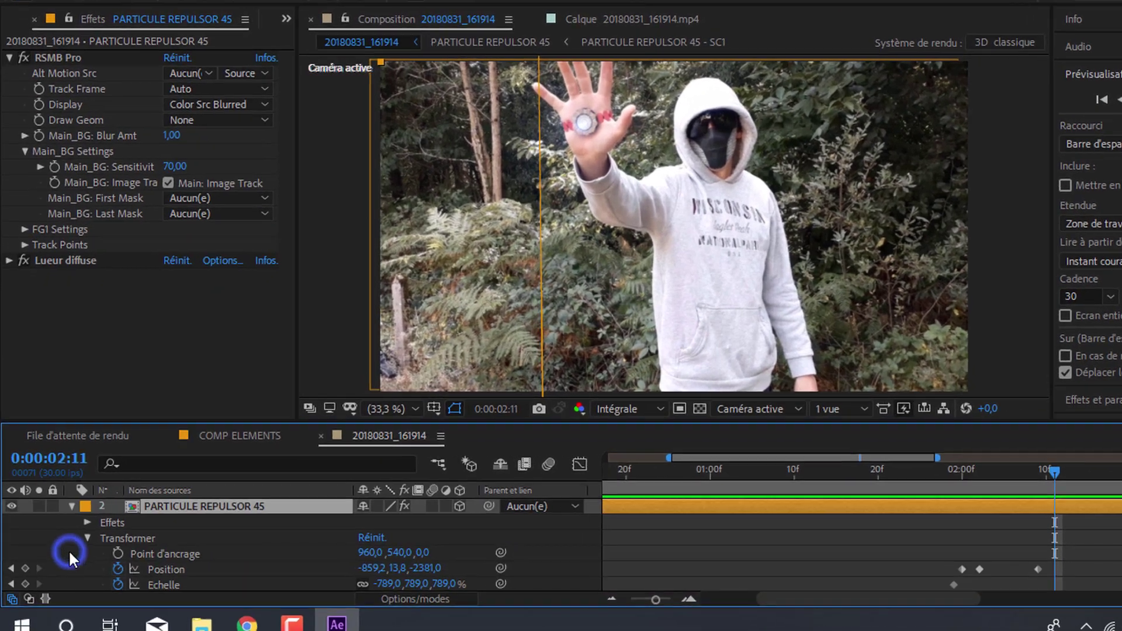
right_click(257, 506)
mouse_move(297, 88)
click(628, 140)
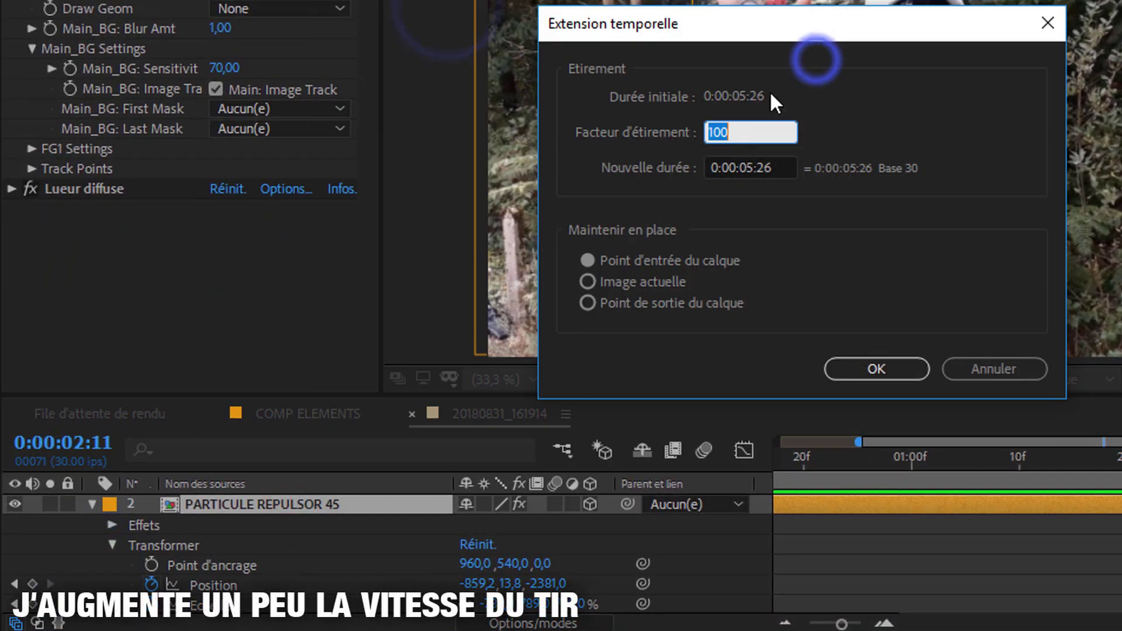
text(70)
click(847, 367)
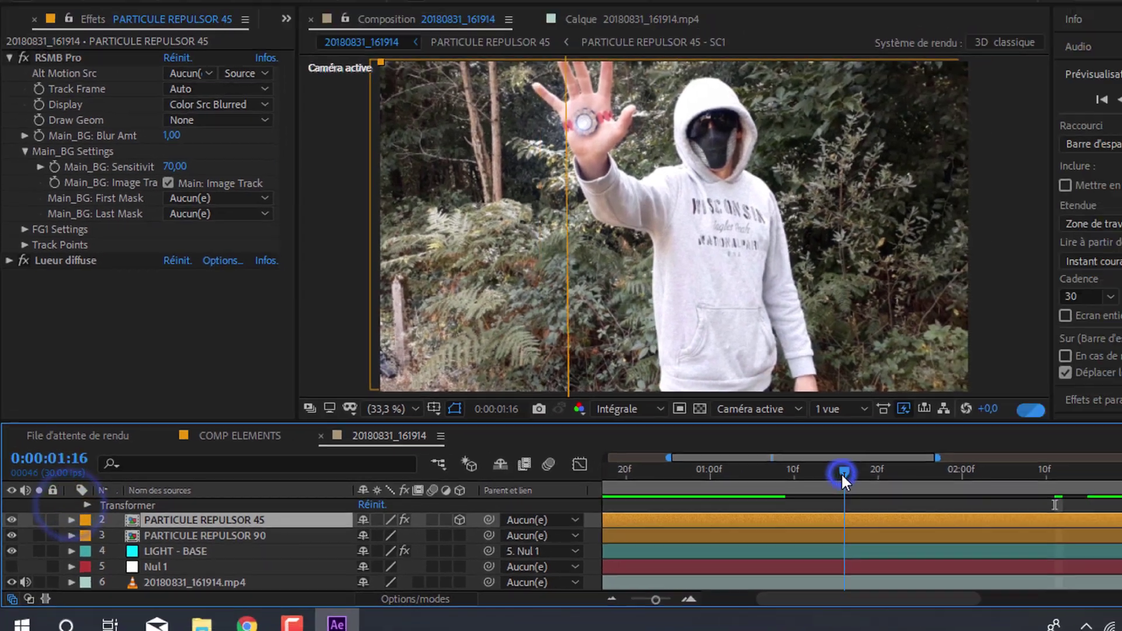
Step: Nudge the particle layer's Position keyframe slightly later and preview the timing
drag(840, 472, 840, 493)
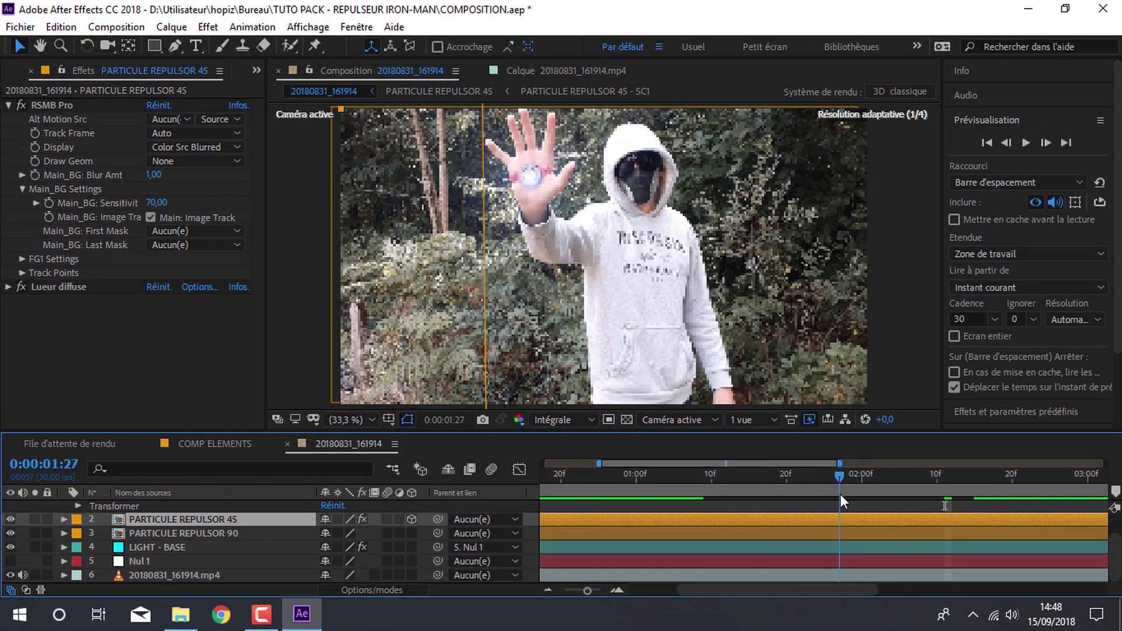
click(65, 520)
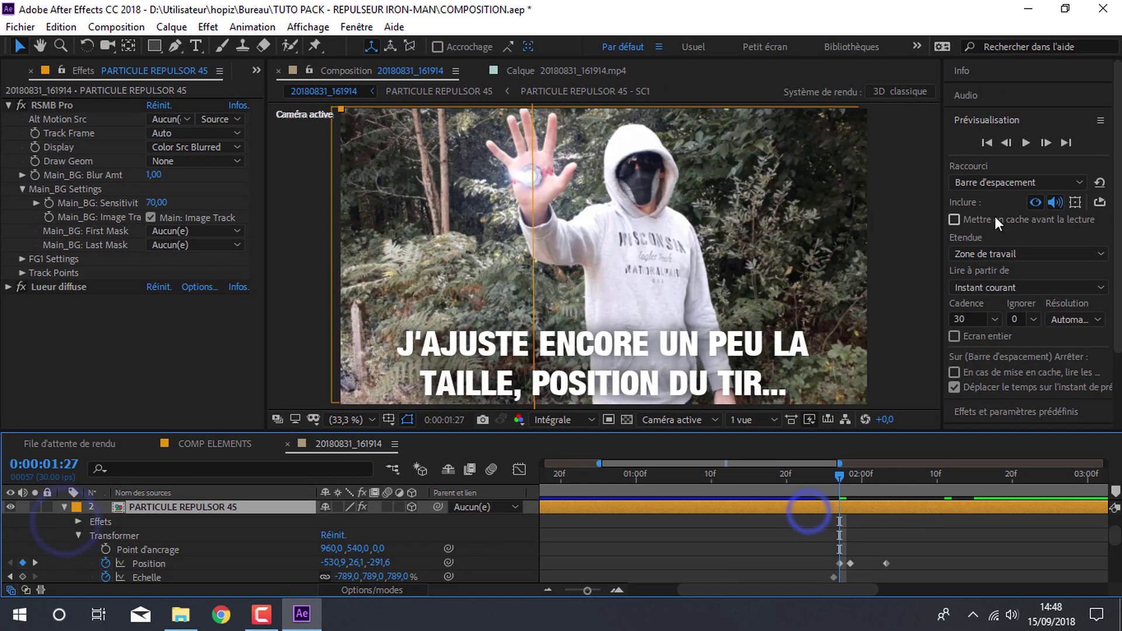
mouse_move(839, 501)
mouse_down()
mouse_move(741, 478)
mouse_move(851, 474)
mouse_up()
click(1026, 143)
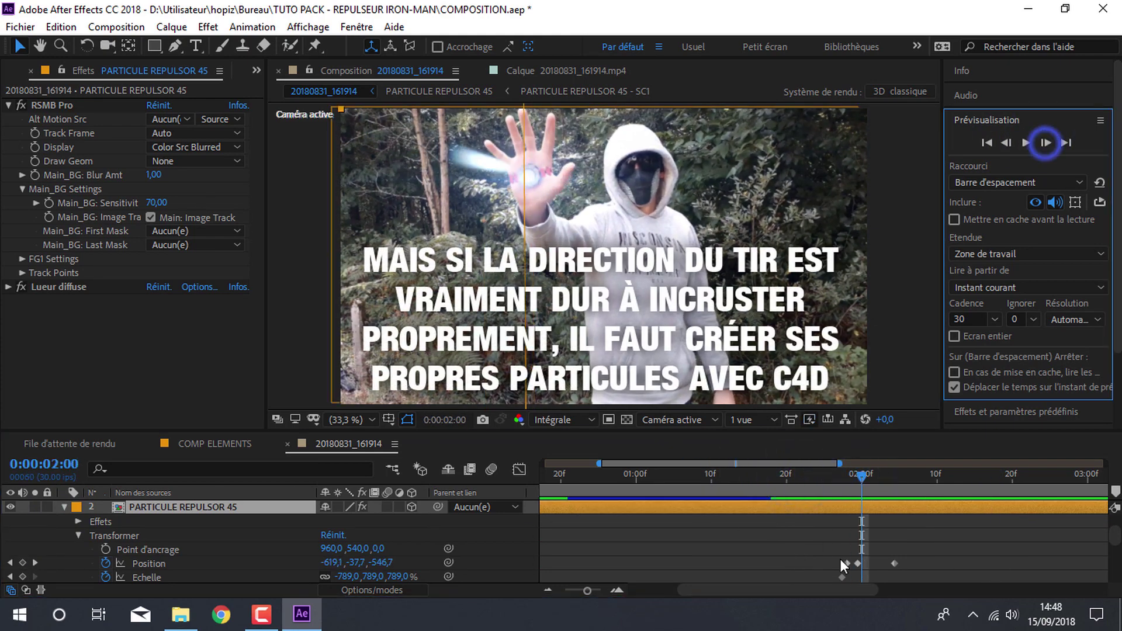
drag(858, 563, 861, 563)
click(1007, 142)
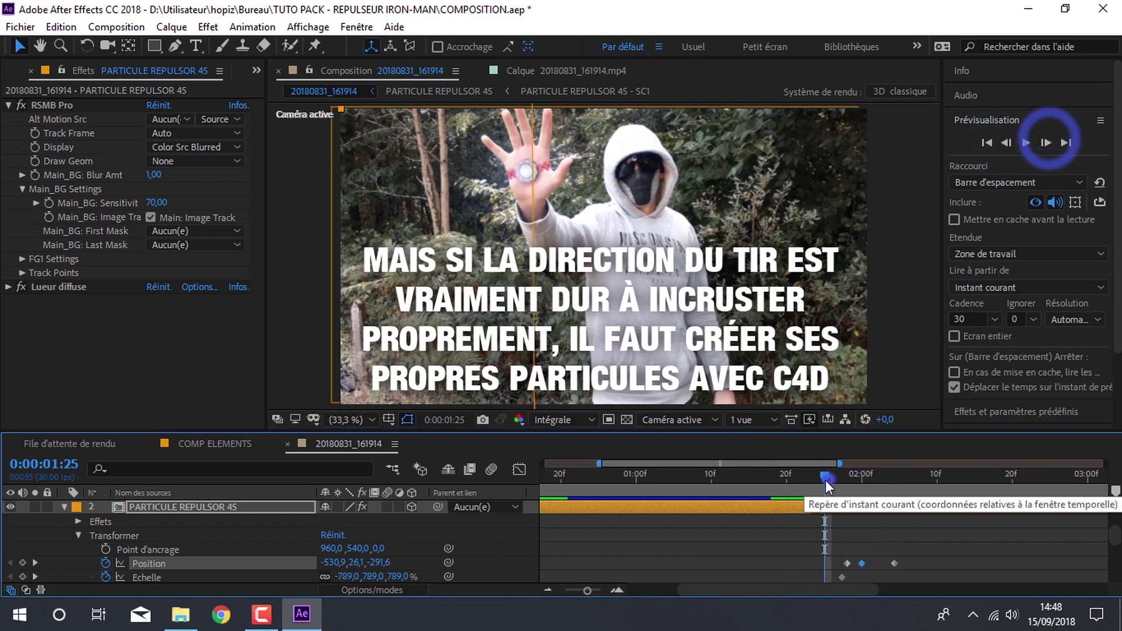
drag(824, 475, 997, 475)
Step: Leave After Effects and open PARTICULE IRON MAN REPULSOR 45.c4d from the project folder
click(64, 506)
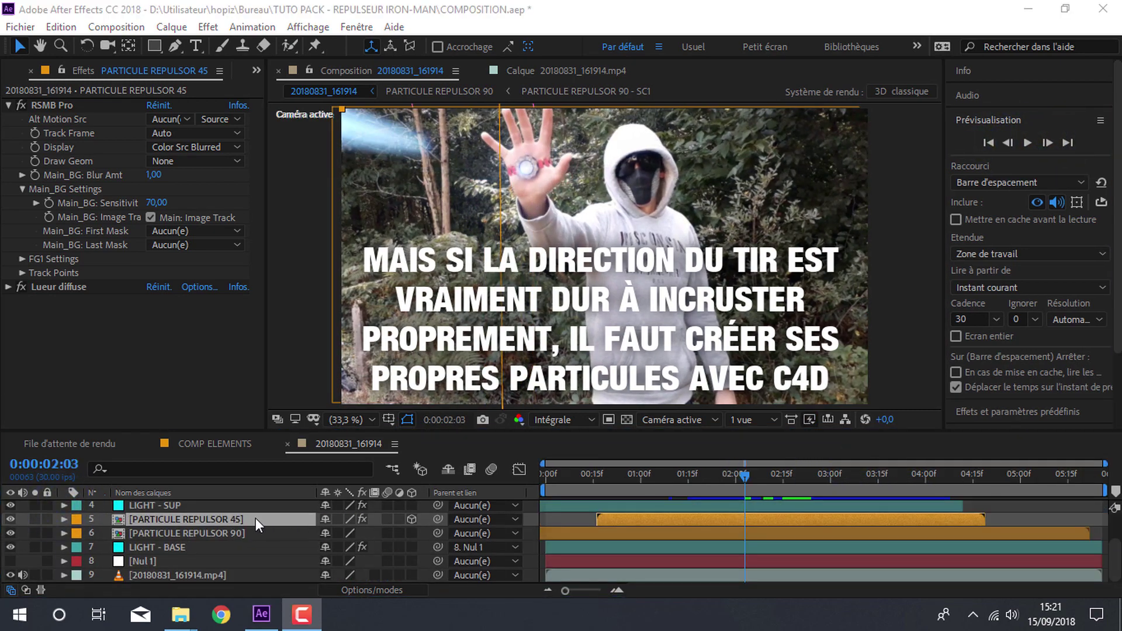
click(1035, 14)
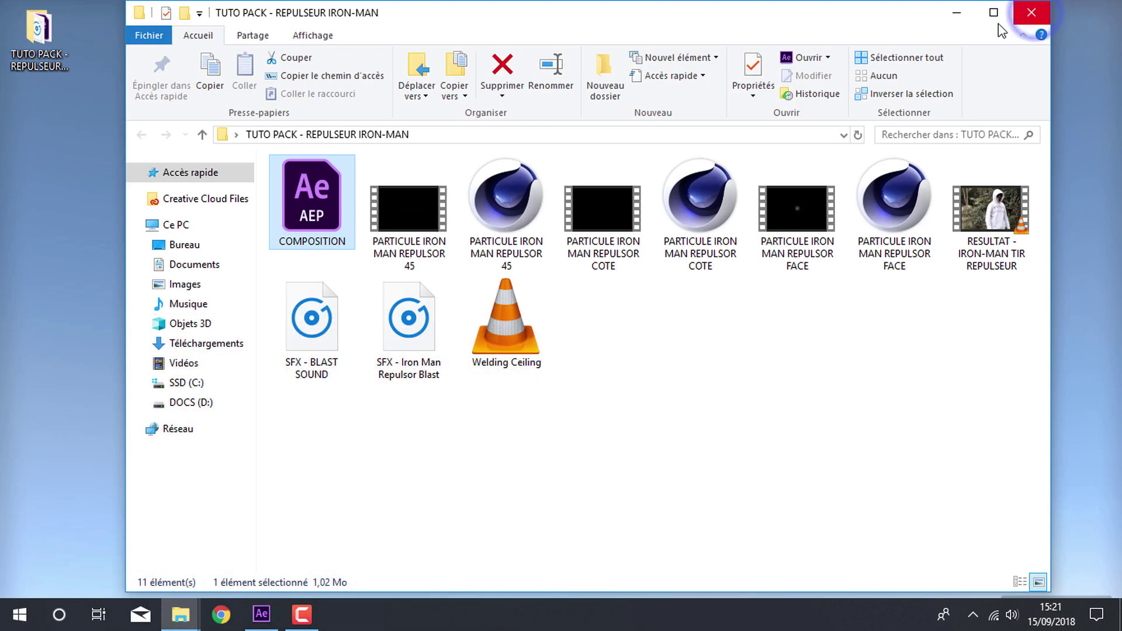
double_click(507, 191)
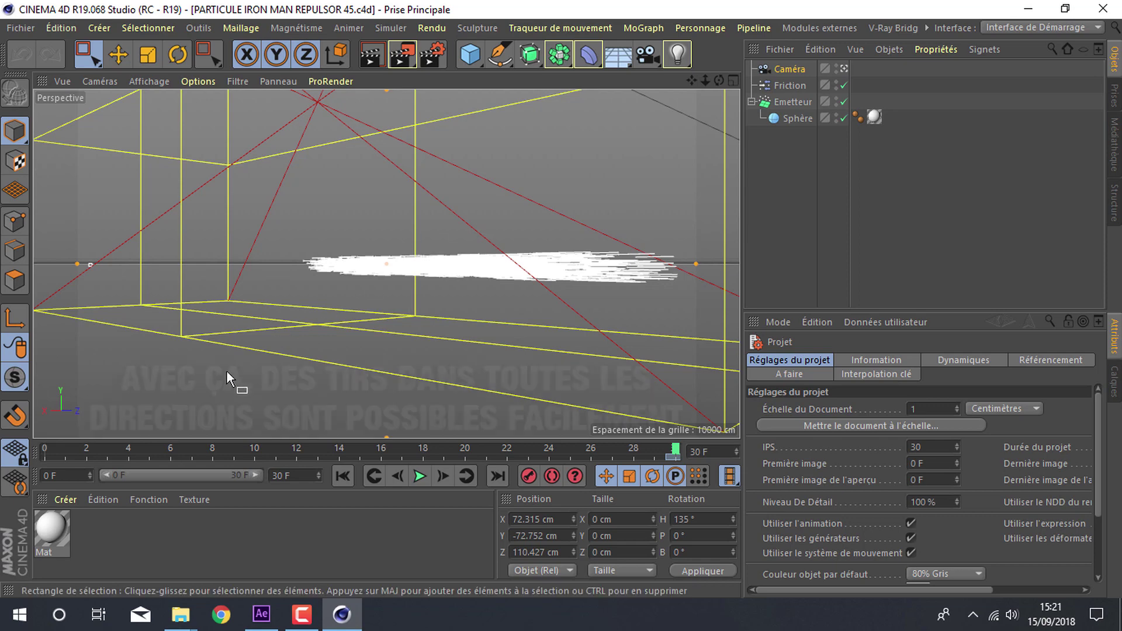
Step: Orbit and dolly the Cinema 4D camera to heading 40.05°, scrubbing to check the particle streak
drag(48, 448, 121, 452)
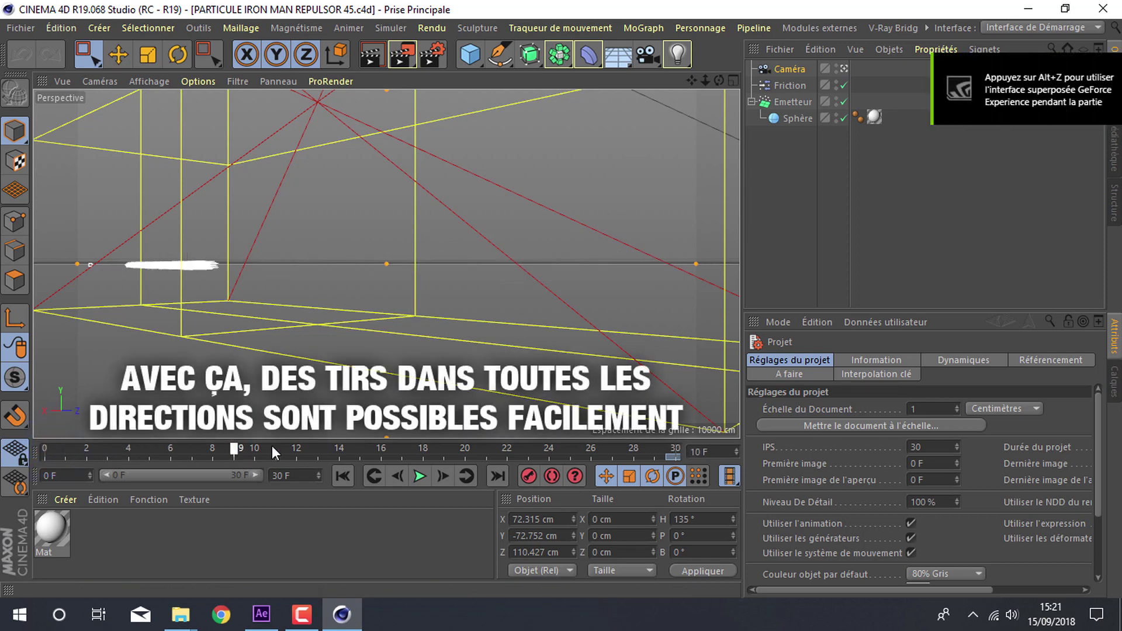
click(750, 69)
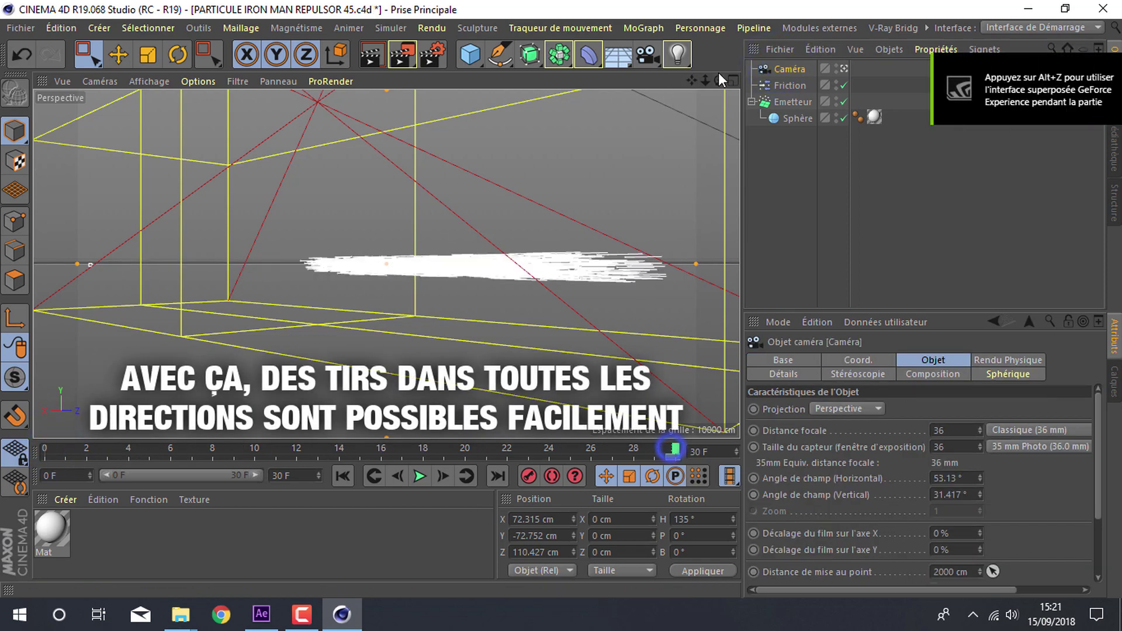
mouse_move(718, 79)
mouse_down()
mouse_move(560, 297)
mouse_move(564, 310)
mouse_up()
drag(483, 453, 153, 462)
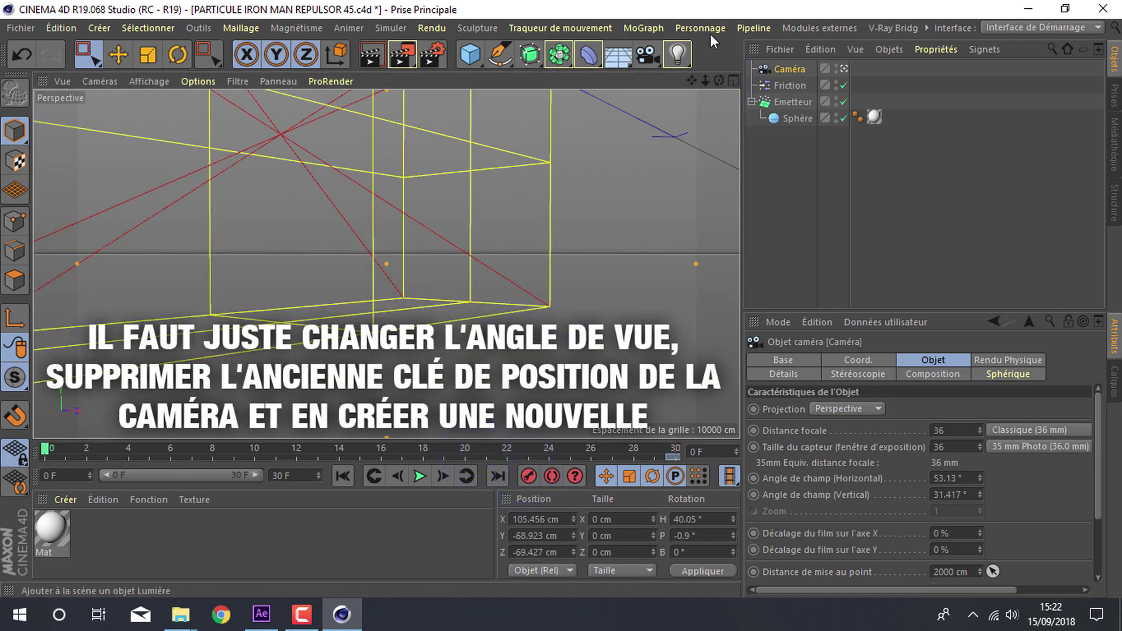
drag(705, 80, 709, 83)
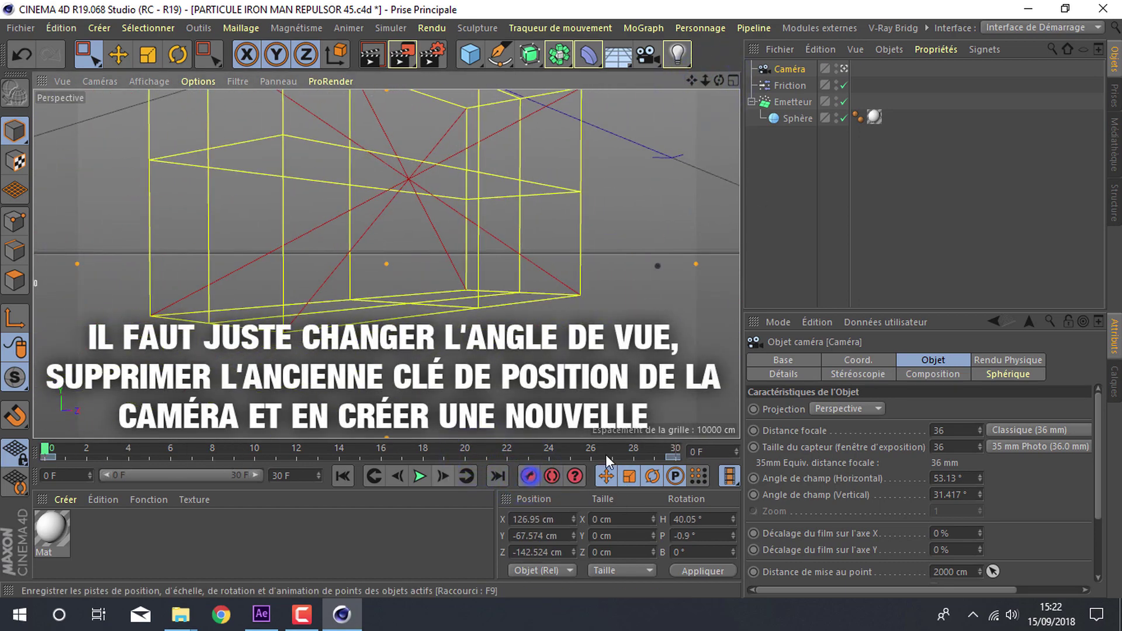
drag(593, 451, 339, 455)
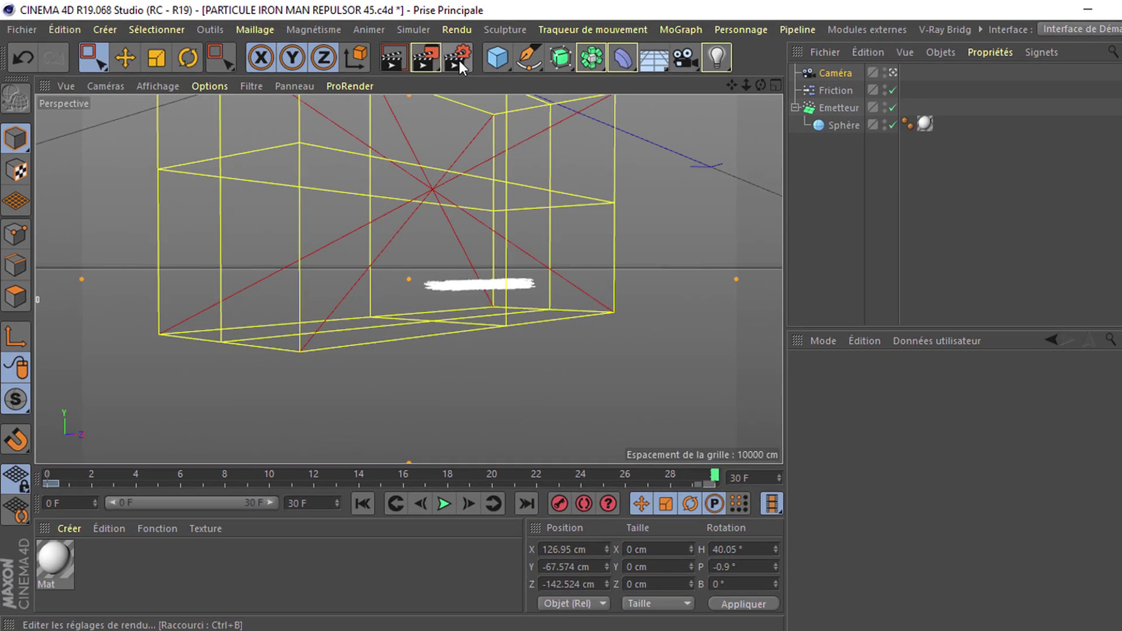
Step: Enable AVI saving in Render Settings and start rendering to the Picture Viewer
click(434, 55)
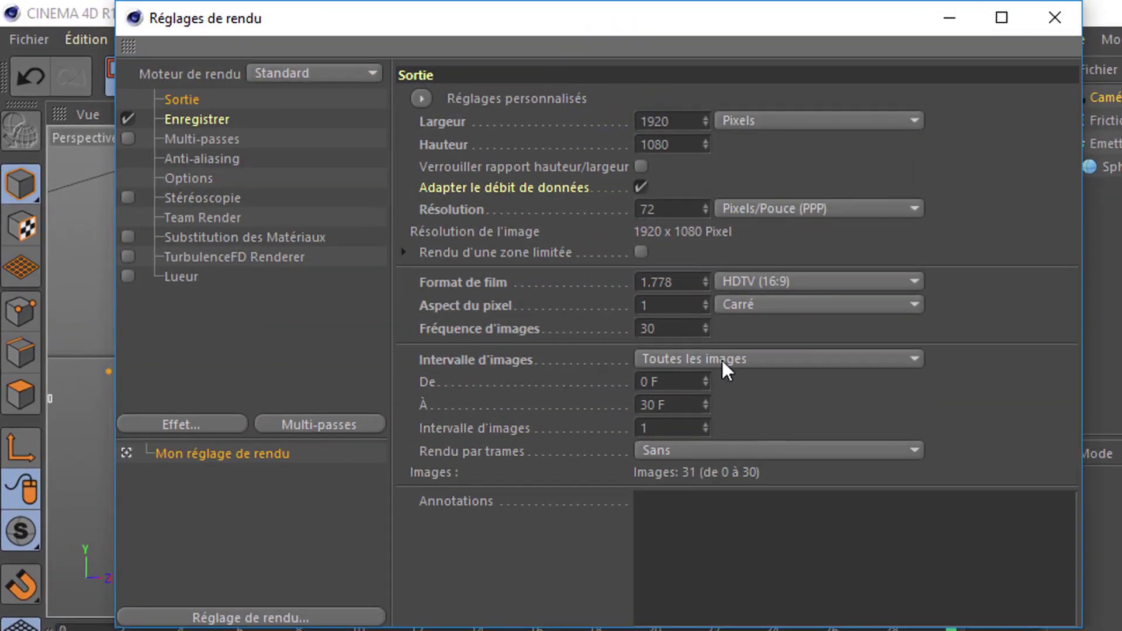
click(215, 120)
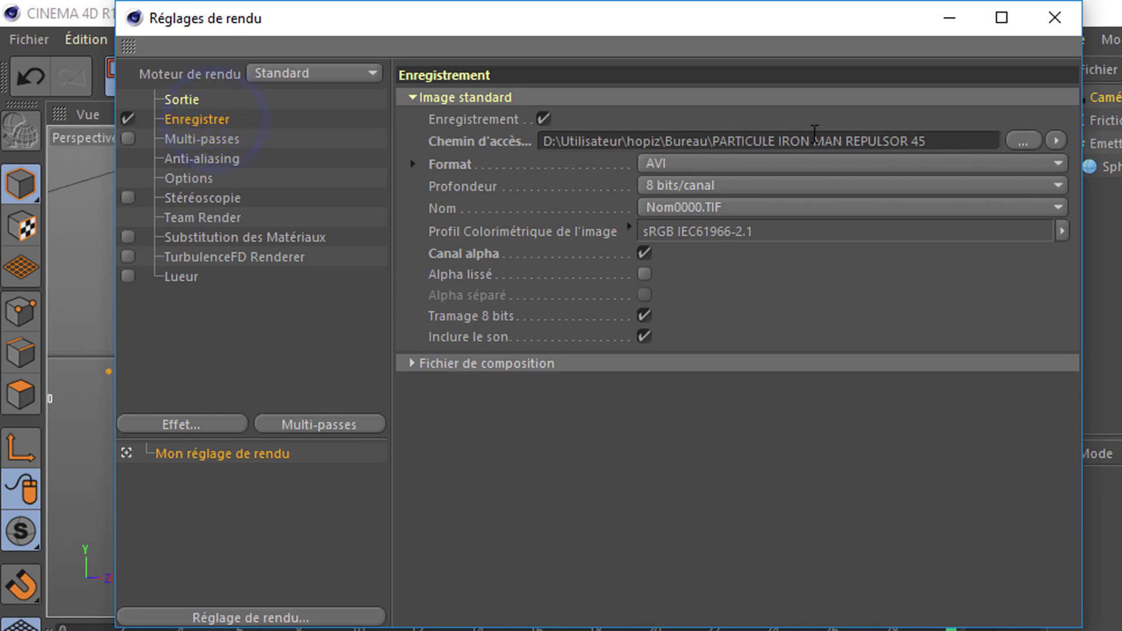
click(1055, 17)
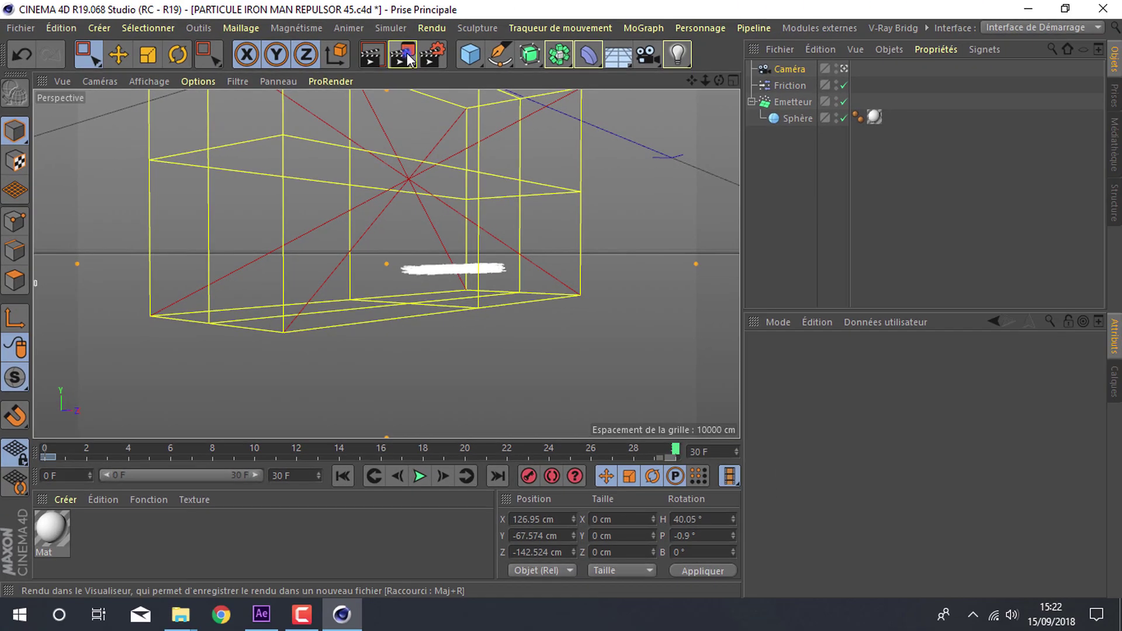
click(412, 55)
click(594, 293)
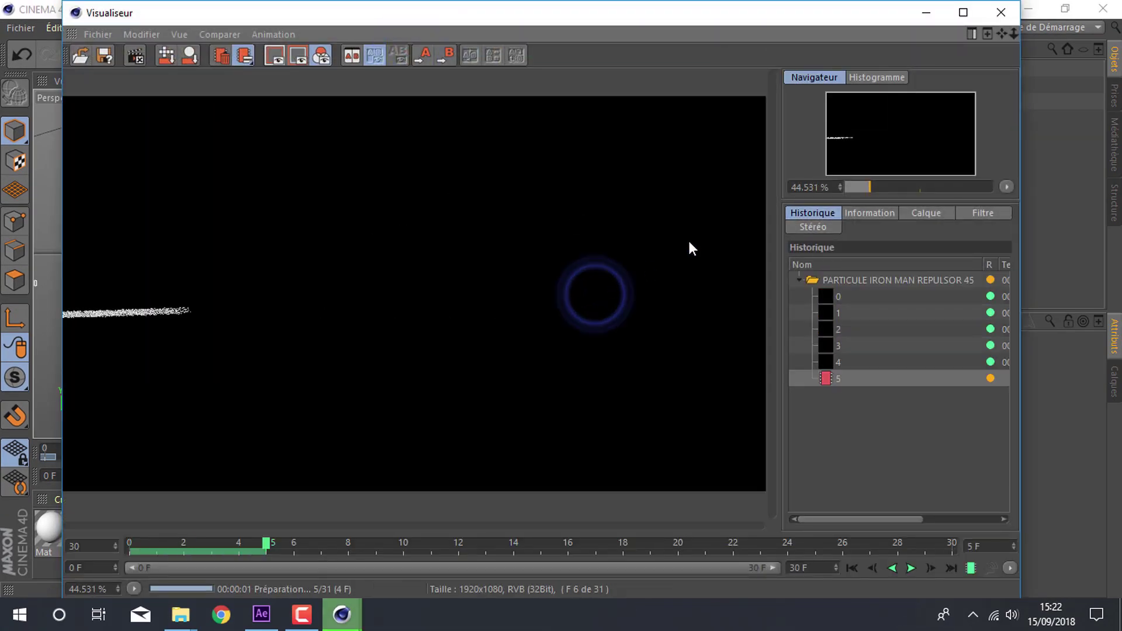
click(1000, 12)
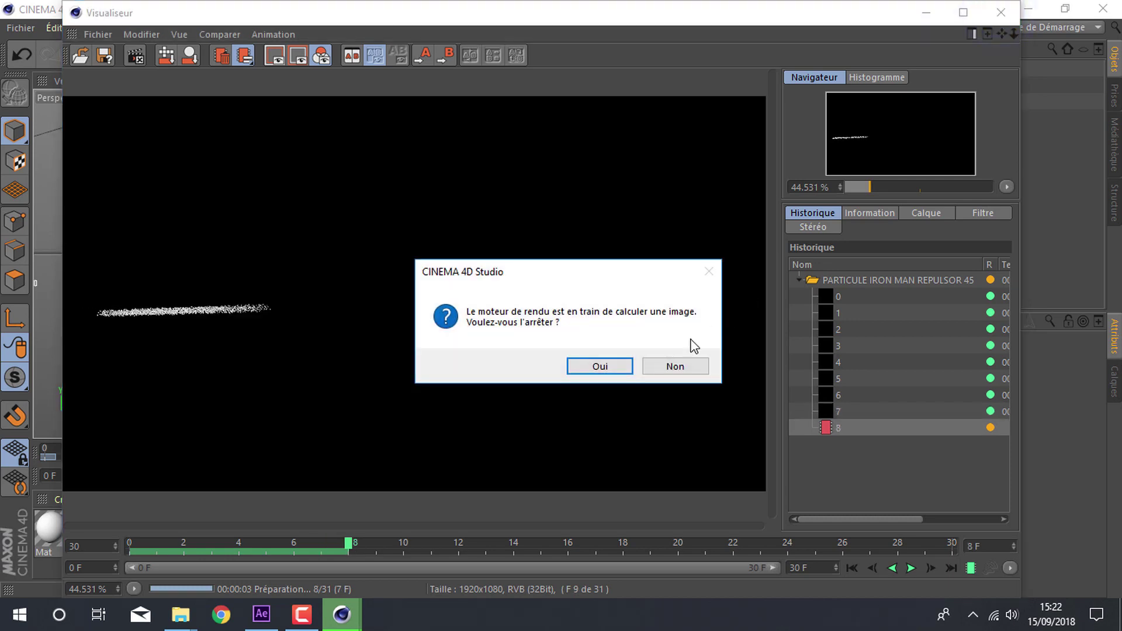
click(675, 366)
Step: Quit Cinema 4D without saving and close the project folder window
click(1100, 10)
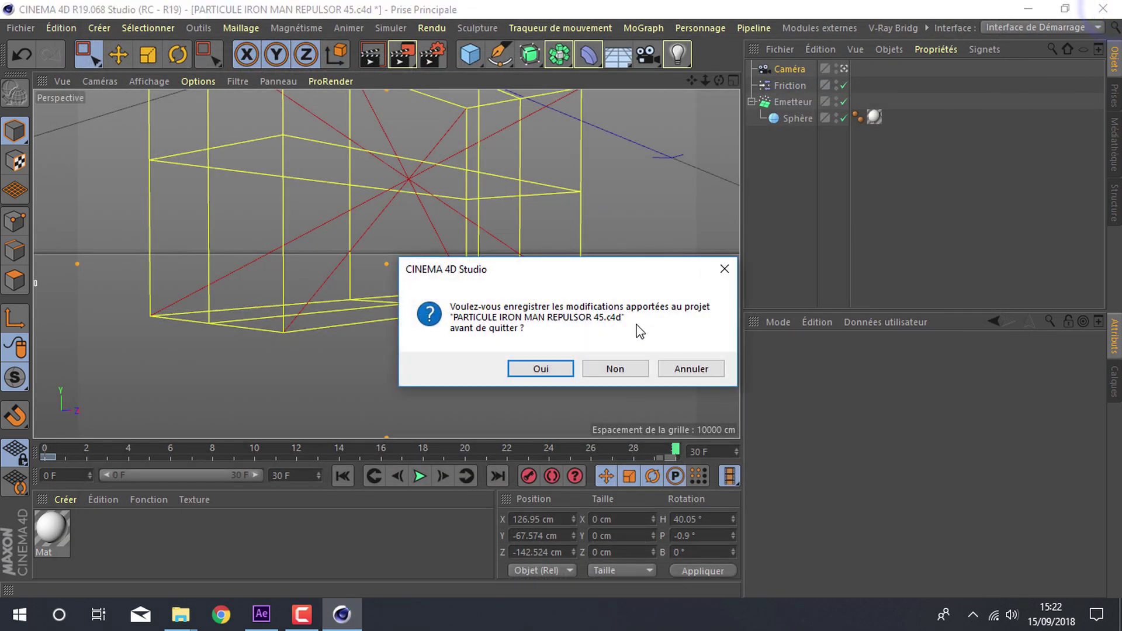
click(620, 370)
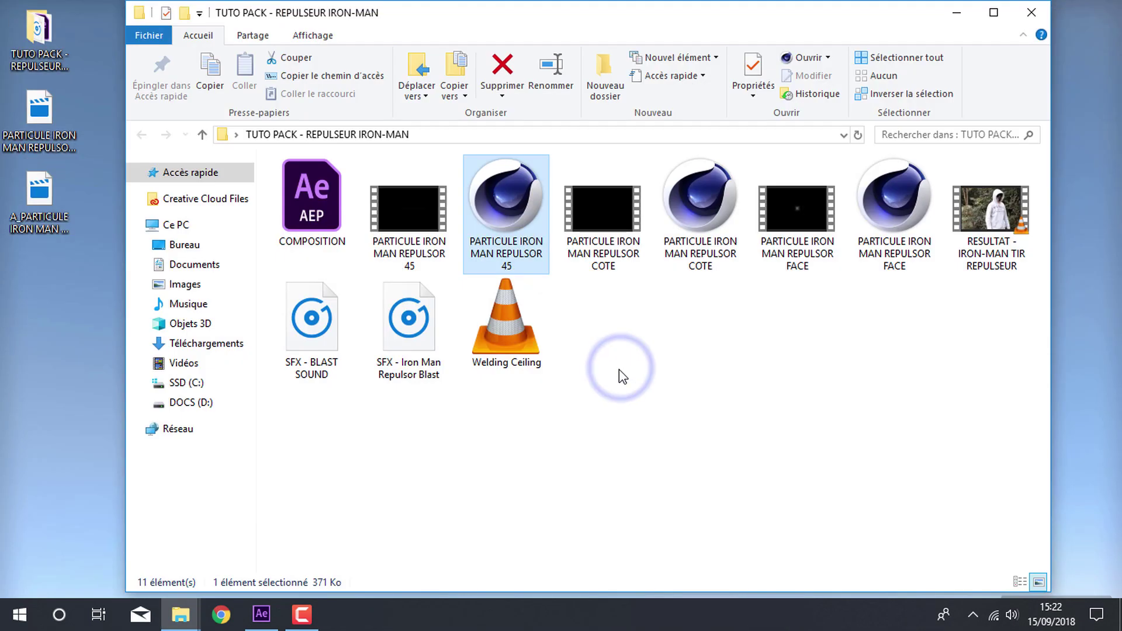
click(1026, 19)
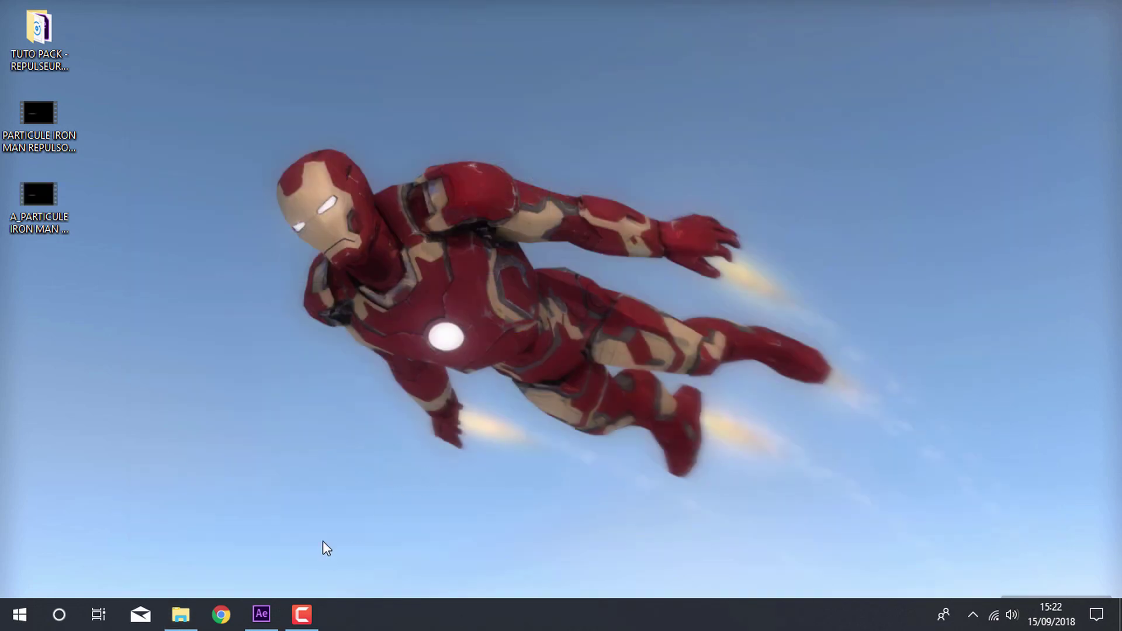
Step: Delete the two particle video files from the desktop to the Recycle Bin
drag(261, 471, 27, 152)
key(Delete)
key(Return)
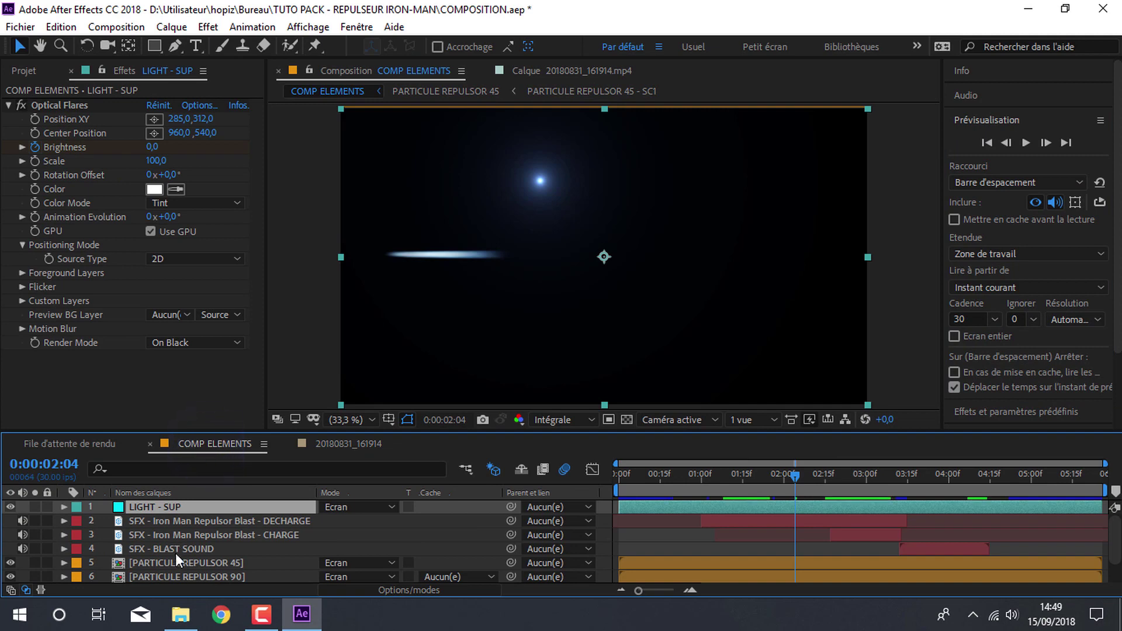
Step: Paste the Welding Ceiling layer into the 20180831_161914 composition
key(ctrl+v)
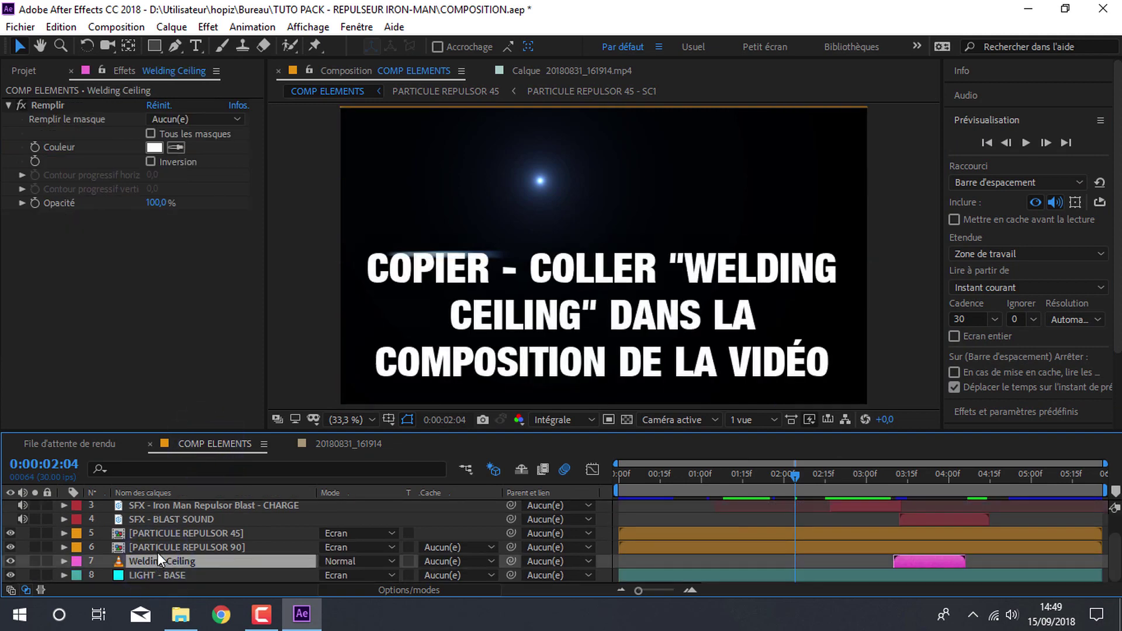
click(342, 443)
click(169, 581)
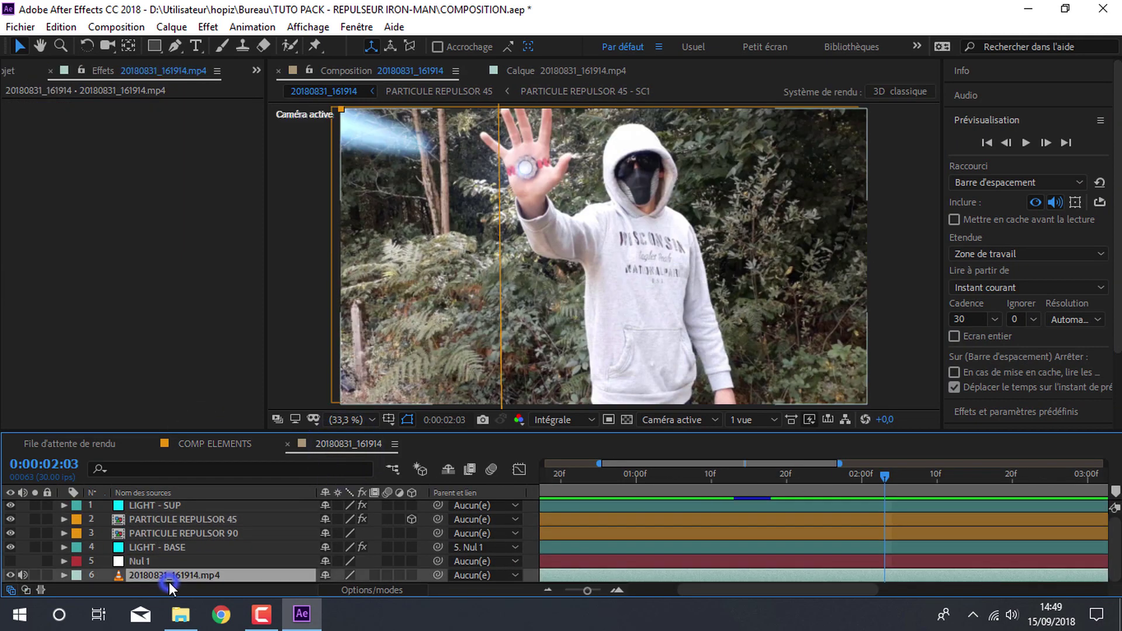
click(430, 531)
key(ctrl+v)
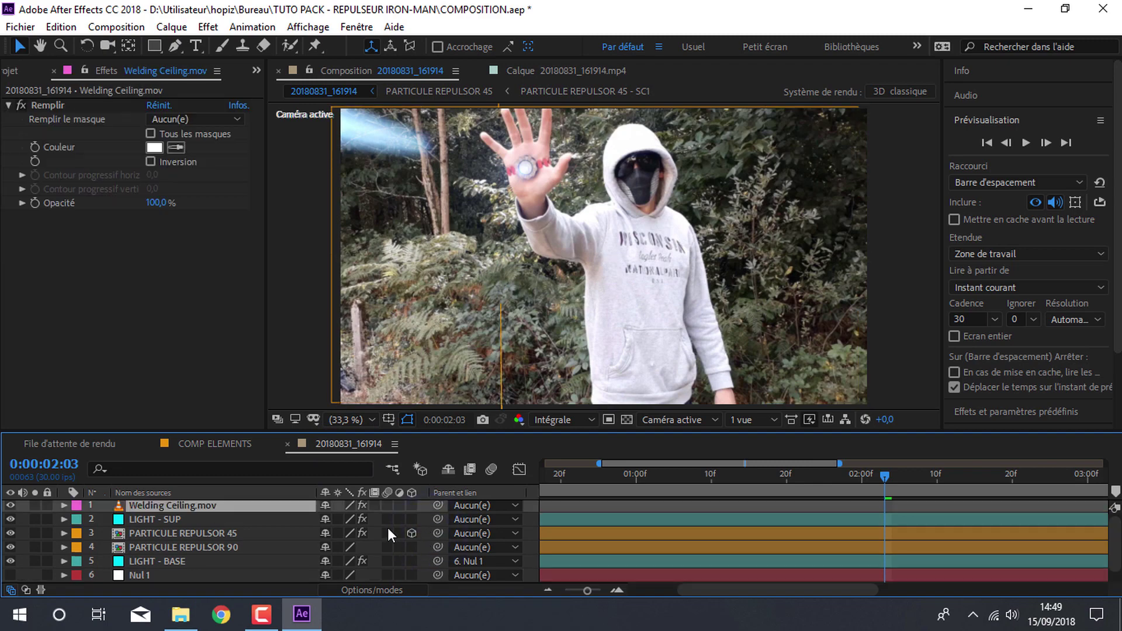
Step: Slide the sparks clip so it starts at the 0:00:01:29 shot
drag(900, 483, 853, 482)
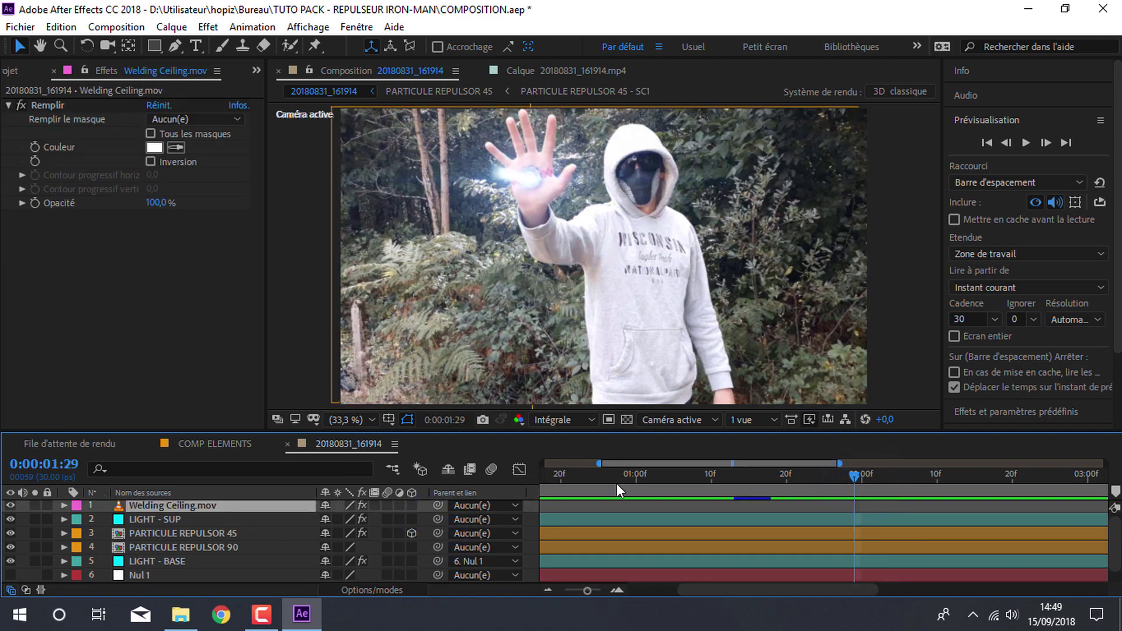
drag(617, 506, 641, 510)
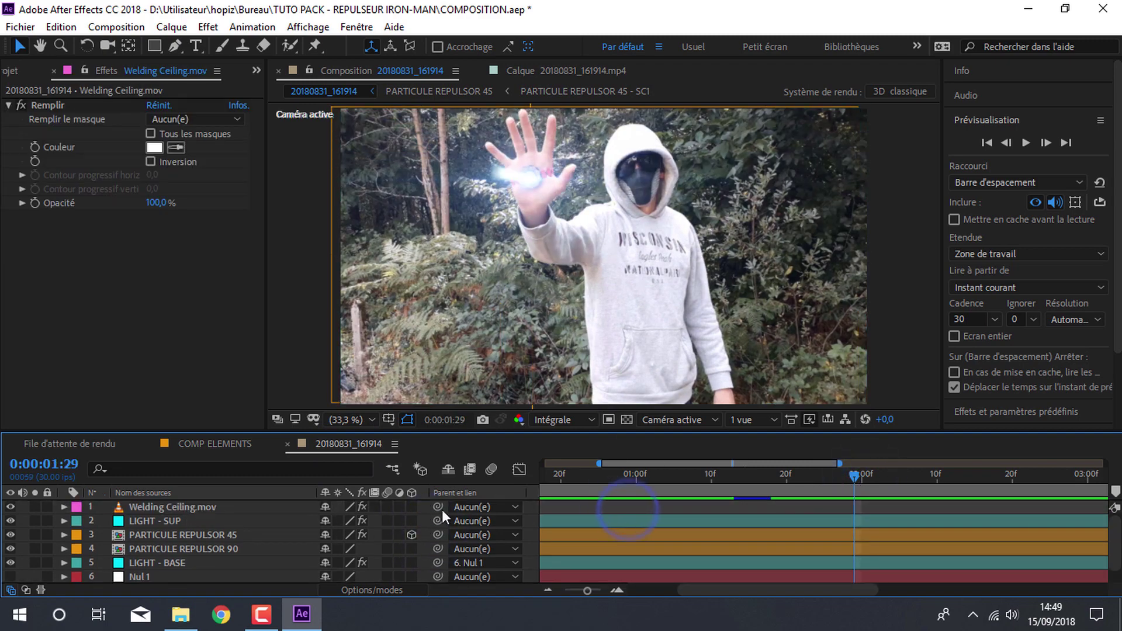
click(201, 506)
drag(587, 591, 554, 589)
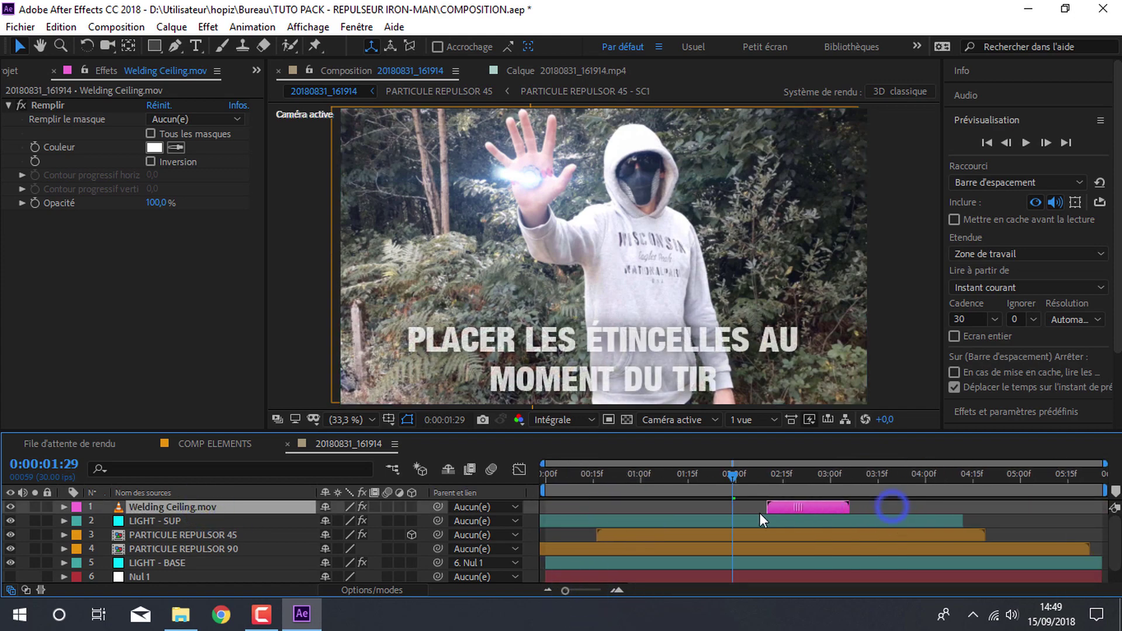
drag(893, 508, 705, 508)
click(583, 589)
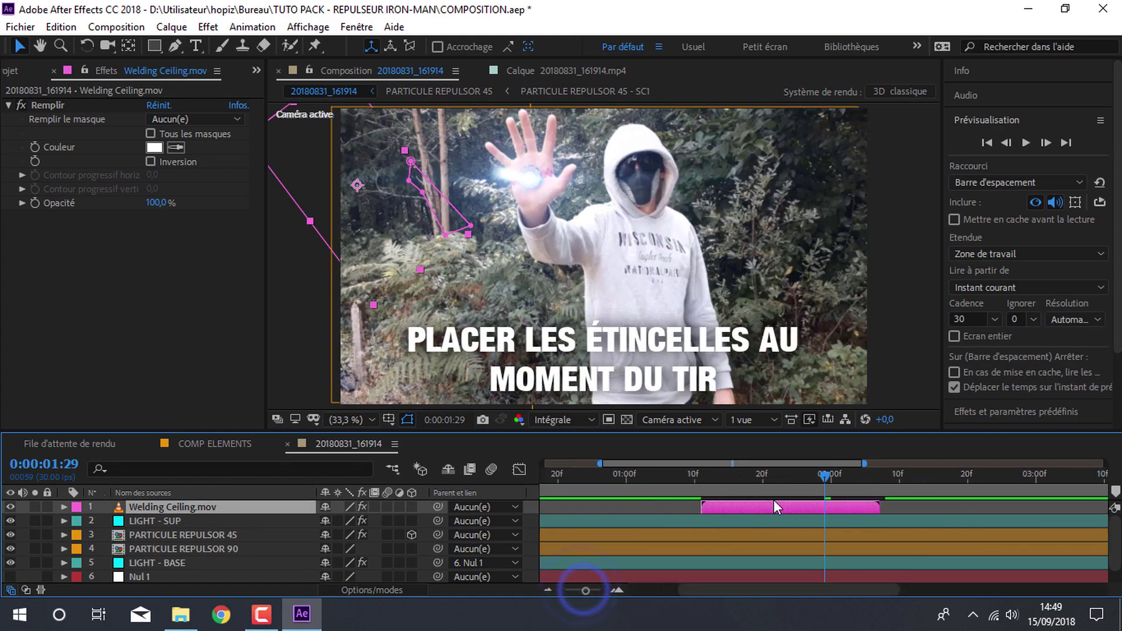
drag(774, 506, 867, 508)
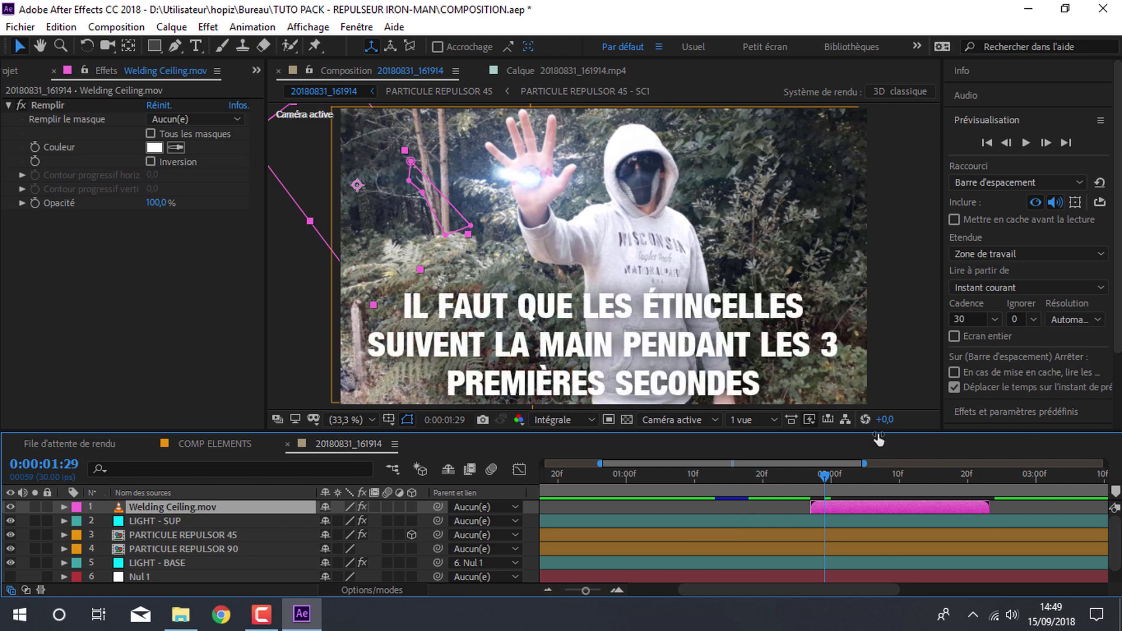
click(1045, 142)
click(1046, 142)
click(1045, 142)
click(1045, 142)
click(1045, 142)
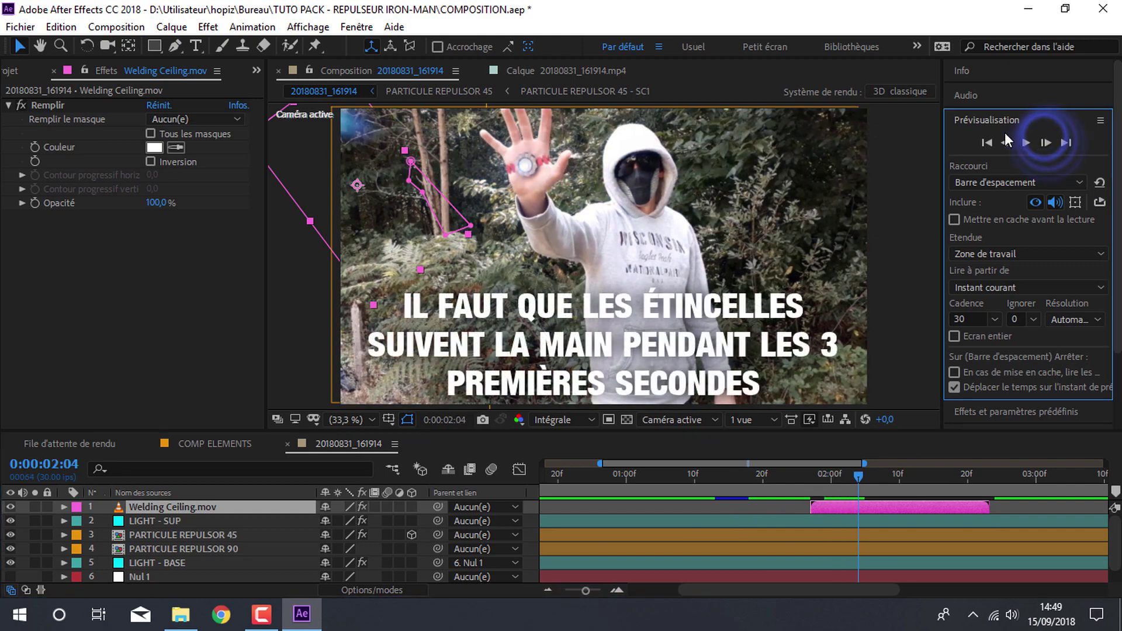
Step: Place the sparks on the raised hand at position 500,85 with 78° rotation
drag(444, 196, 549, 169)
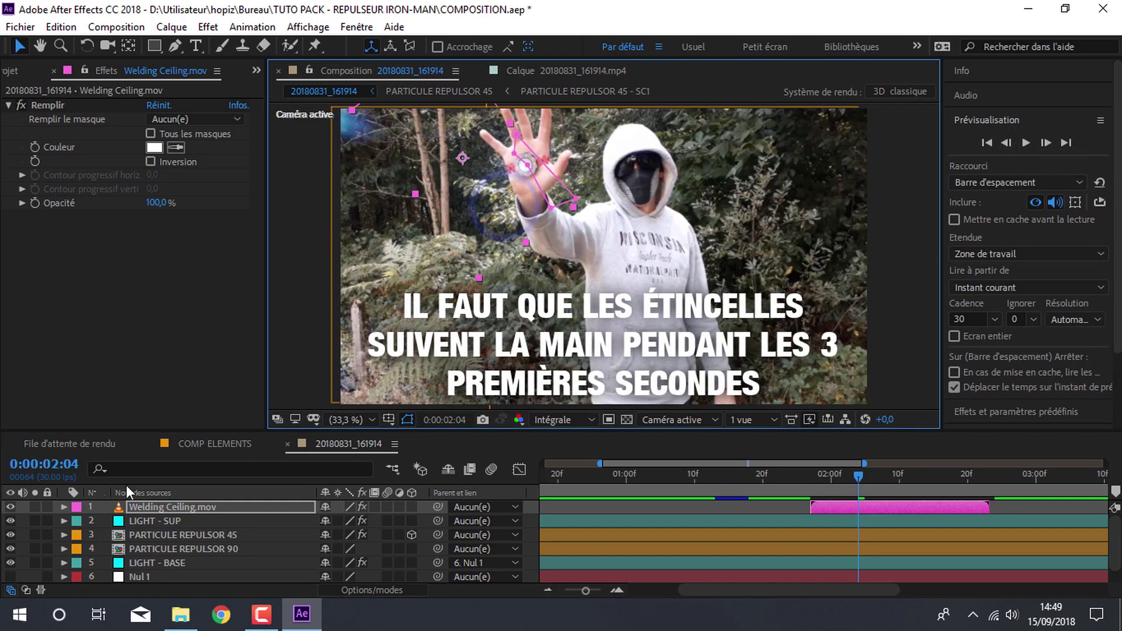
click(65, 507)
click(78, 552)
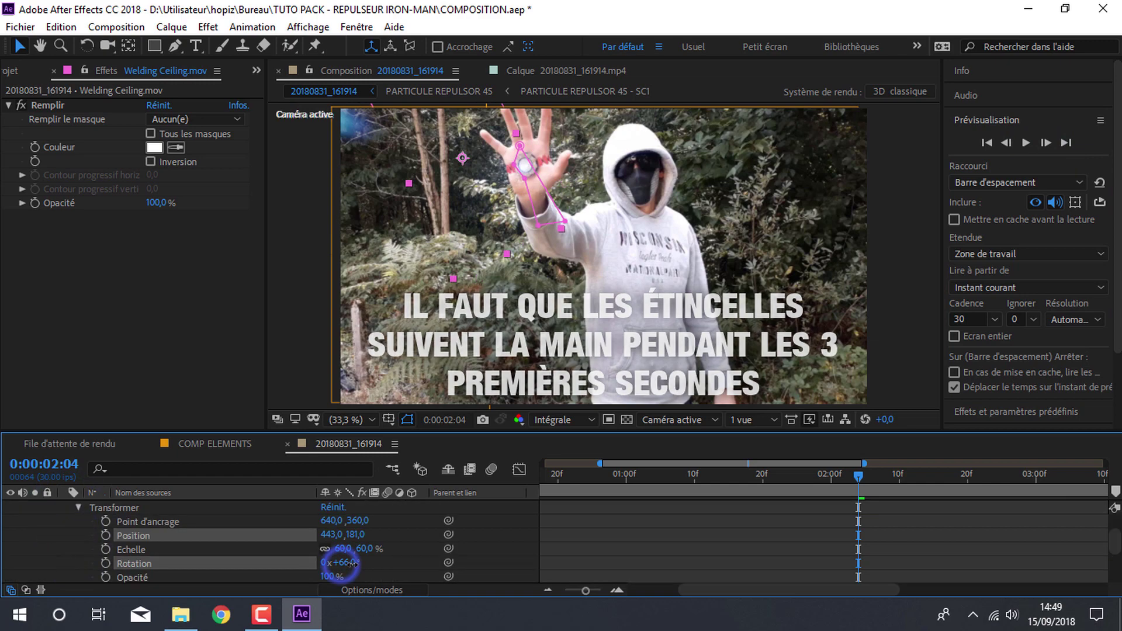
click(451, 186)
drag(451, 186, 454, 185)
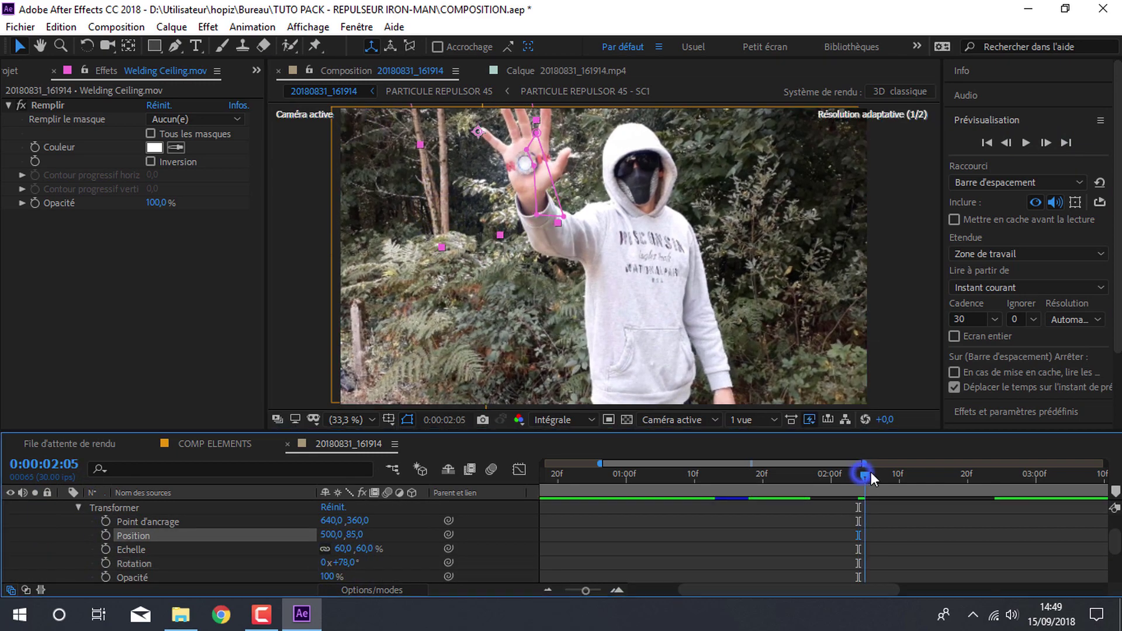
Step: Preview the sparks placement around 0:00:01:29
drag(859, 474, 780, 479)
scroll(847, 518, up, 2)
key(space)
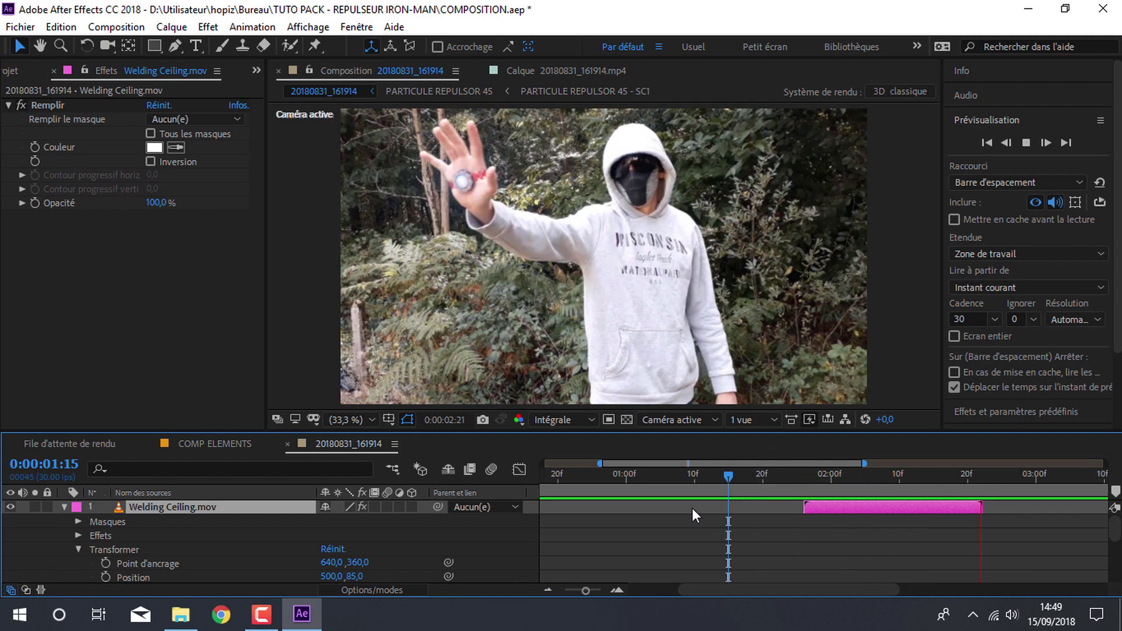
mouse_move(711, 487)
mouse_down()
mouse_move(951, 488)
mouse_move(1064, 465)
mouse_up()
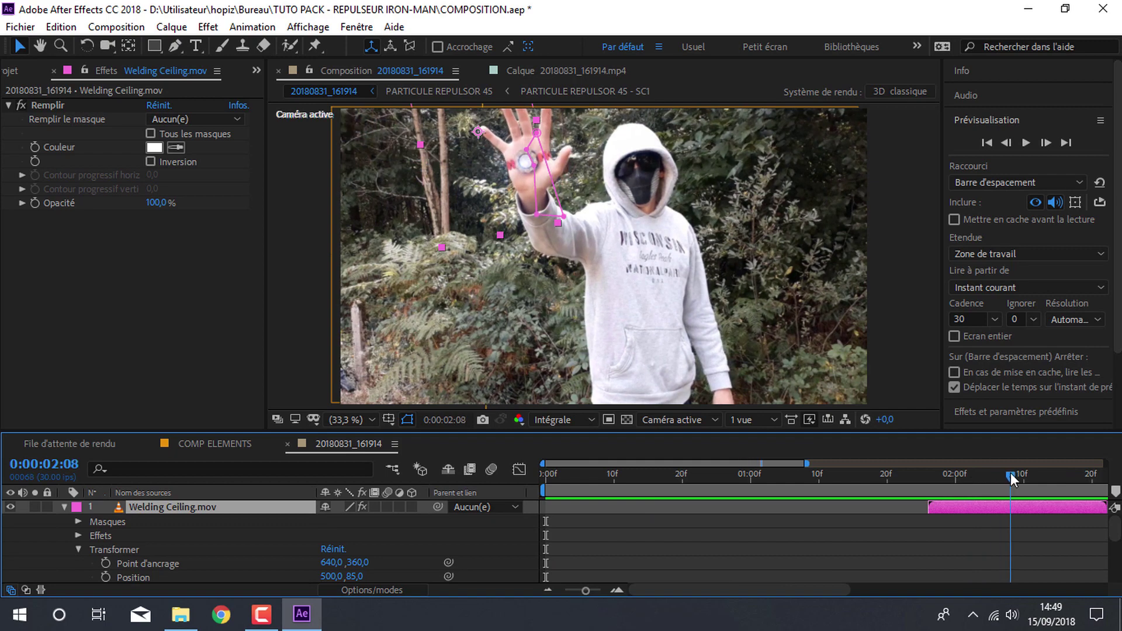
click(66, 508)
click(218, 444)
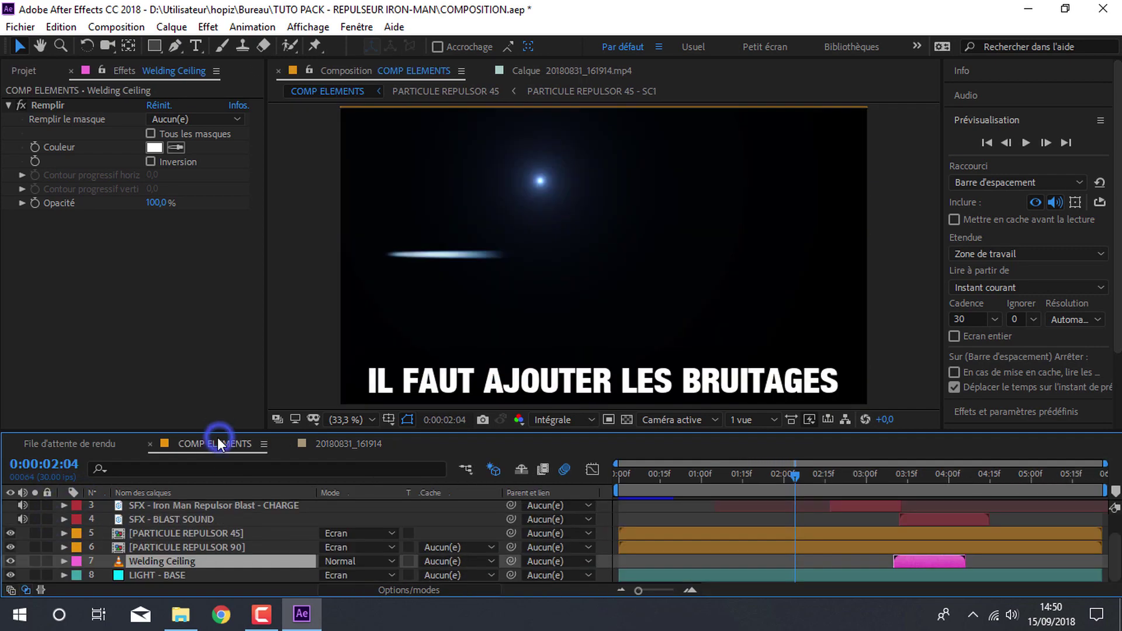
Step: Copy the BLAST SOUND and Repulsor Blast SFX layers into the 20180831_161914 composition
click(187, 518)
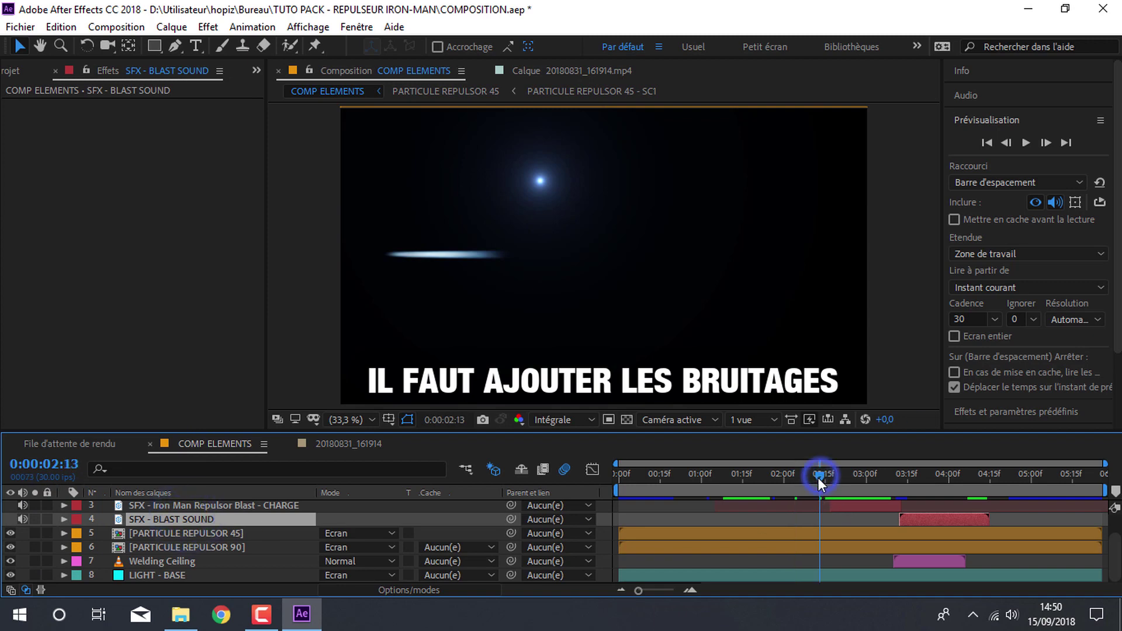
key(space)
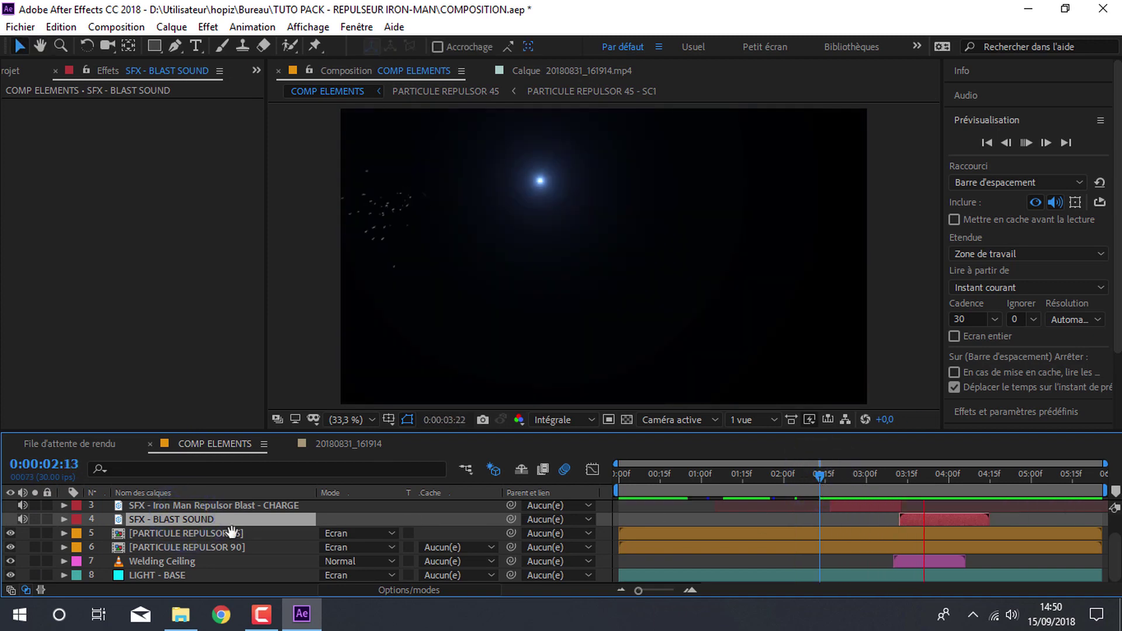
ctrl+click(199, 507)
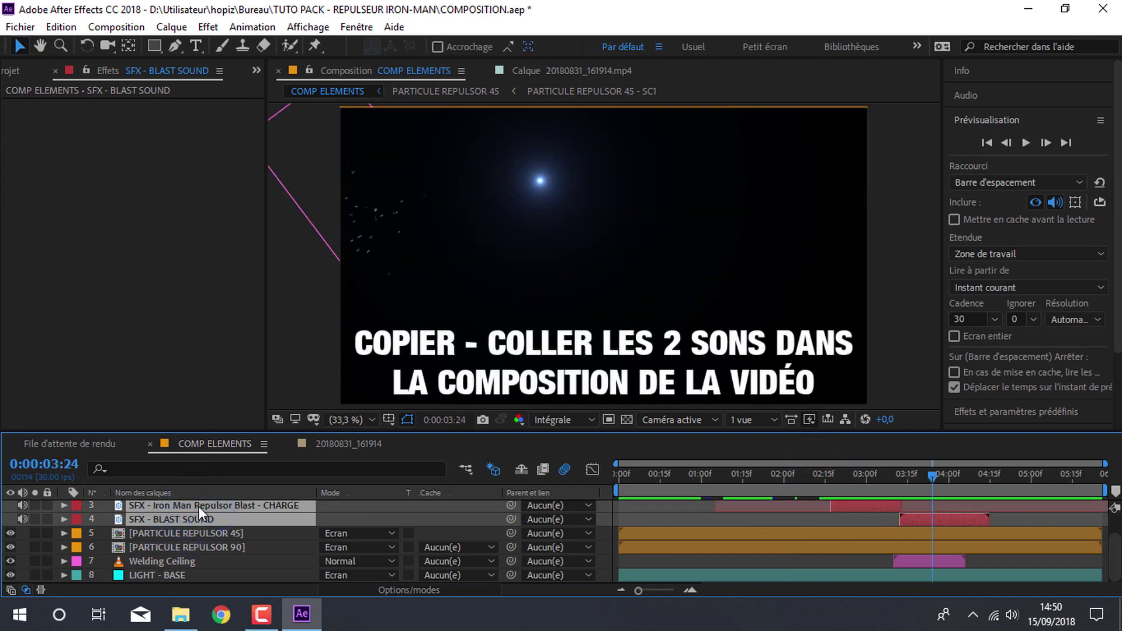
click(316, 445)
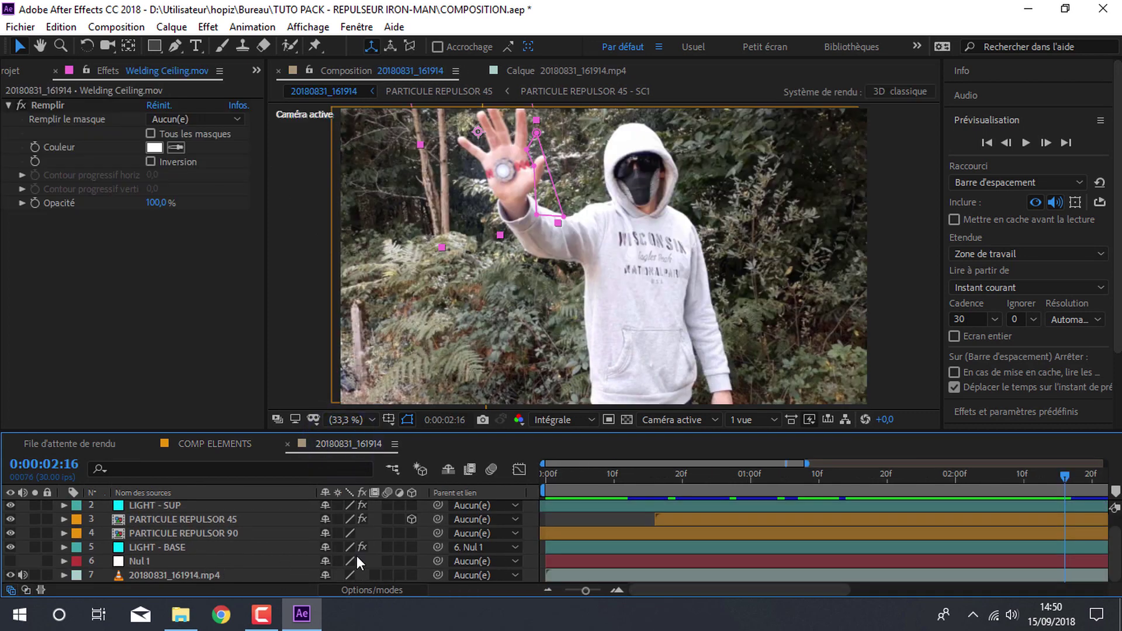
key(ctrl+v)
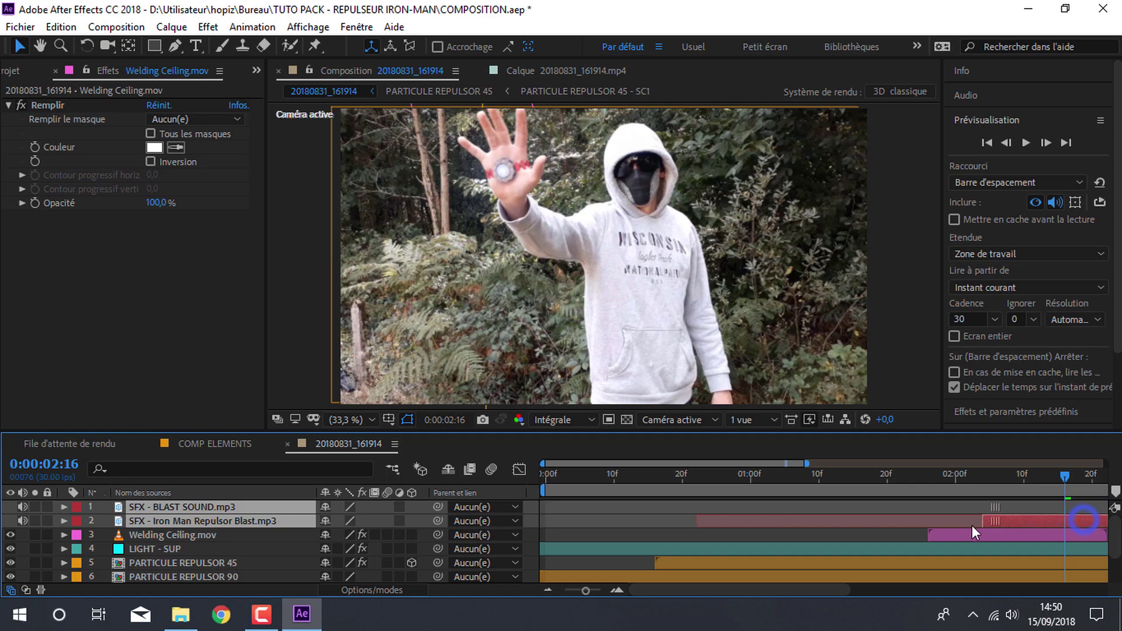
Step: Shift the sounds so BLAST SOUND starts at 0:00:01:27 and preview the timing
drag(930, 479, 936, 478)
drag(993, 509, 970, 507)
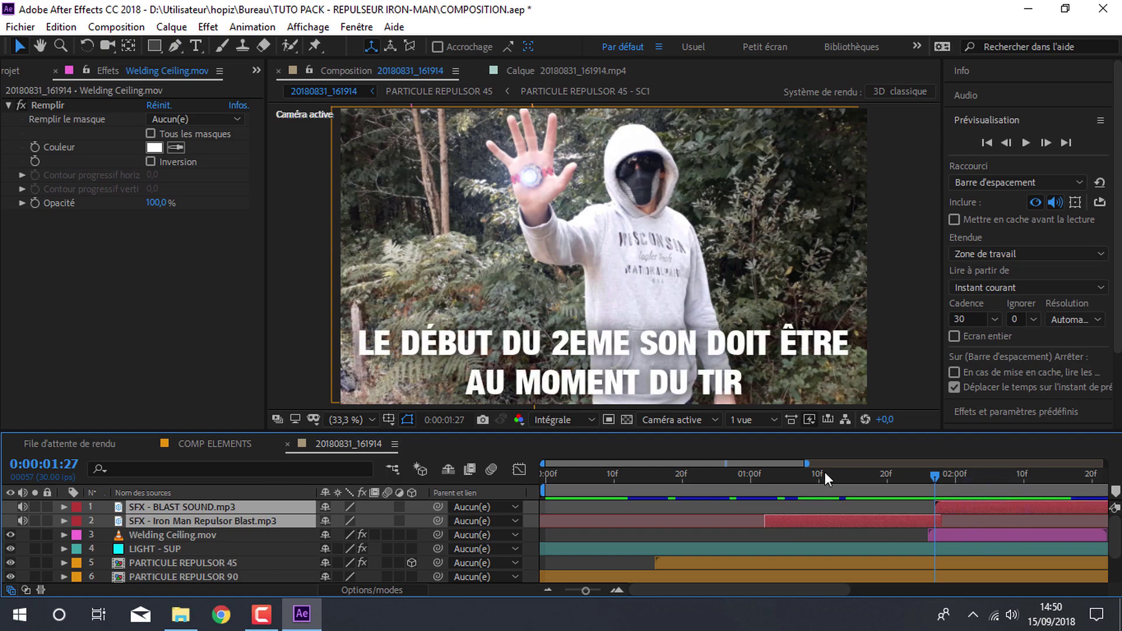
click(756, 474)
key(space)
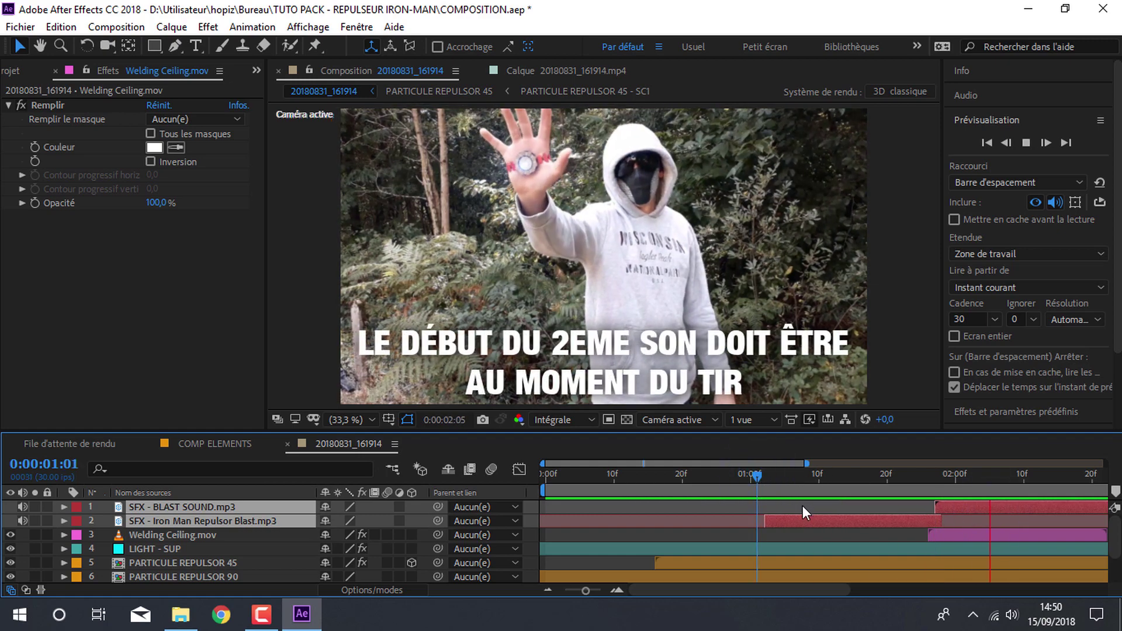
key(space)
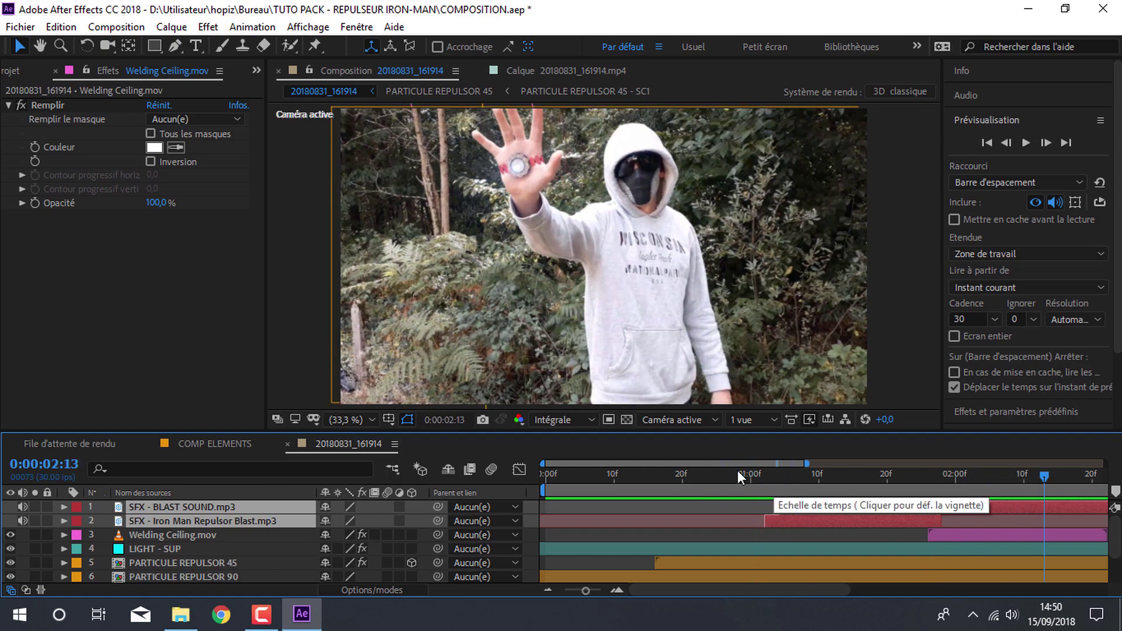
click(302, 548)
Step: Duplicate the 20180831_161914.mp4 footage layer and move the copy above LIGHT - BASE as layer 7
scroll(222, 563, down, 2)
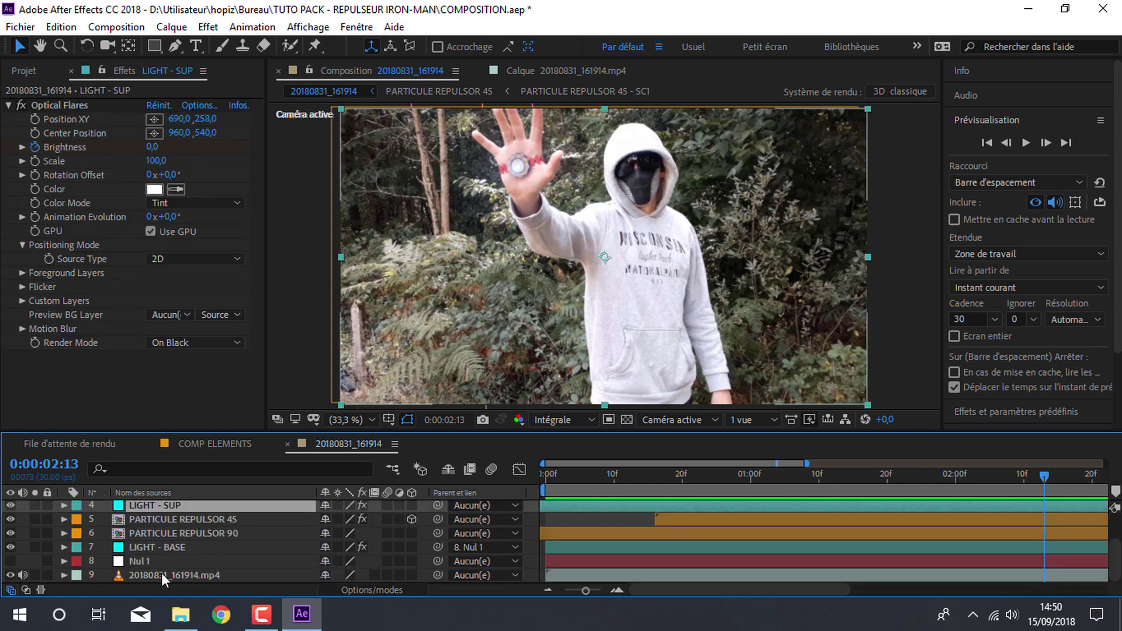
click(161, 574)
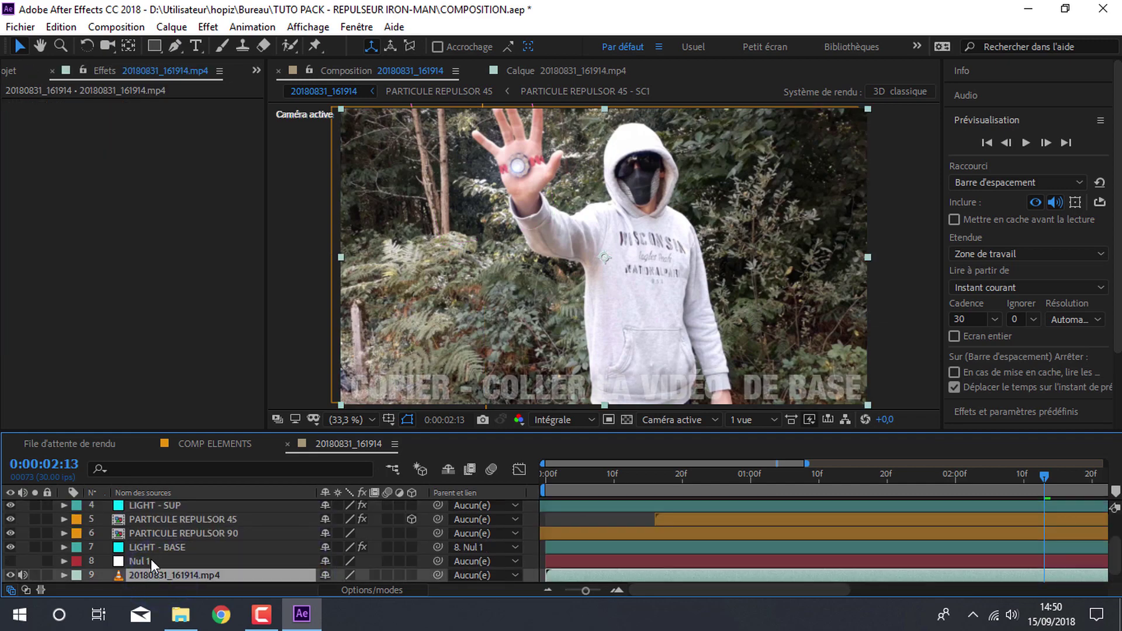
click(163, 575)
key(ctrl+c)
key(ctrl+v)
mouse_move(159, 573)
mouse_down()
mouse_move(169, 503)
mouse_move(169, 548)
mouse_move(268, 538)
mouse_up()
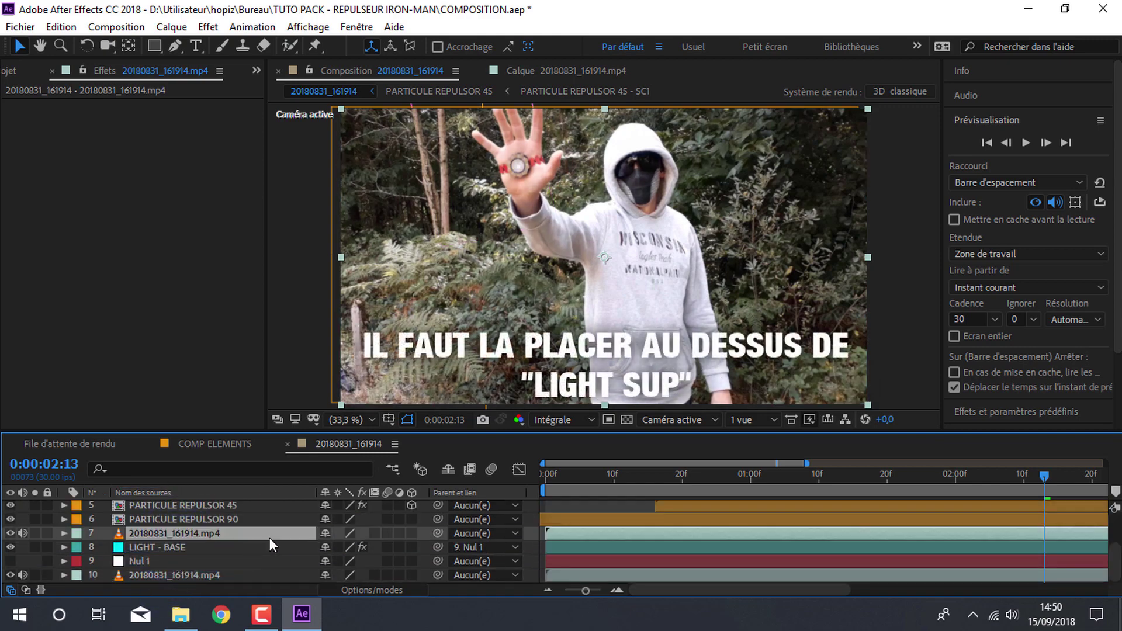
drag(831, 478, 793, 479)
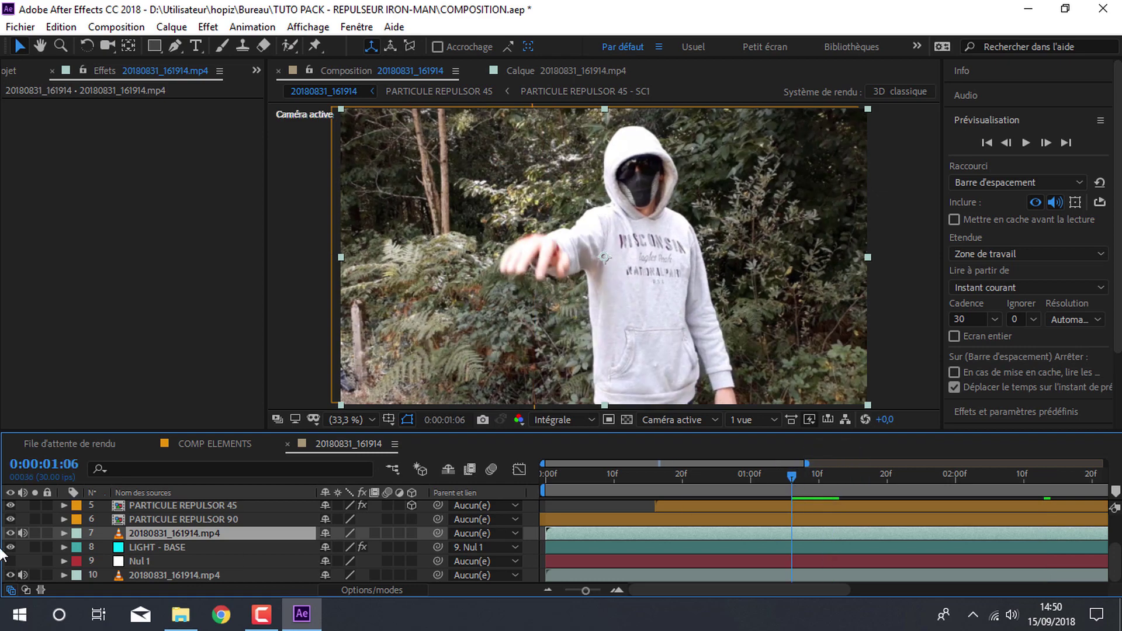
click(10, 533)
Step: Zoom the viewer to 50% and draw a mask around the outstretched hand on the footage copy
click(10, 533)
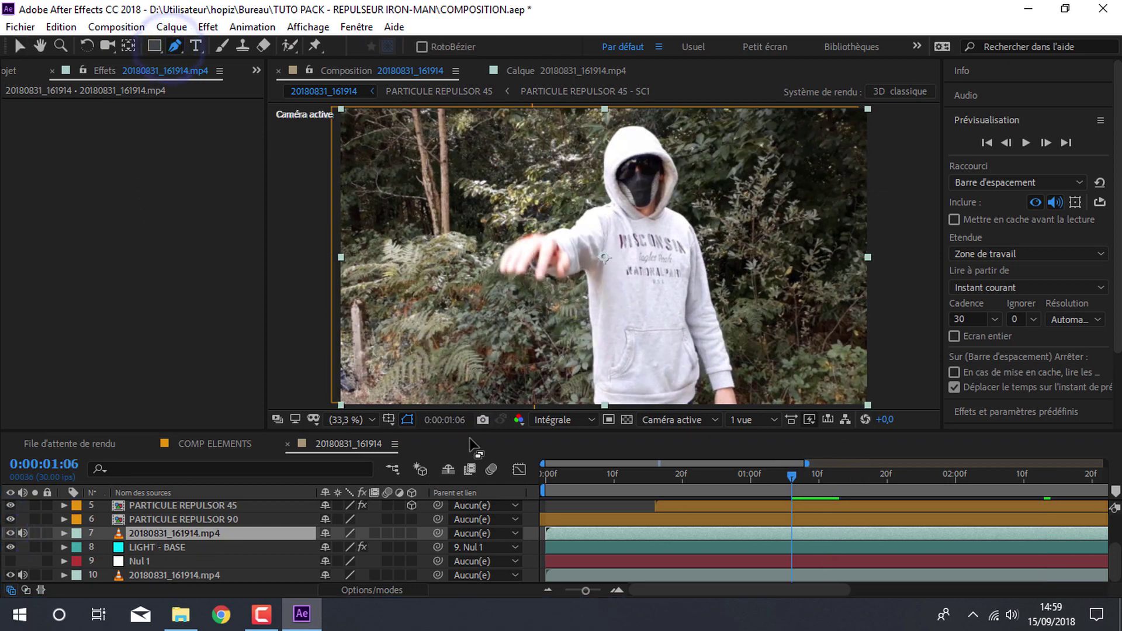
click(357, 419)
click(343, 270)
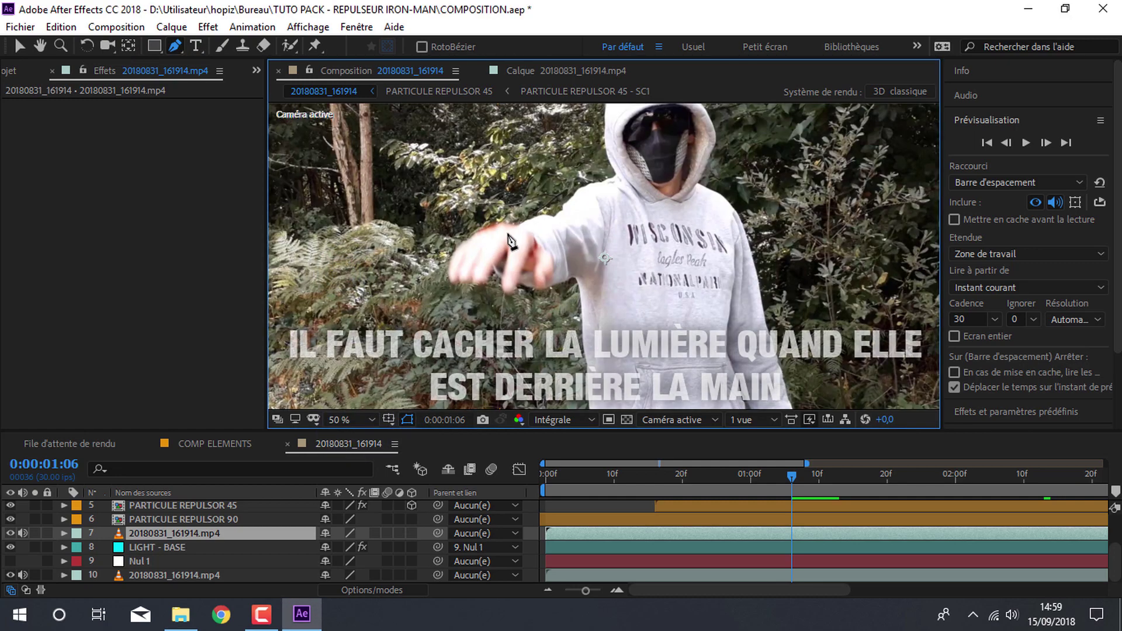
drag(508, 228, 478, 234)
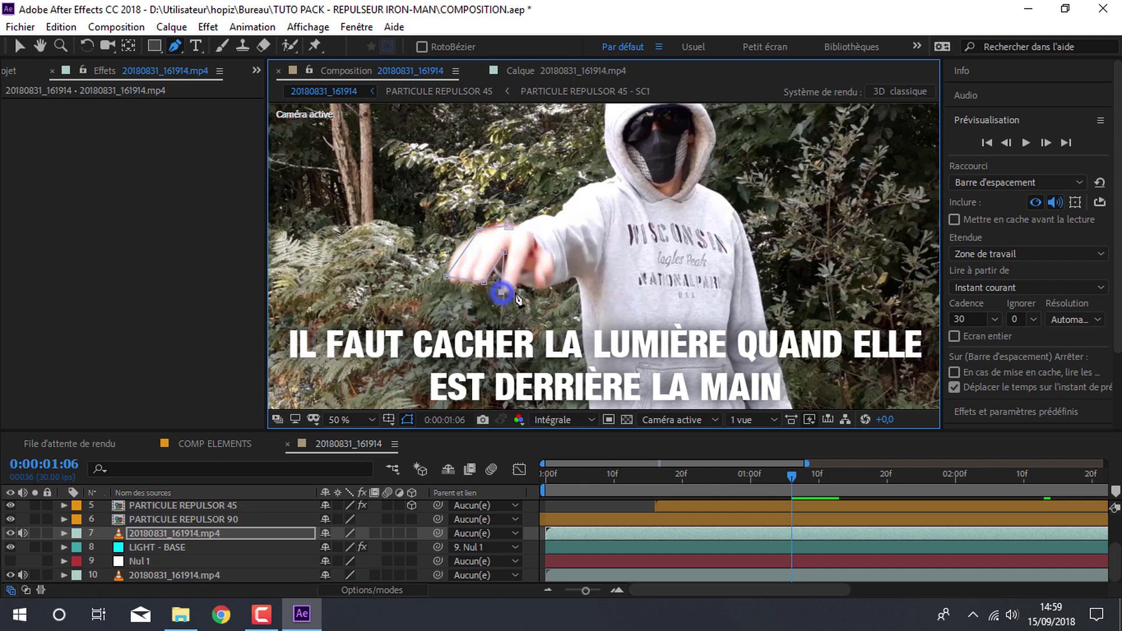
click(532, 251)
click(534, 282)
click(549, 236)
click(508, 225)
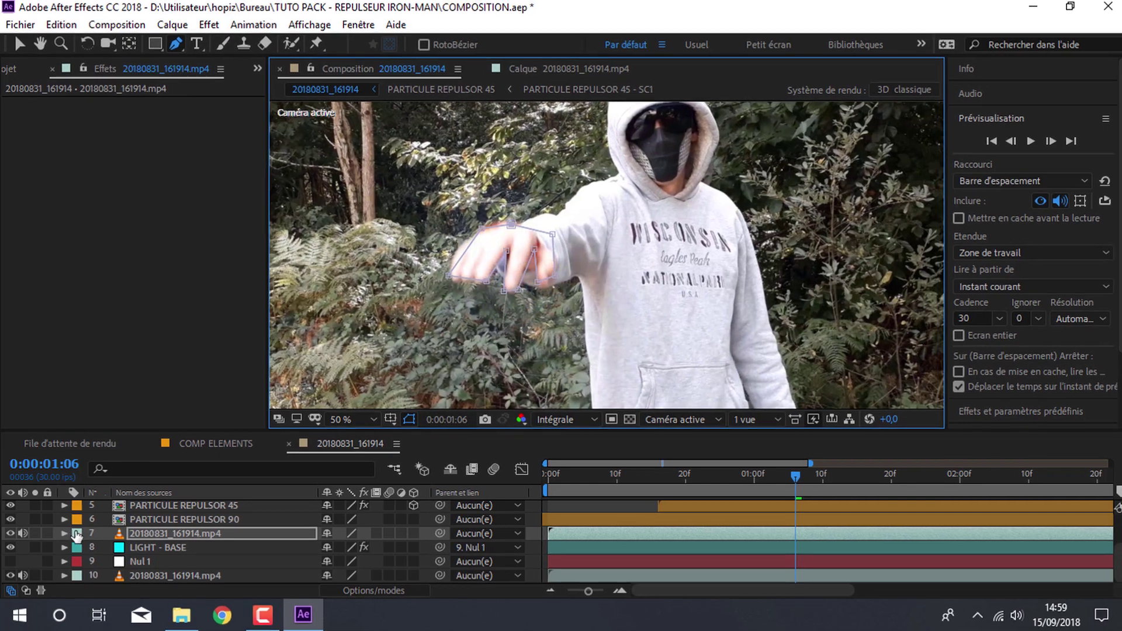
Step: Keyframe Masque 1's path and set its feather to 15 pixels
click(63, 533)
click(92, 558)
scroll(245, 587, down, 1)
click(125, 510)
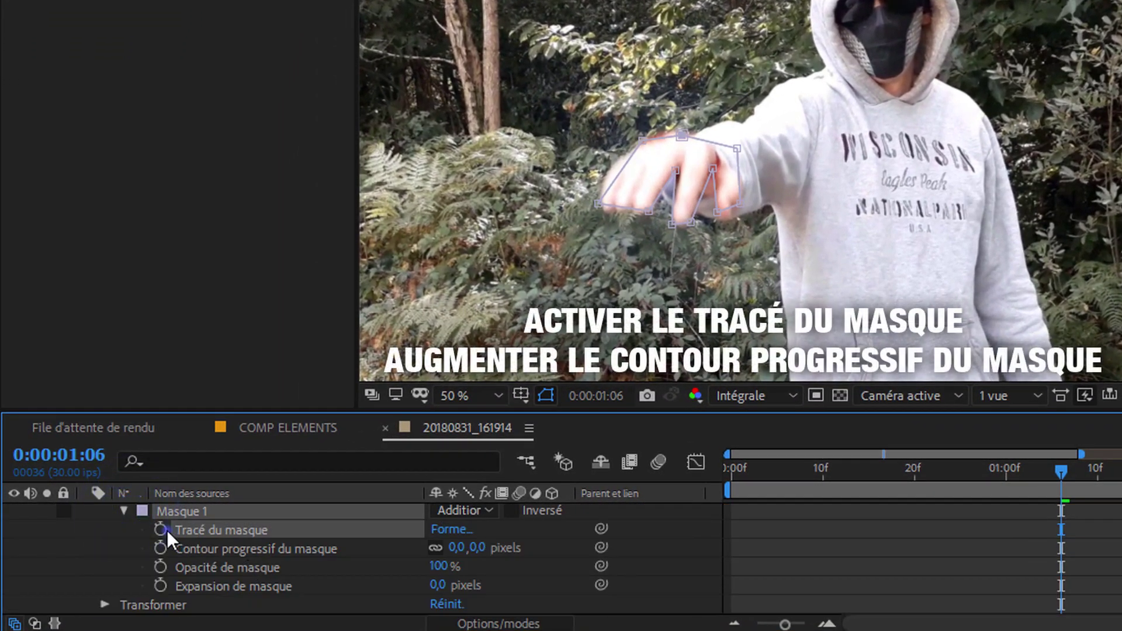
click(167, 530)
drag(456, 547, 501, 547)
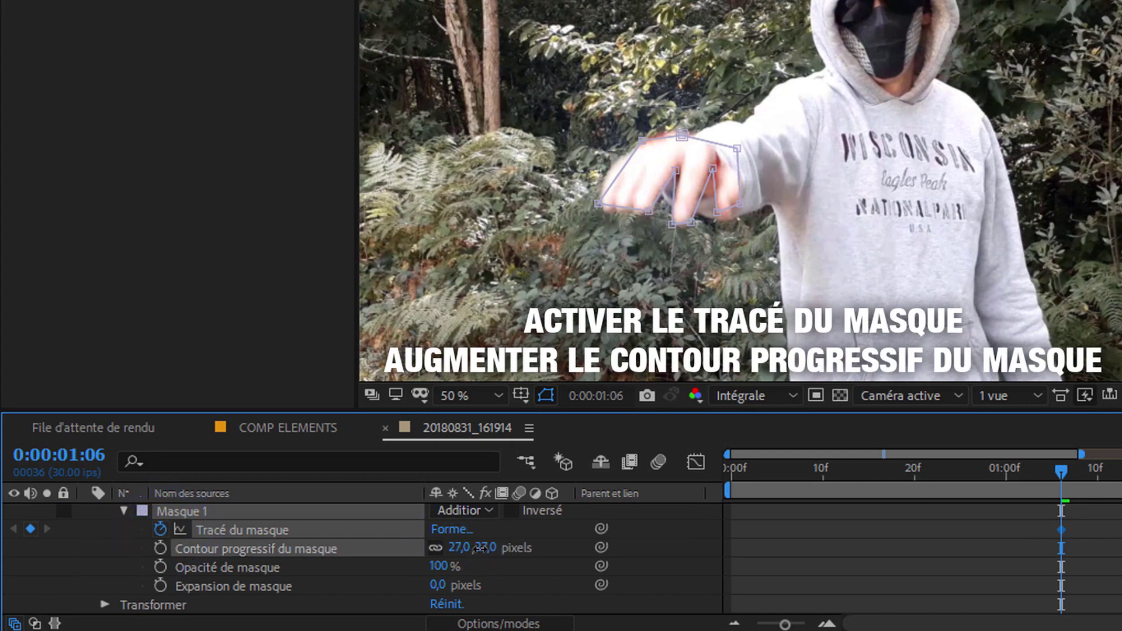
click(457, 548)
click(673, 542)
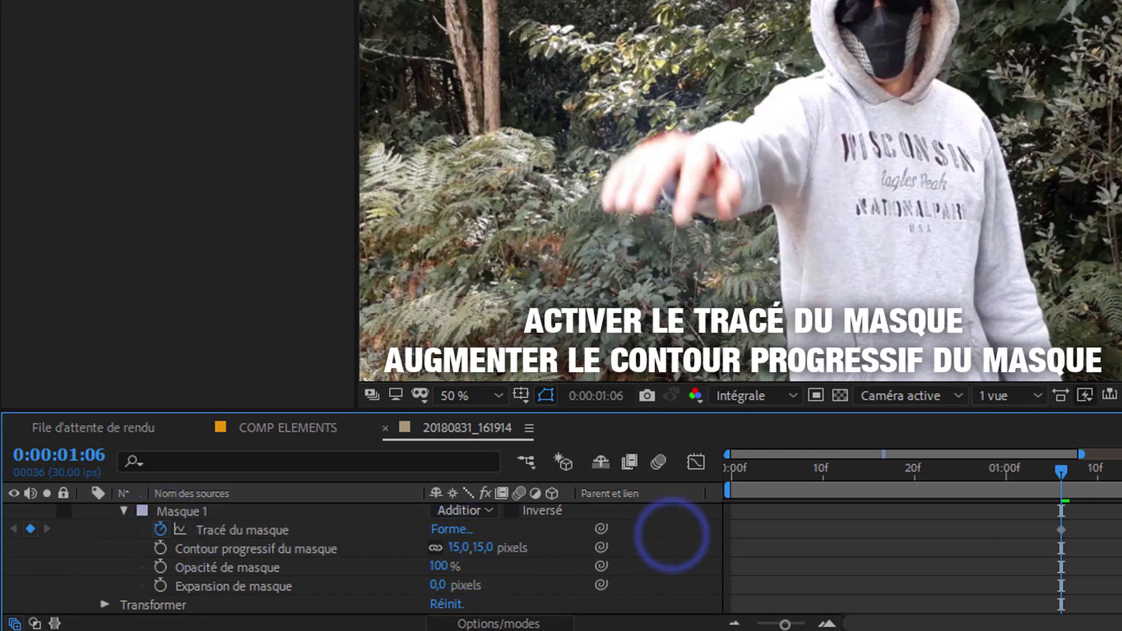
Step: Reshape the mask to follow the hand on earlier frames from 0:00:01:05
click(1052, 468)
scroll(345, 535, up, 2)
click(181, 567)
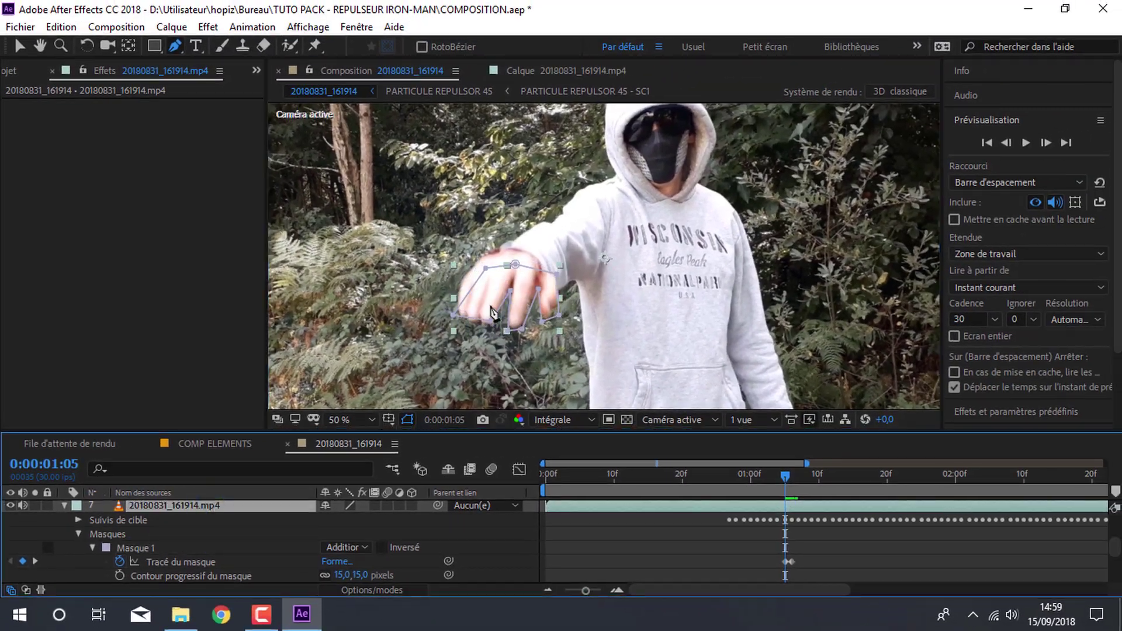
drag(540, 289, 491, 231)
key(Page_Up)
key(Page_Up)
key(Page_Up)
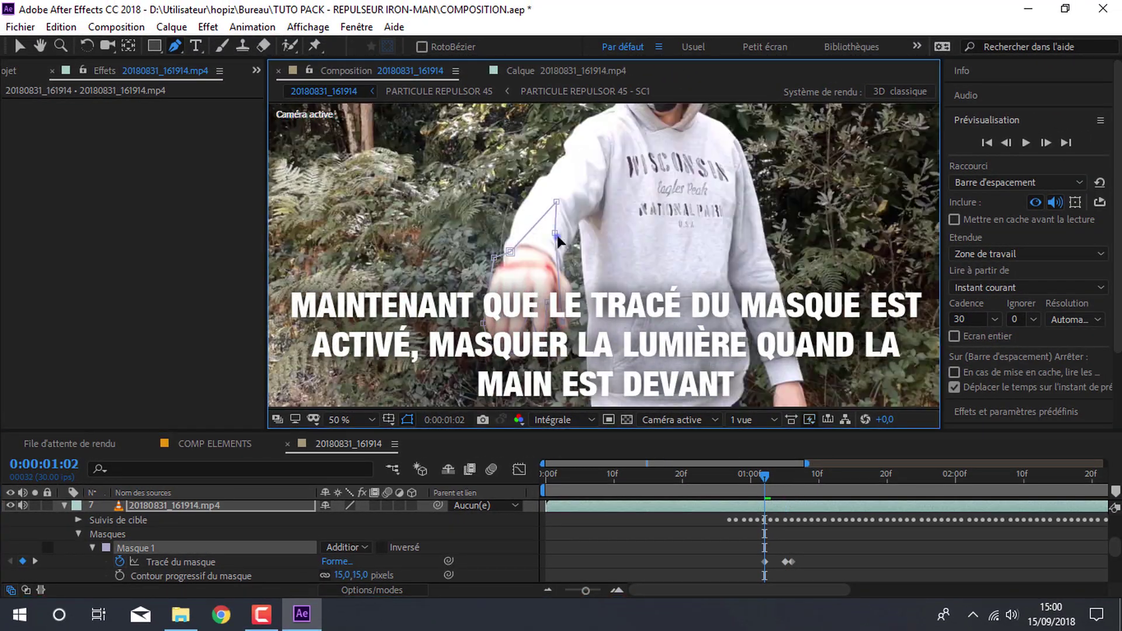
Step: Move the mask back onto the hand at 0:00:00:29
key(Page_Up)
key(Page_Up)
key(Page_Up)
click(750, 480)
drag(749, 481, 804, 481)
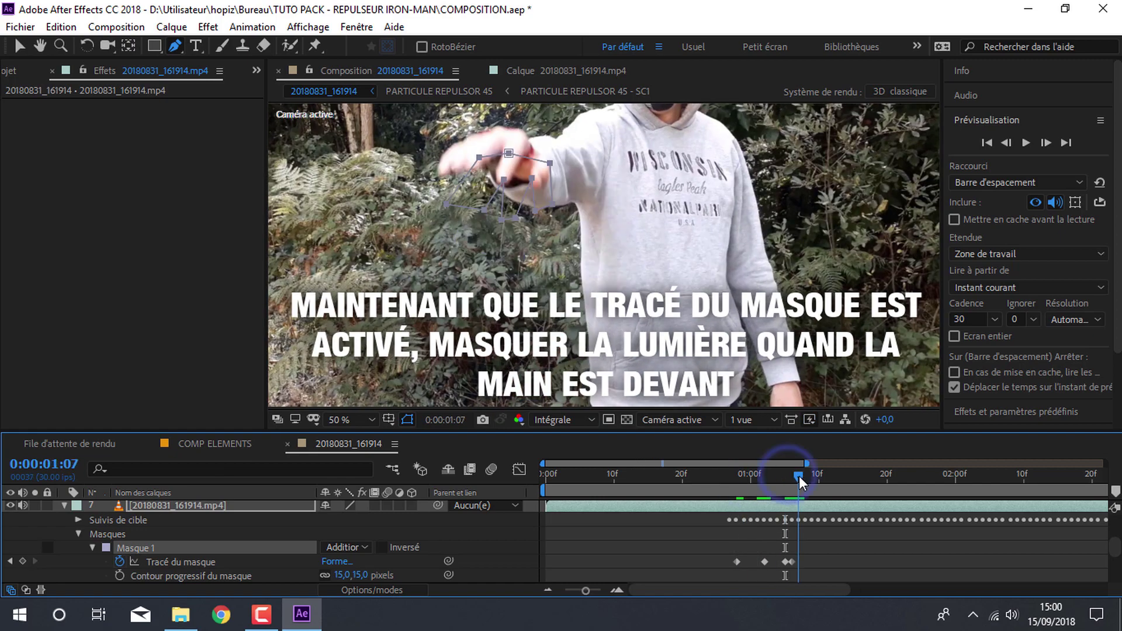
key(v)
click(211, 547)
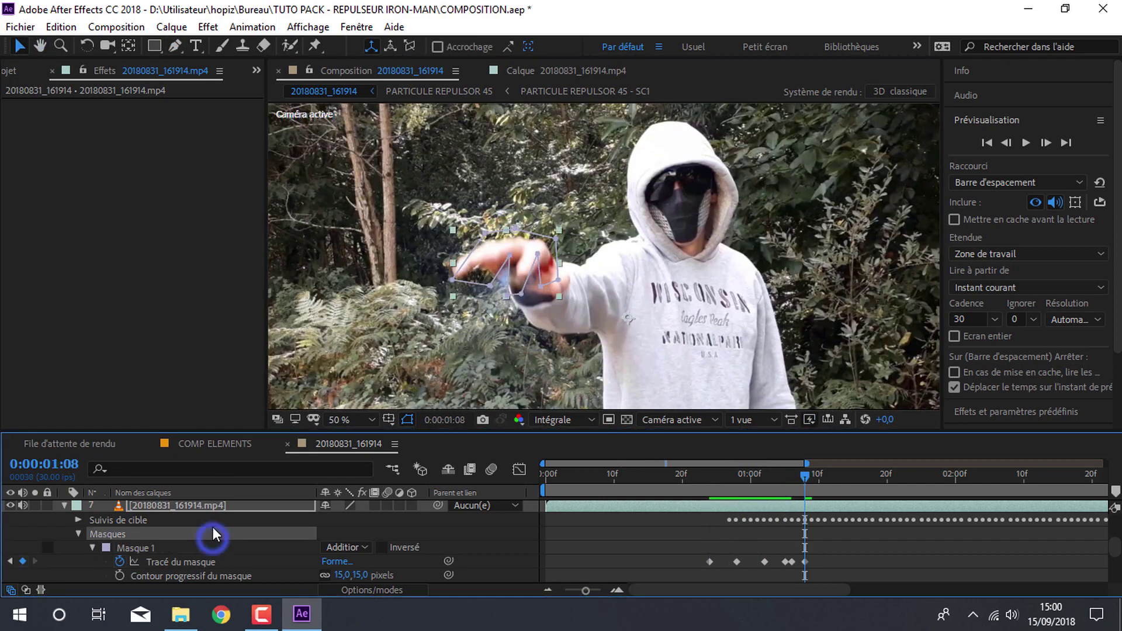
drag(526, 327, 503, 274)
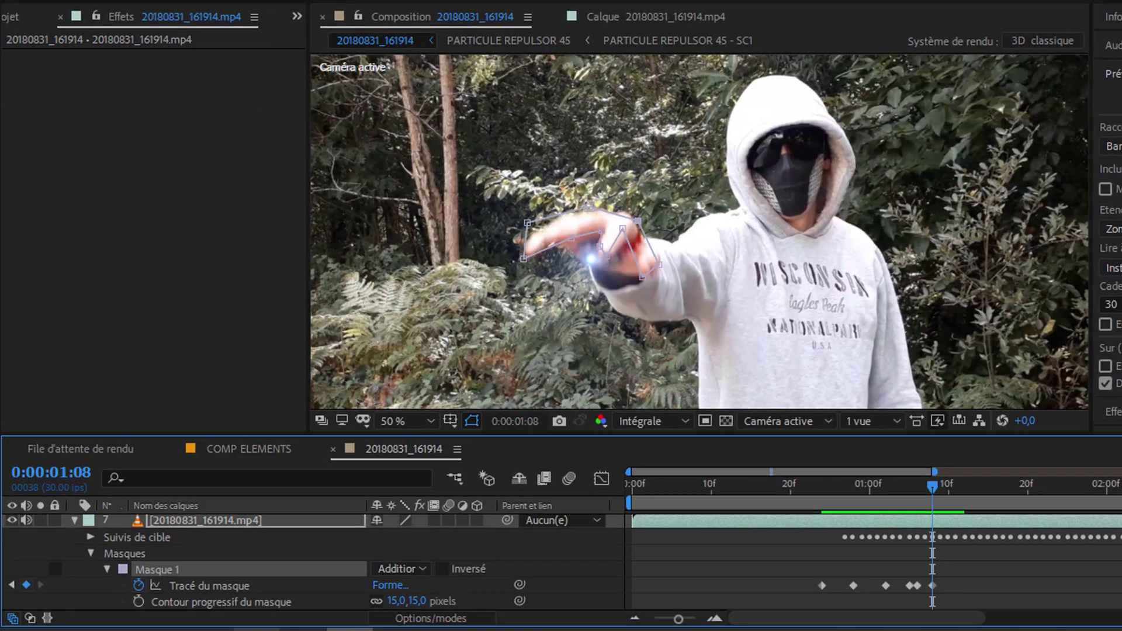
Step: Fade the mask opacity to 0% at 0:00:01:09 and scrub to review the fade
scroll(120, 549, down, 3)
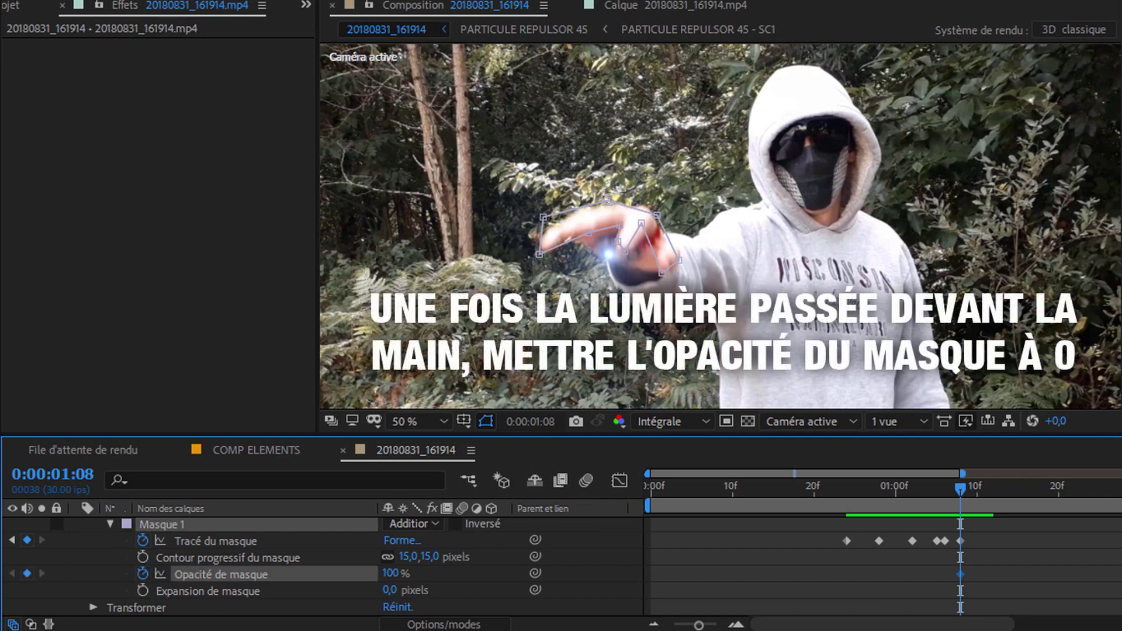
key(Page_Down)
text(0)
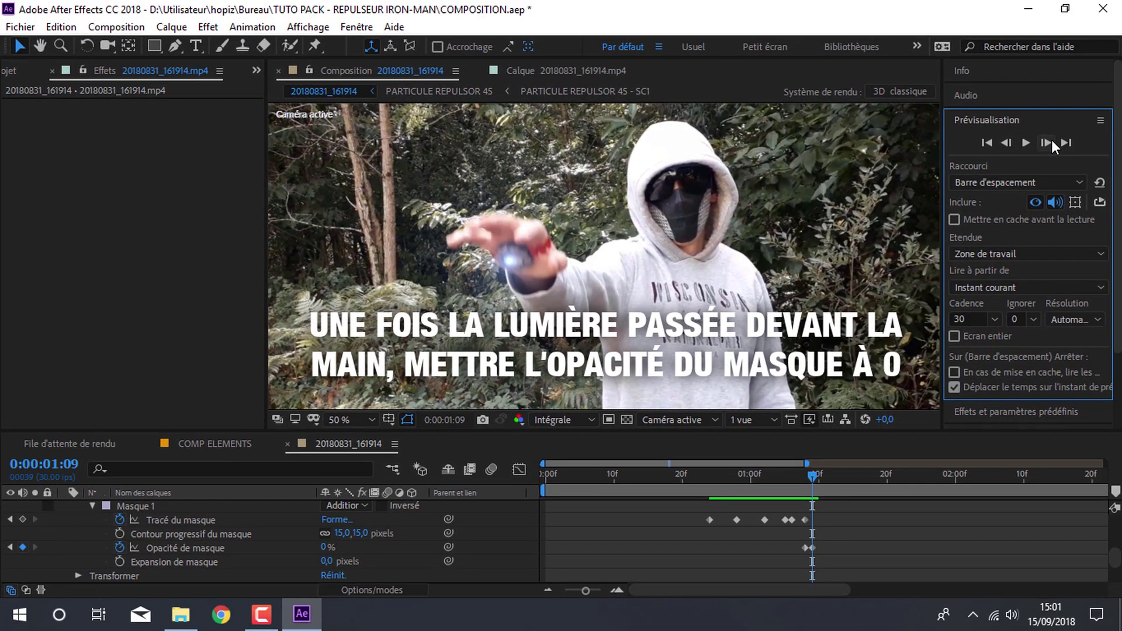
click(744, 473)
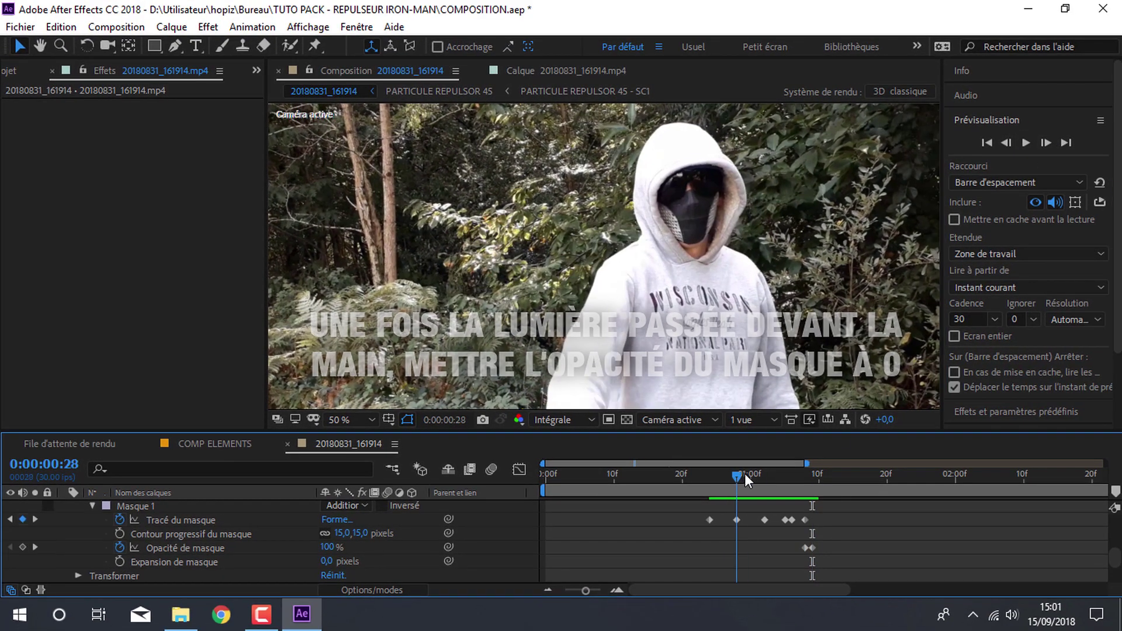
drag(744, 473, 777, 473)
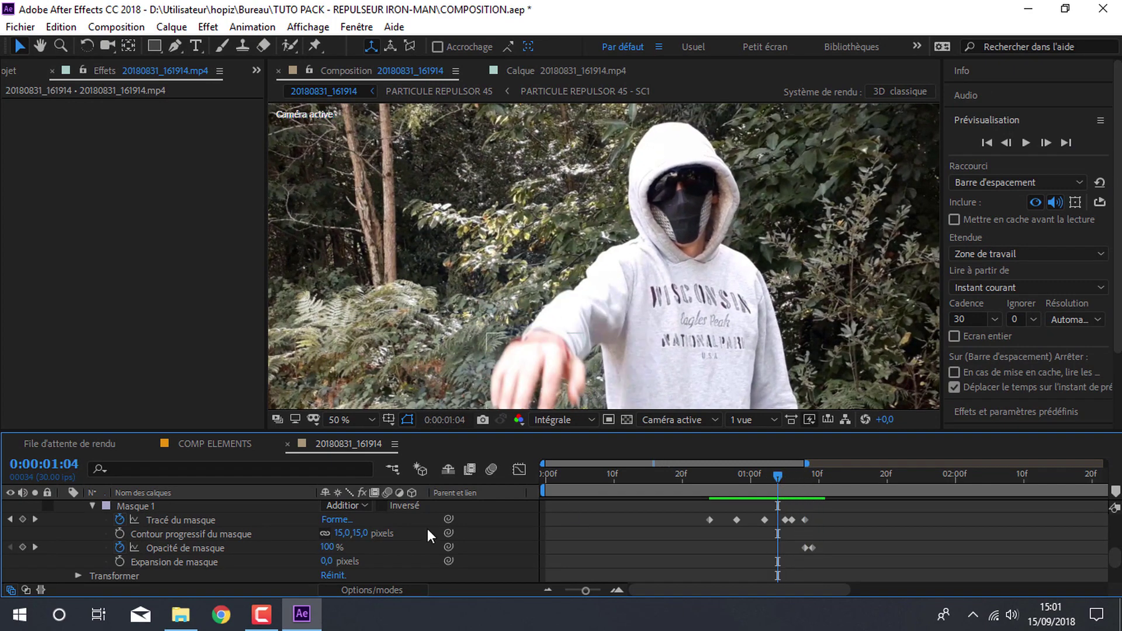
key(u)
click(155, 511)
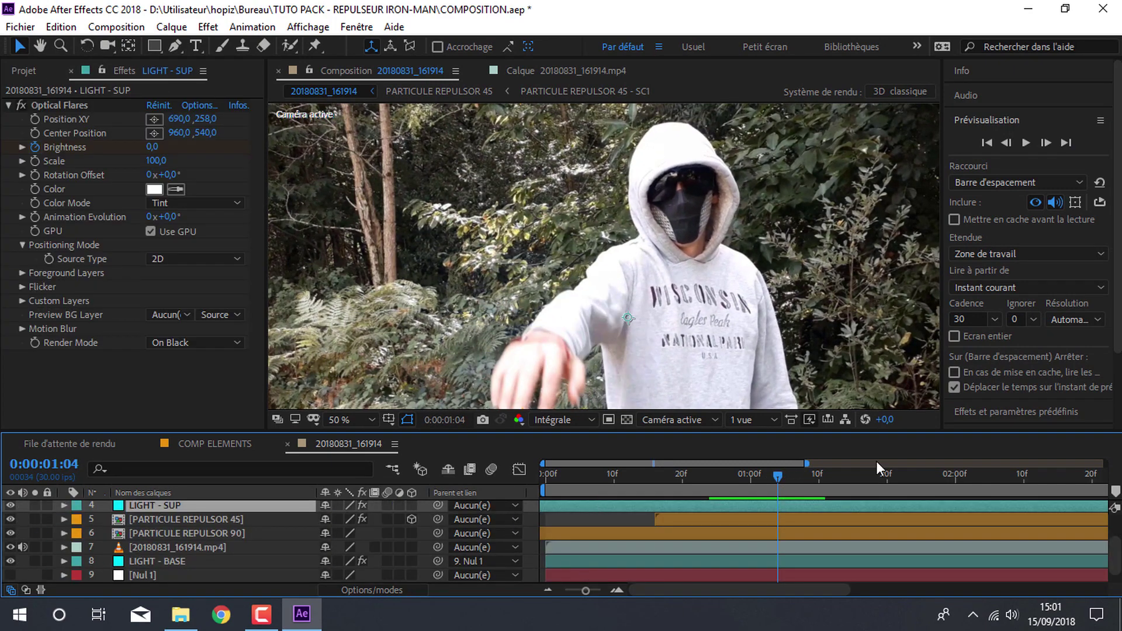
Step: At 0:00:04:15 with the frame fit in the viewer, drag the pasted video copy up to layer 7
click(994, 473)
drag(583, 589, 532, 590)
click(988, 474)
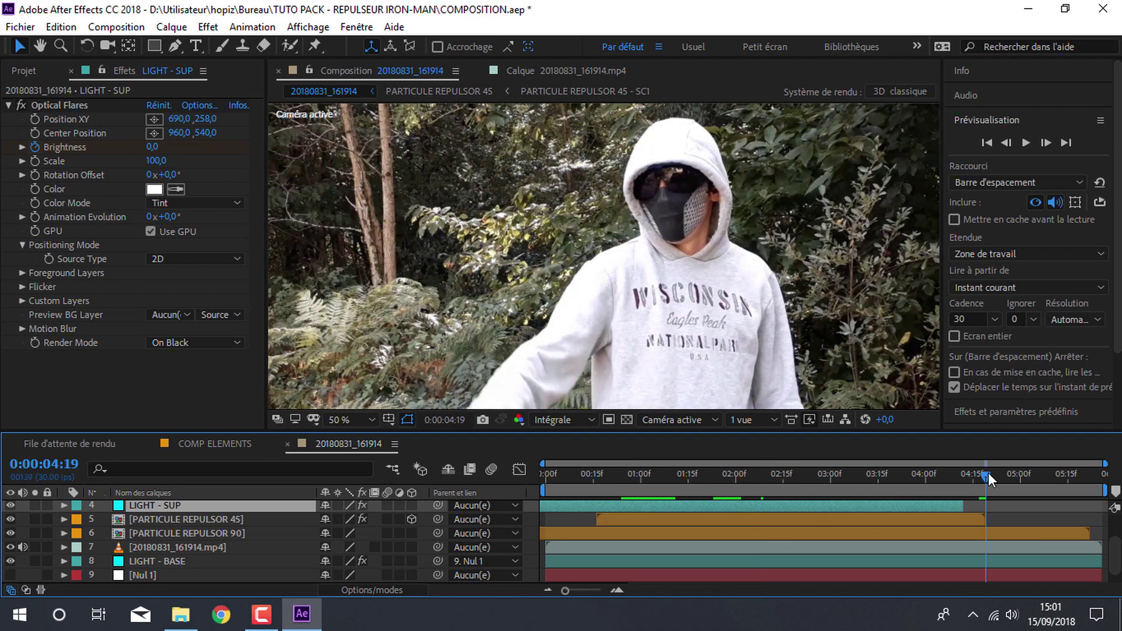
mouse_move(988, 474)
mouse_down()
mouse_move(973, 474)
mouse_move(991, 481)
mouse_up()
click(345, 420)
click(403, 155)
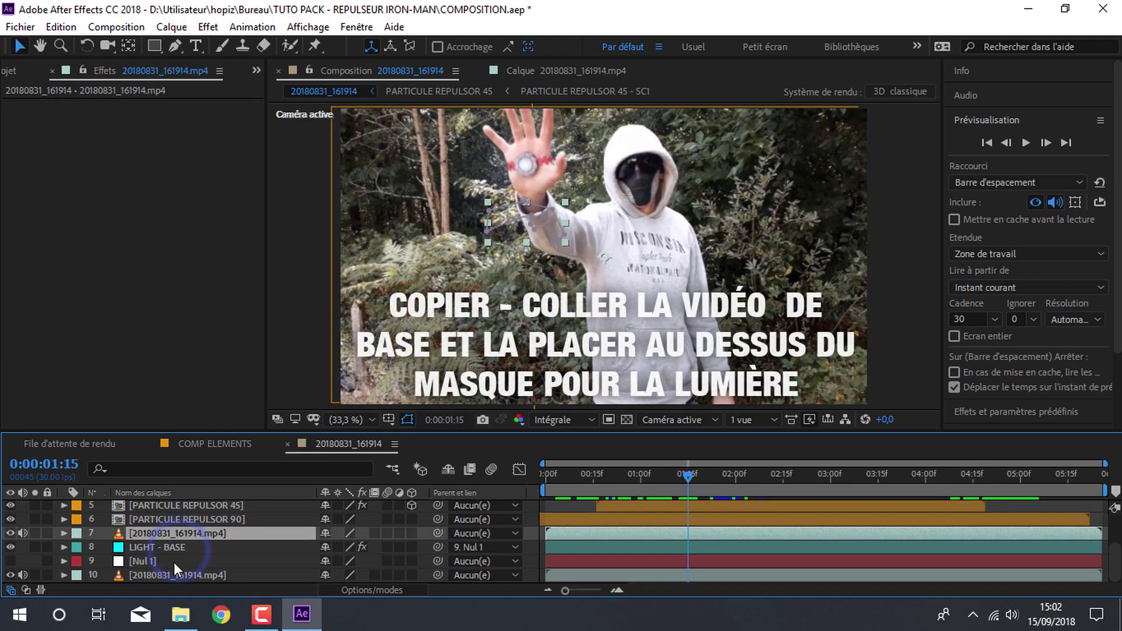
click(156, 575)
drag(155, 570, 156, 531)
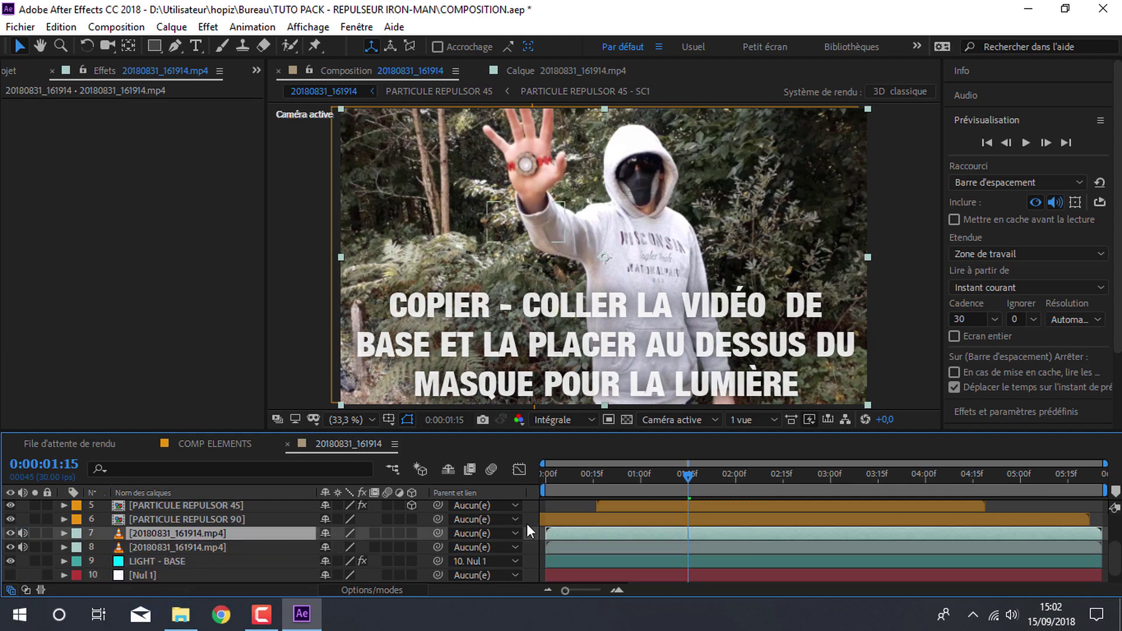
Step: With the Pen tool, draw a closed mask on the top video copy starting at the fingertip
click(176, 45)
click(551, 112)
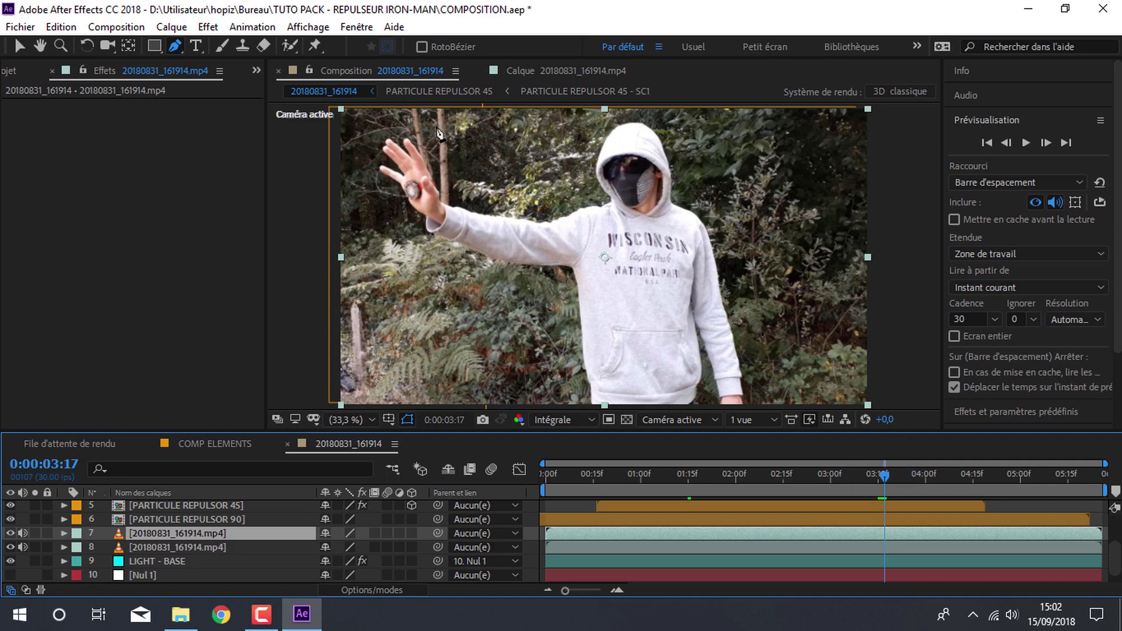
click(348, 420)
click(361, 249)
click(471, 128)
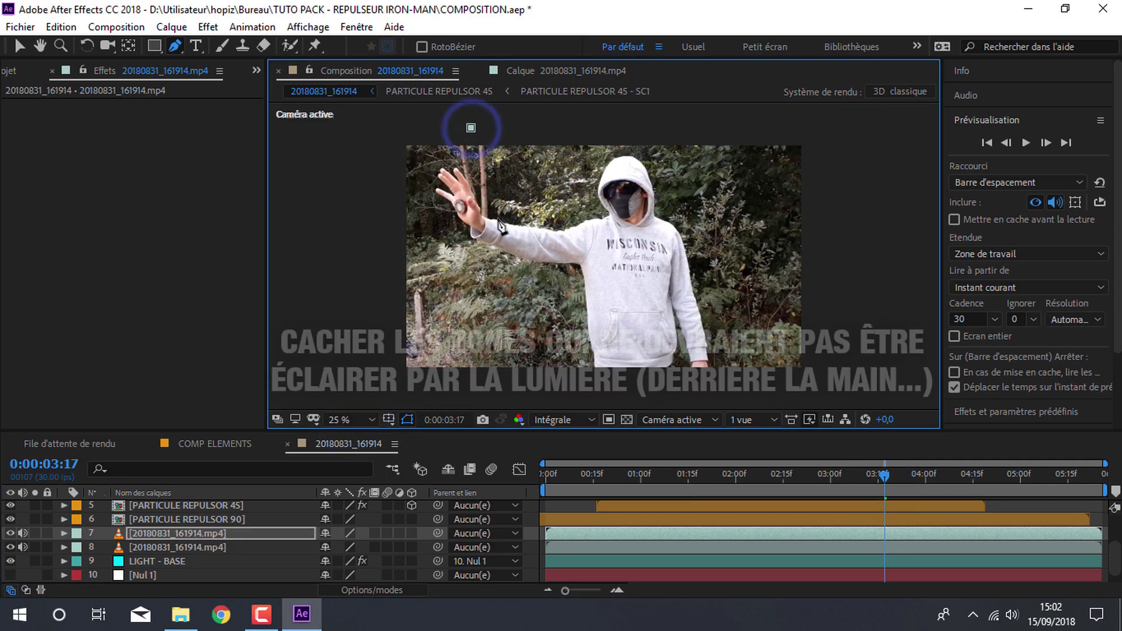
click(505, 179)
click(823, 134)
click(471, 127)
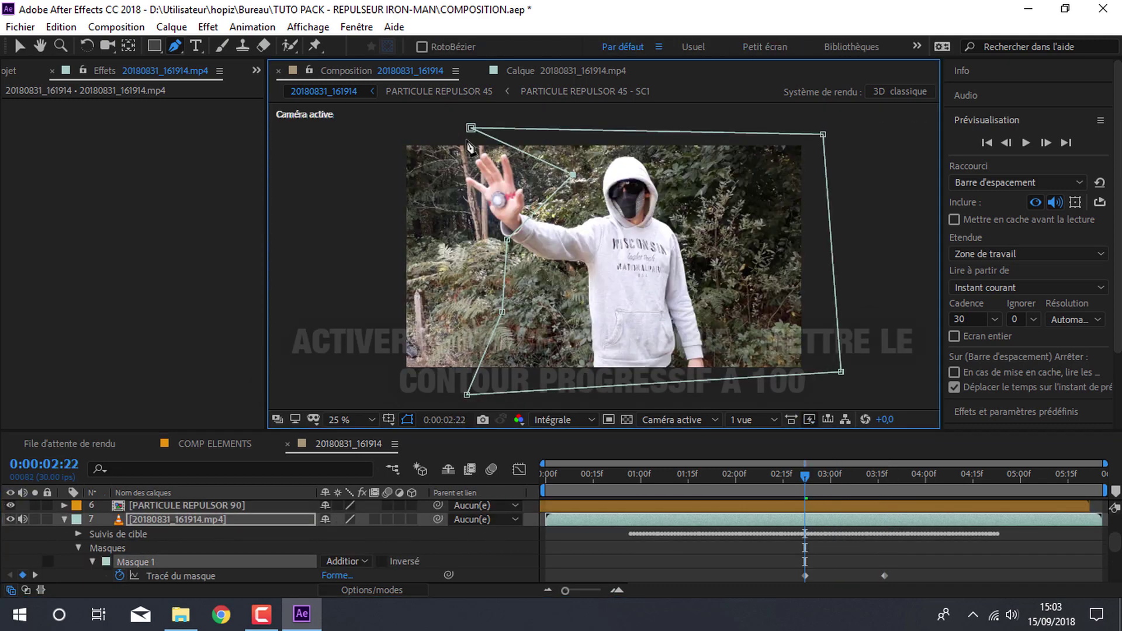
Step: At 0:00:03:11, pull the mask points outward past the frame corners to widen the mask
mouse_move(805, 475)
mouse_down()
mouse_move(865, 475)
mouse_move(670, 490)
mouse_up()
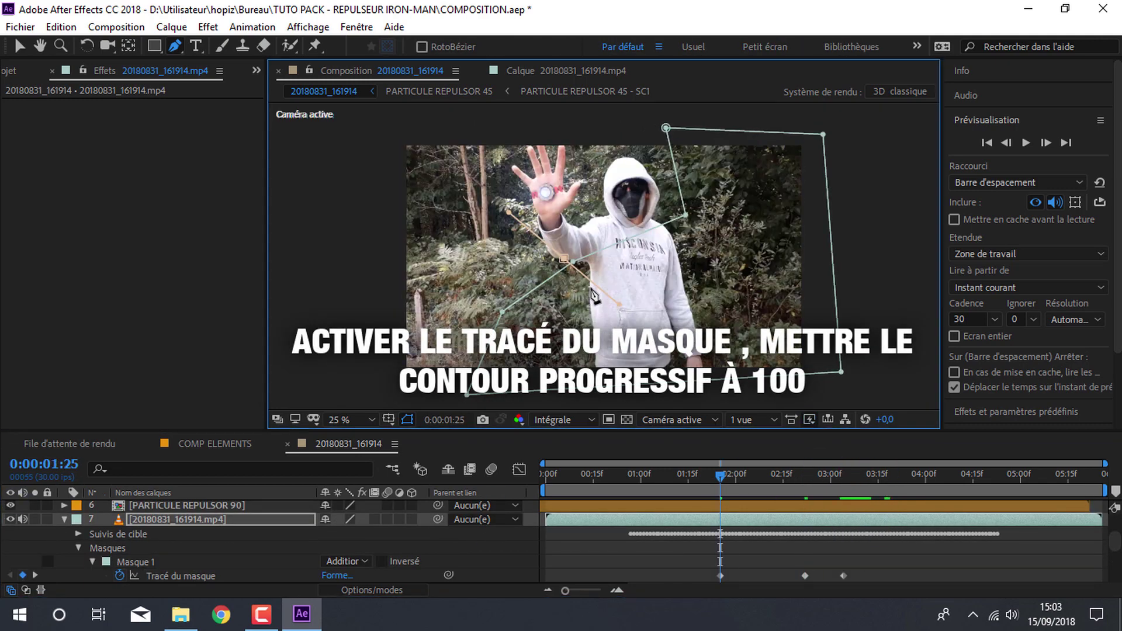
drag(666, 127, 399, 132)
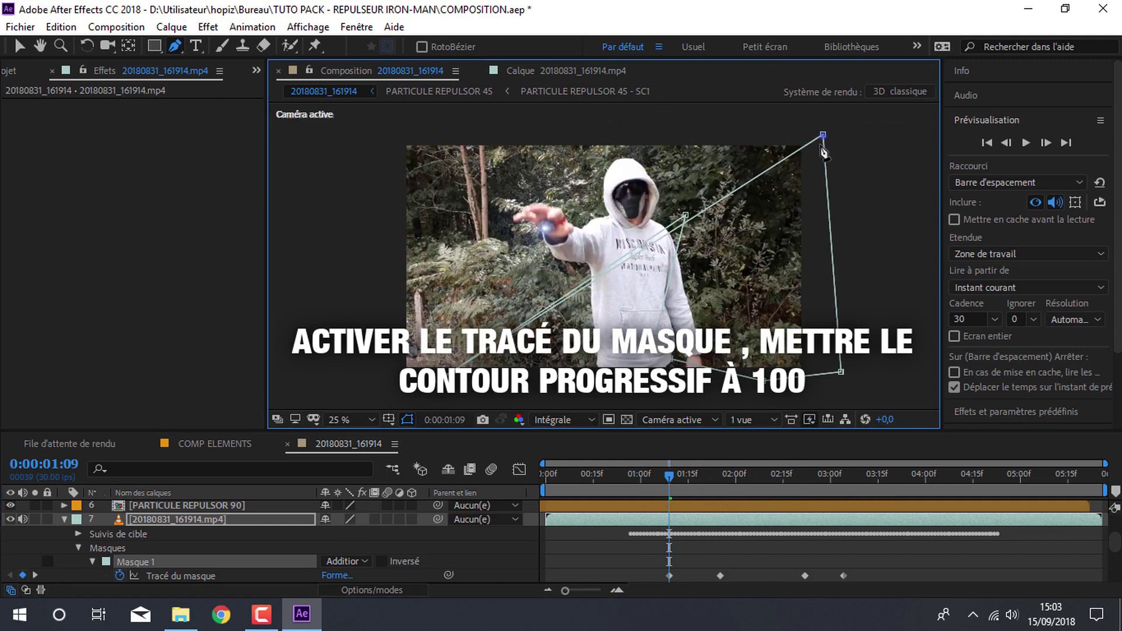
drag(466, 395, 393, 381)
mouse_move(840, 372)
mouse_down()
mouse_move(763, 381)
mouse_move(847, 268)
mouse_move(816, 382)
mouse_up()
drag(394, 381, 340, 324)
click(374, 567)
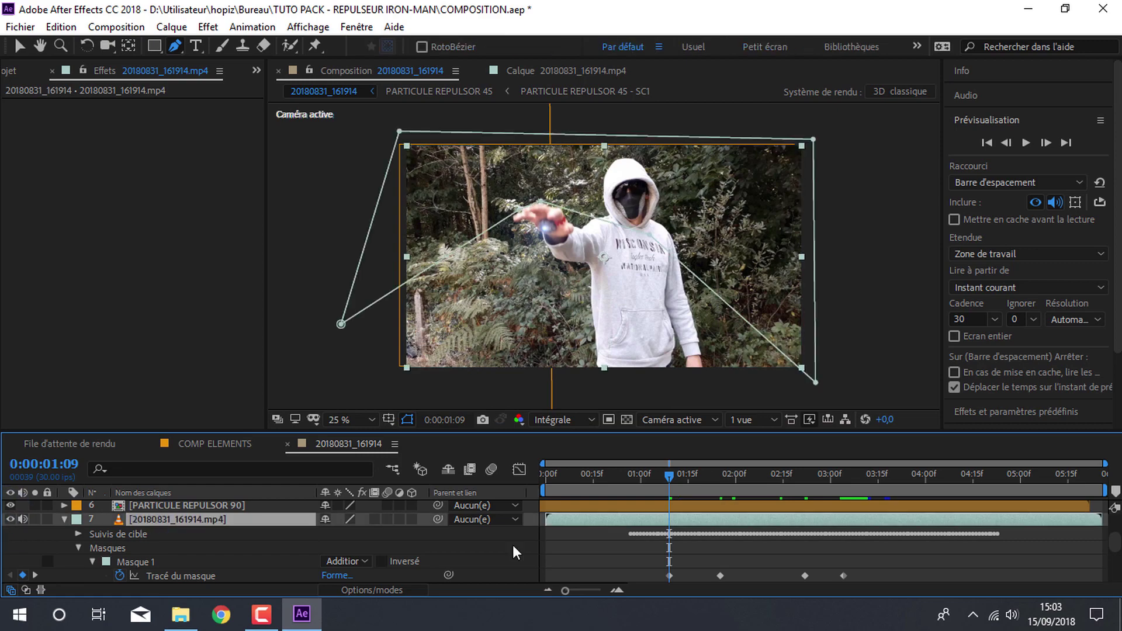
Step: Keyframe the mask path around the raised hand from 0:00:01:10 onward, stepping frame by frame
click(688, 473)
drag(409, 133, 458, 125)
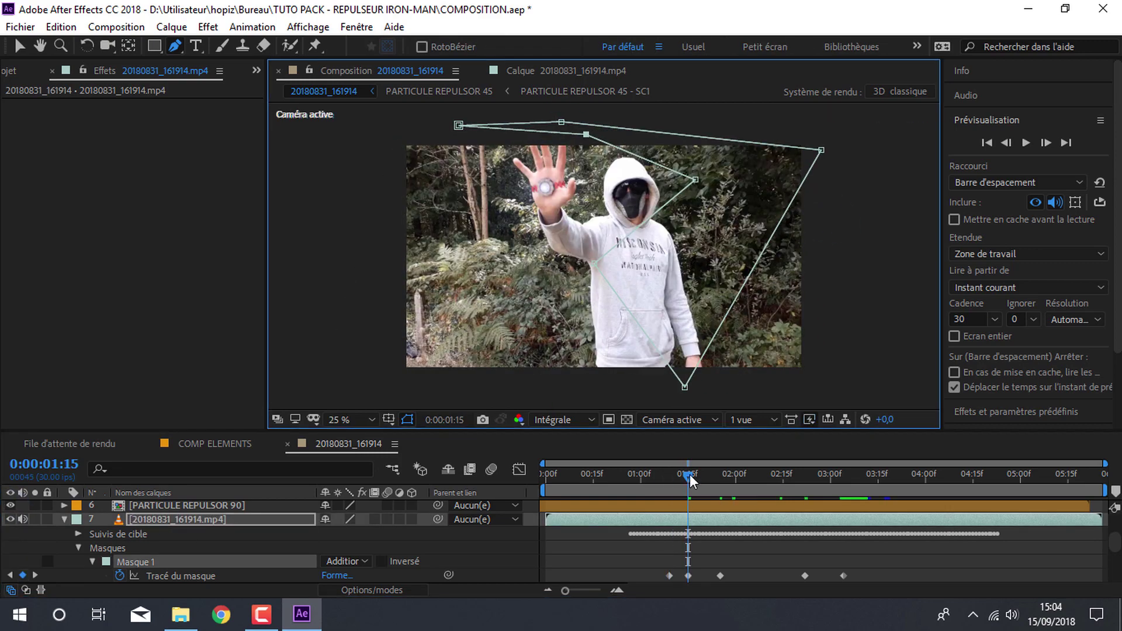
drag(690, 480, 672, 475)
click(1045, 143)
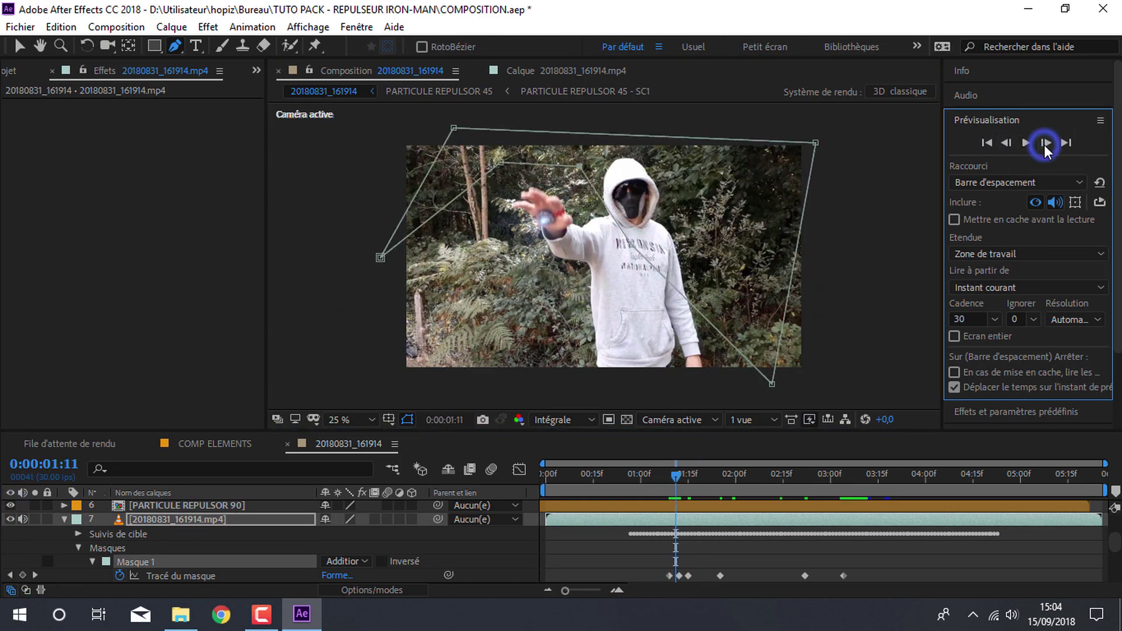
click(1045, 146)
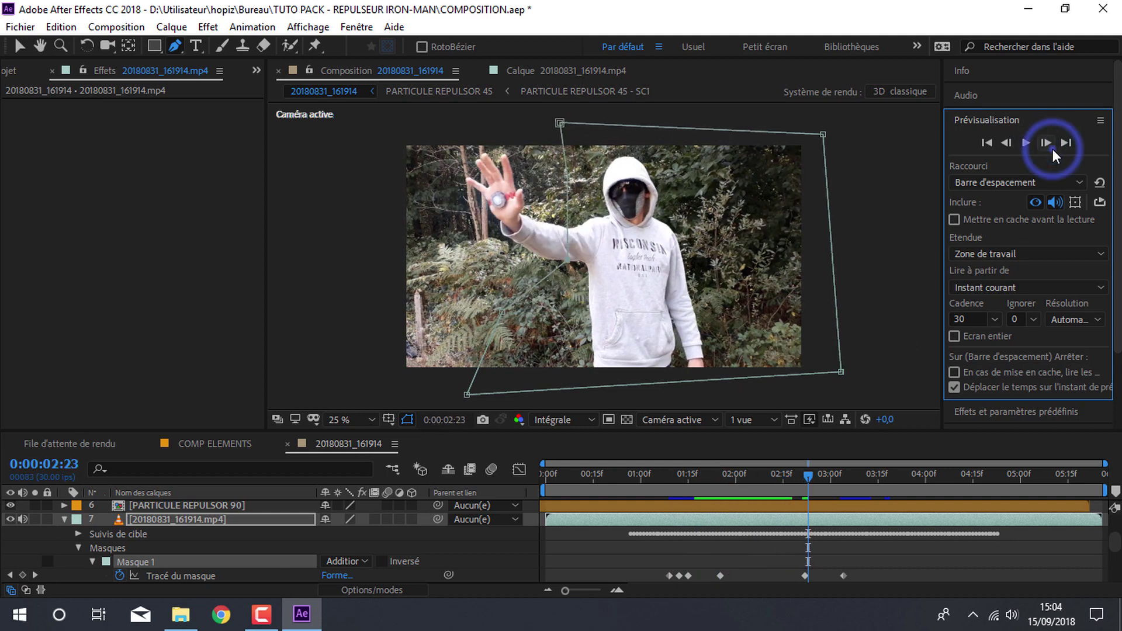
click(11, 523)
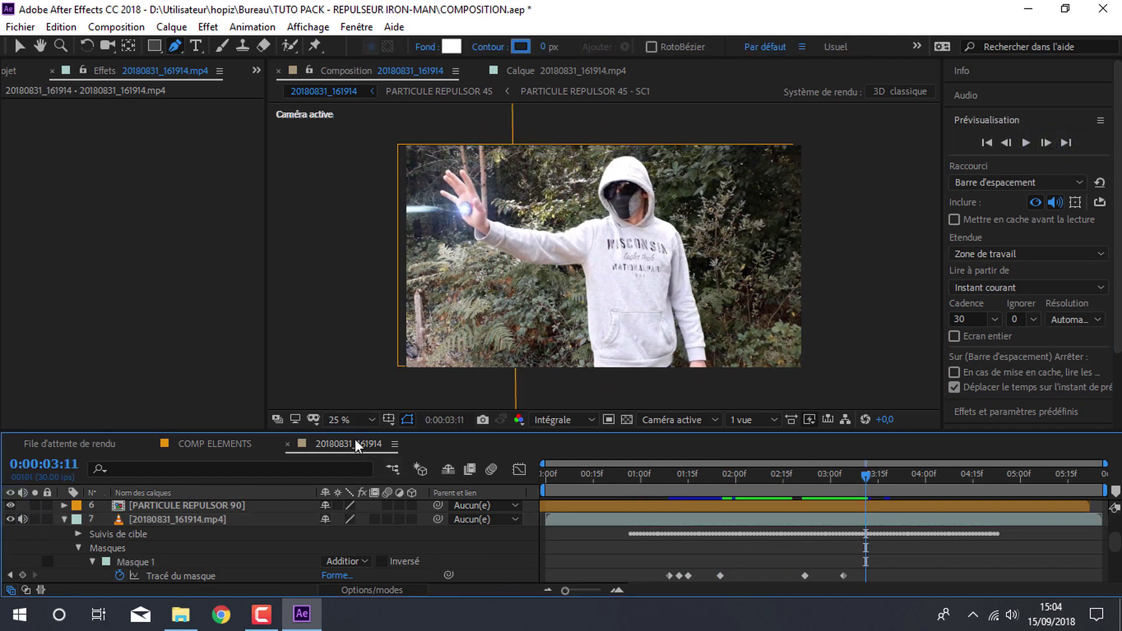
click(357, 420)
click(432, 146)
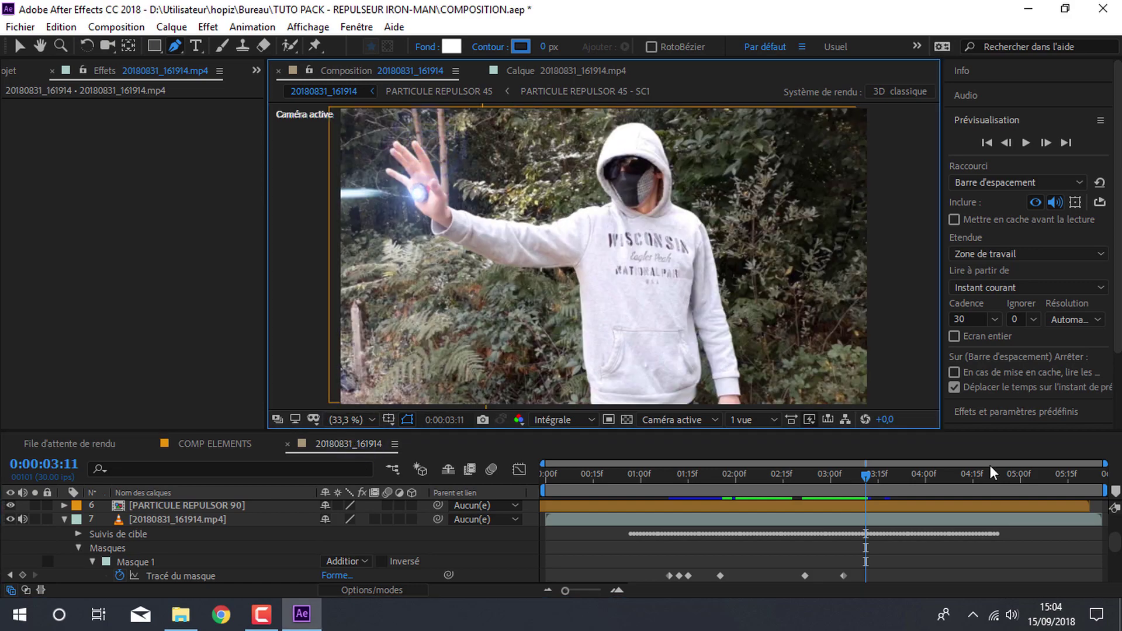
drag(906, 475, 986, 474)
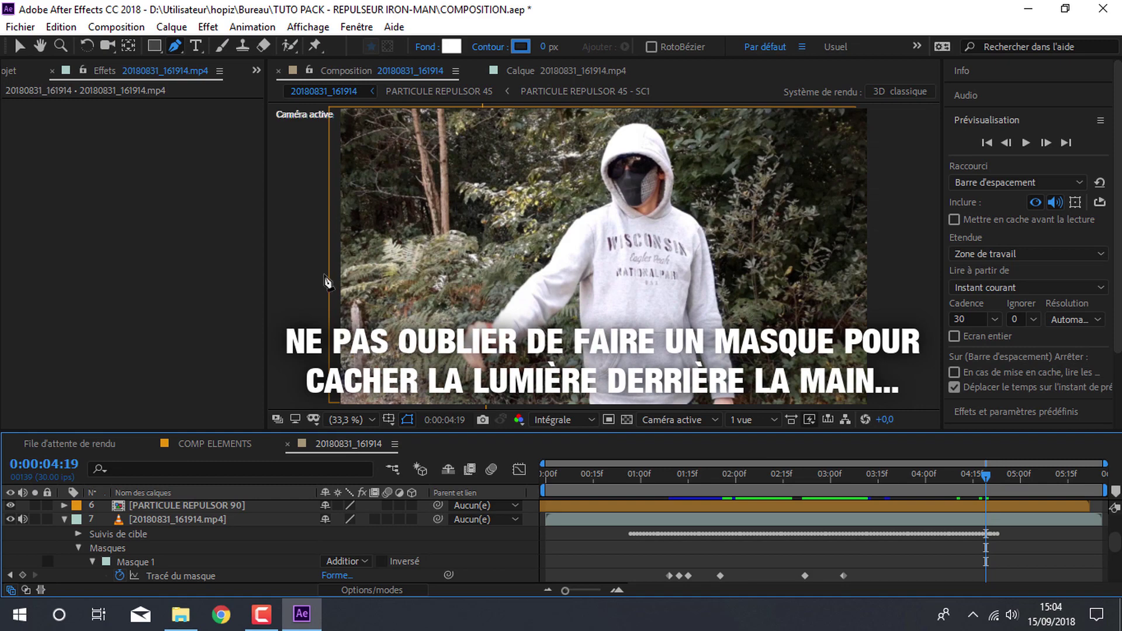
Step: Return to 0:00:00:28 and play a preview of the repulsor glow on the raised hand
mouse_move(637, 474)
mouse_down()
mouse_move(760, 465)
mouse_move(605, 468)
mouse_up()
click(346, 419)
key(space)
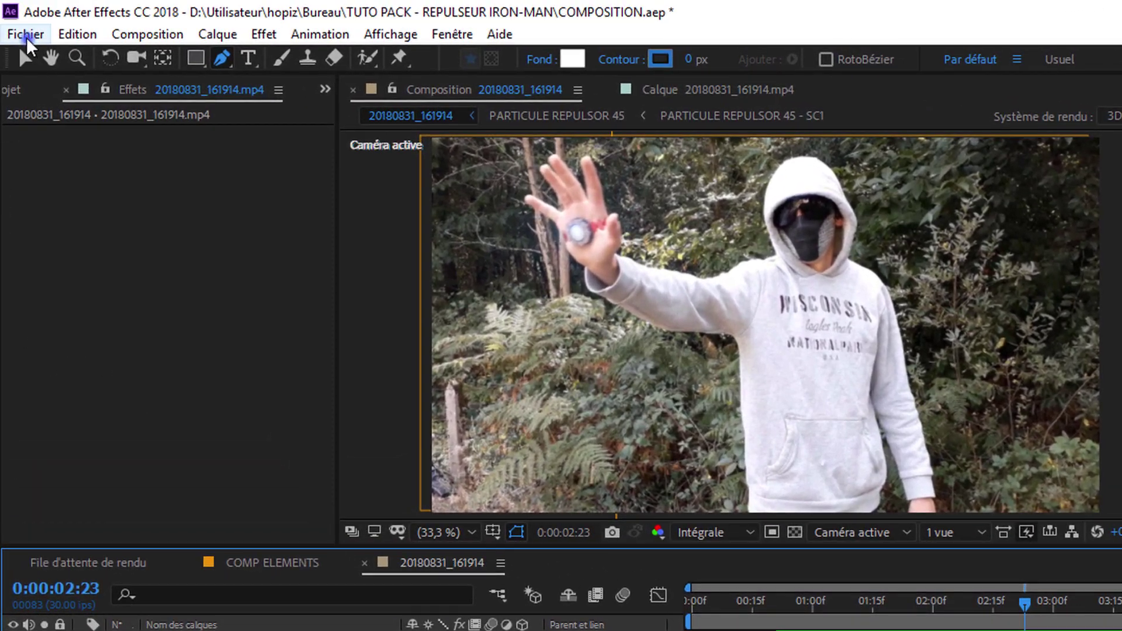
Step: Add the composition to the render queue with output named 'rendu tir iron man'
click(26, 37)
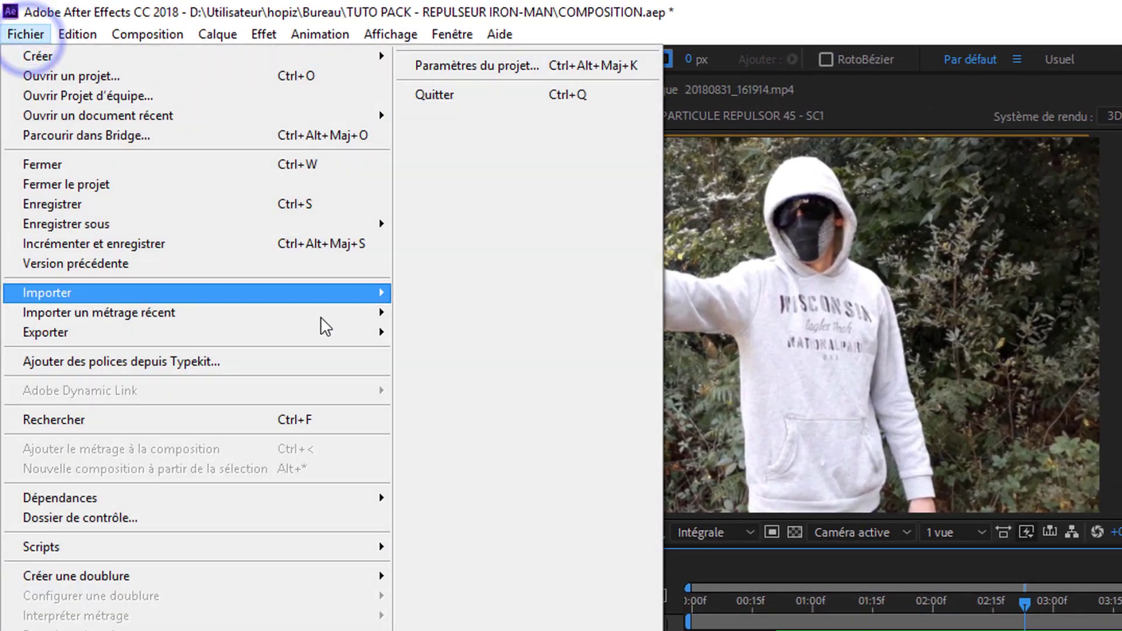
mouse_move(346, 330)
click(525, 358)
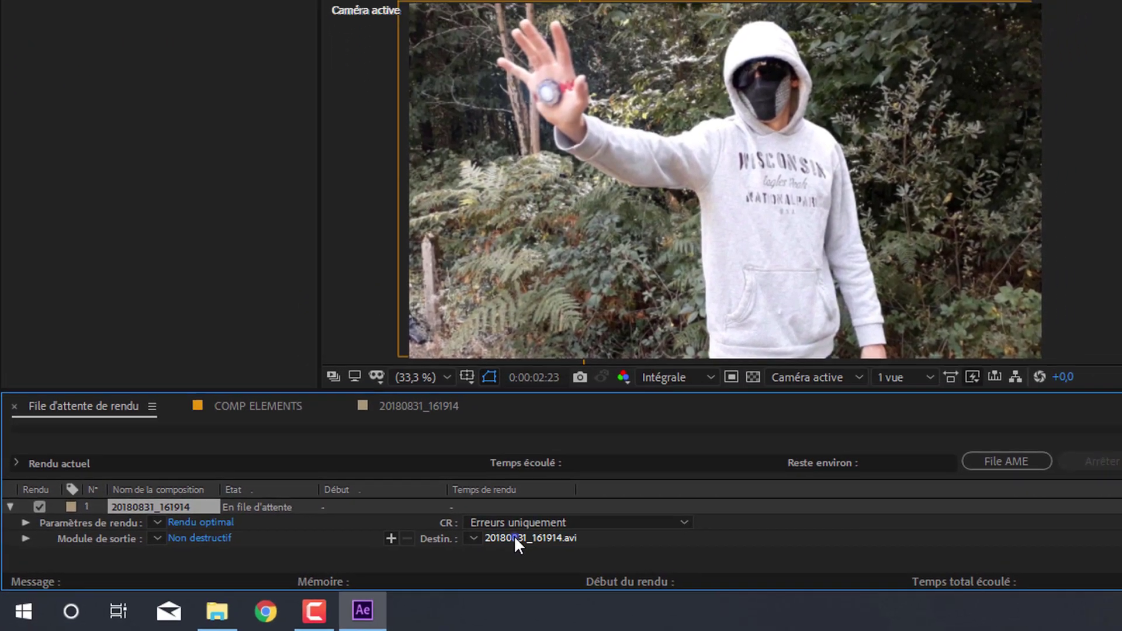
click(513, 536)
text(rendu tir iro)
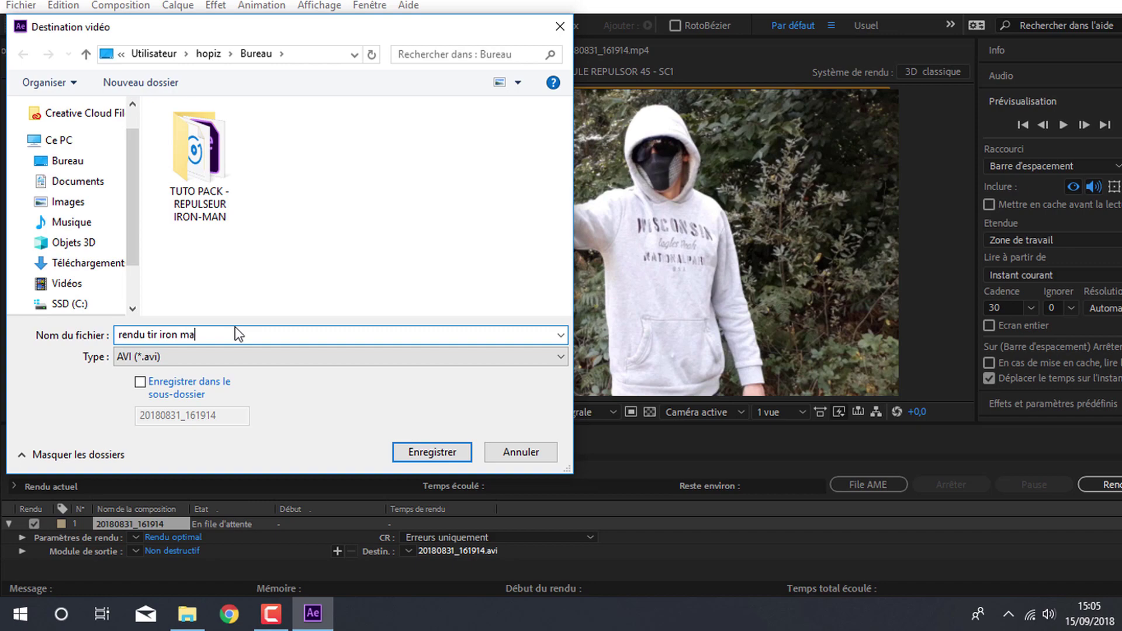
text(n man)
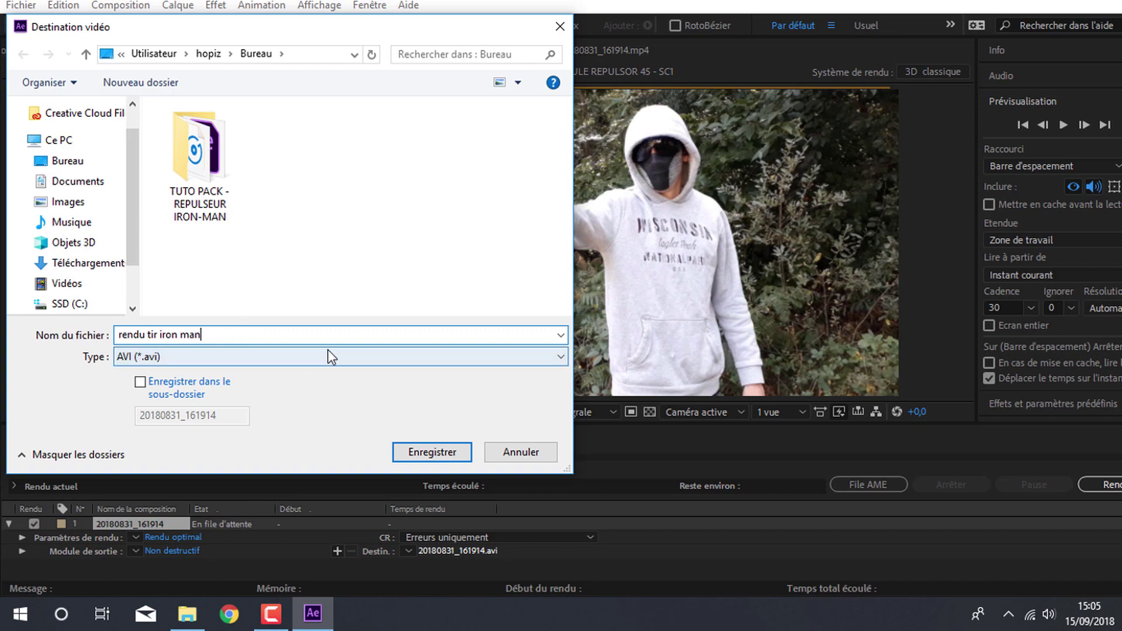
click(430, 453)
Step: Keep optimal render settings and AVI output, then start the render
click(174, 537)
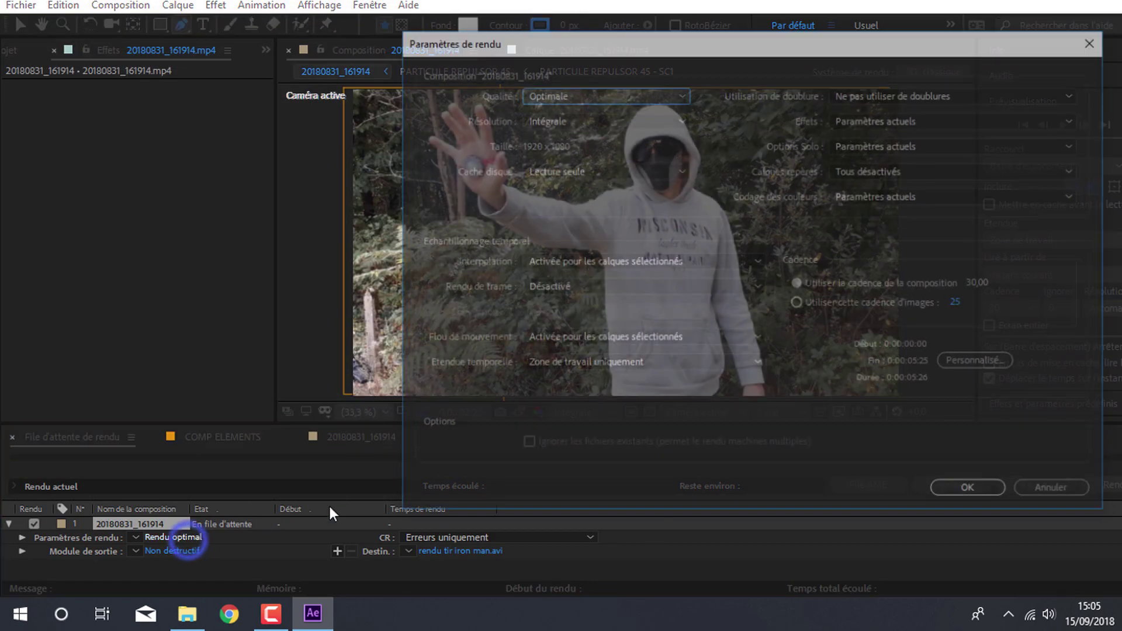
click(971, 491)
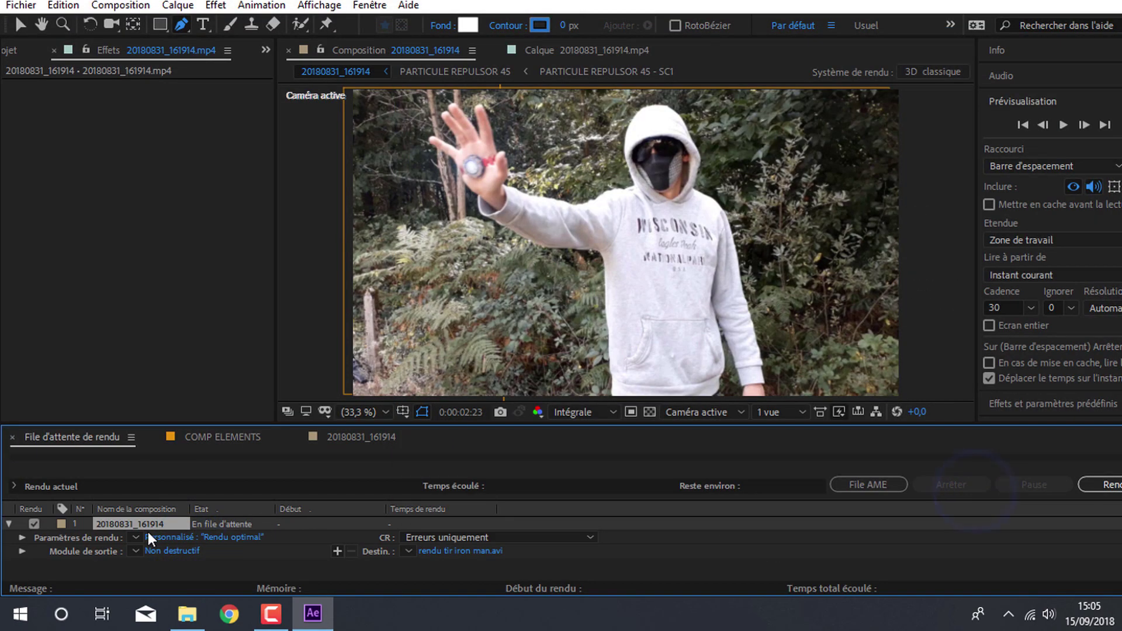
click(162, 552)
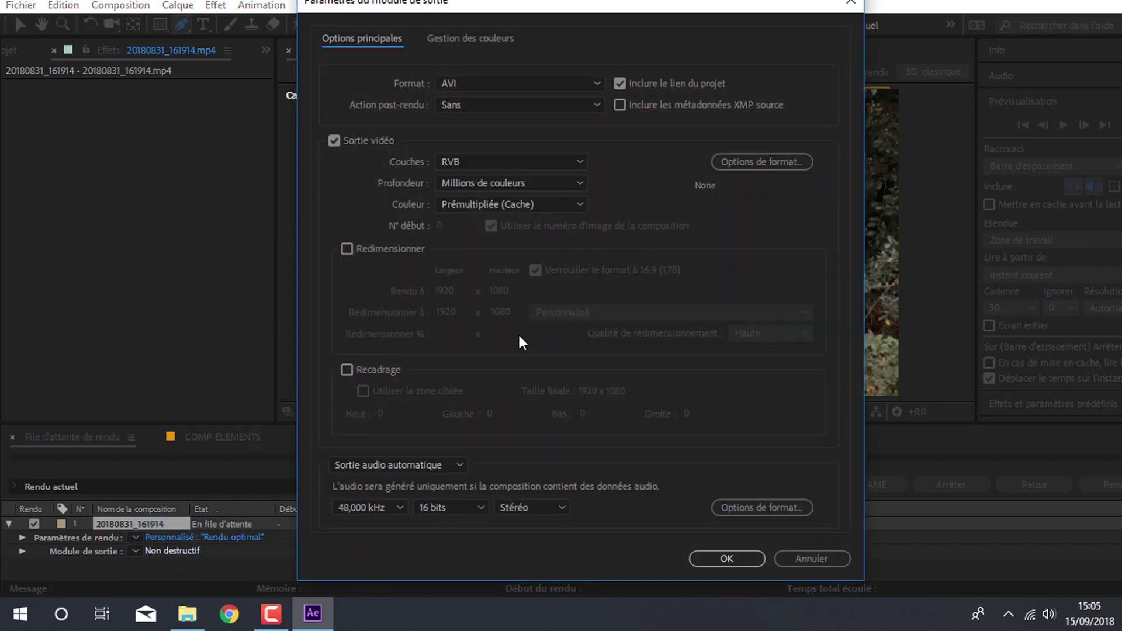
click(731, 560)
click(1070, 491)
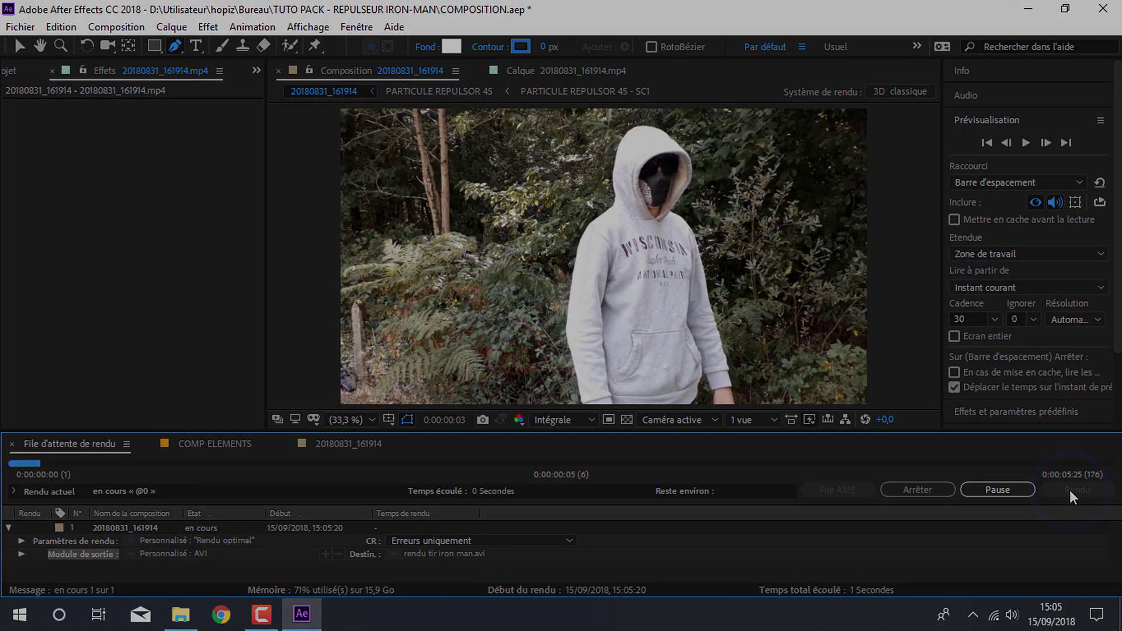